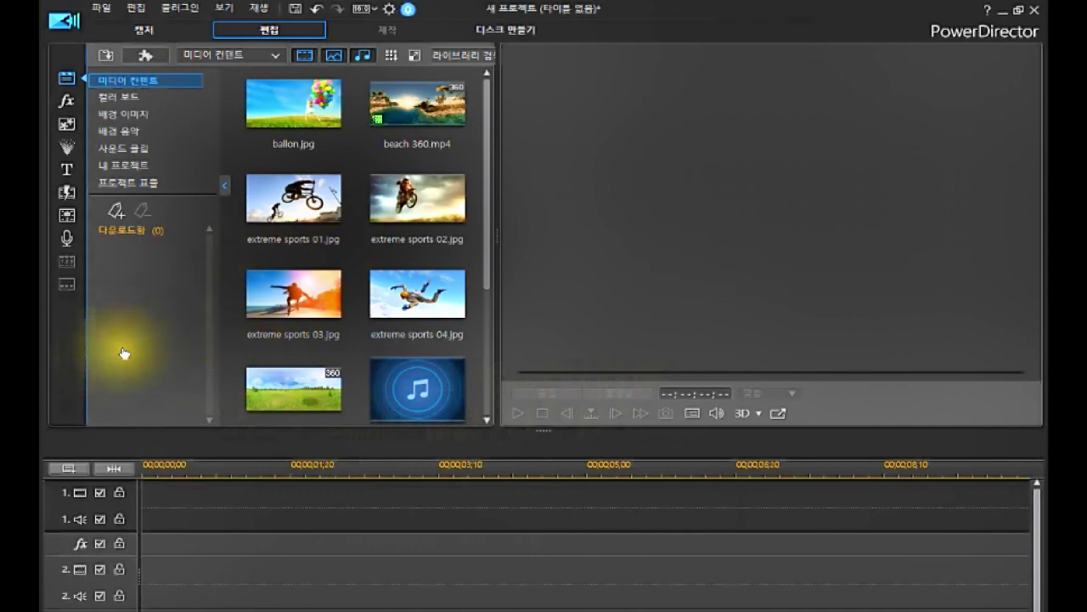
Step: Open the particle room and look through the all-content and custom (사용자 지정) categories, previewing the particle template named 11
click(66, 79)
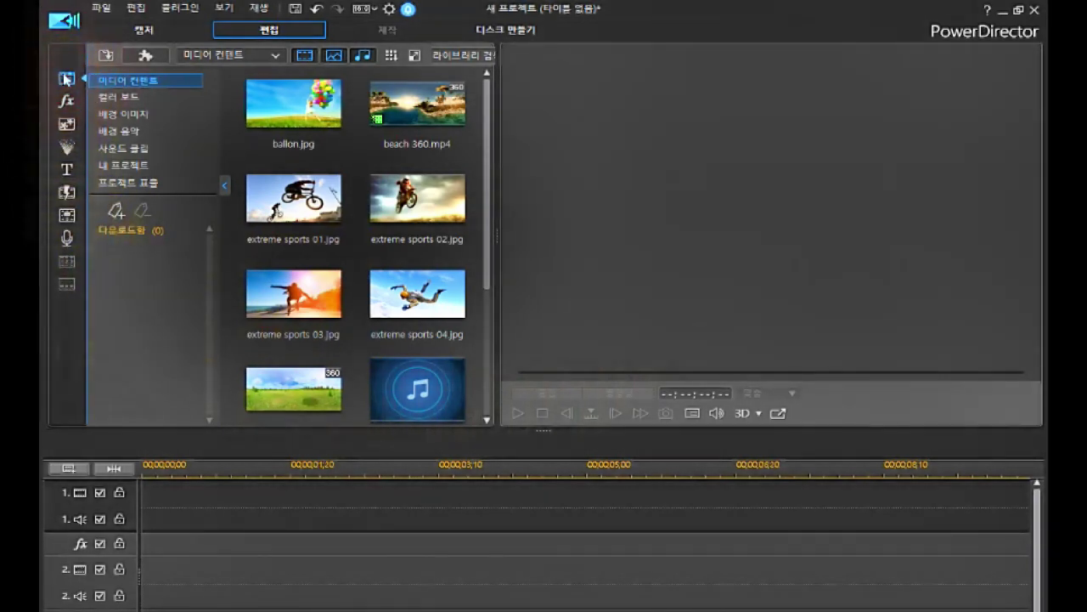
click(66, 146)
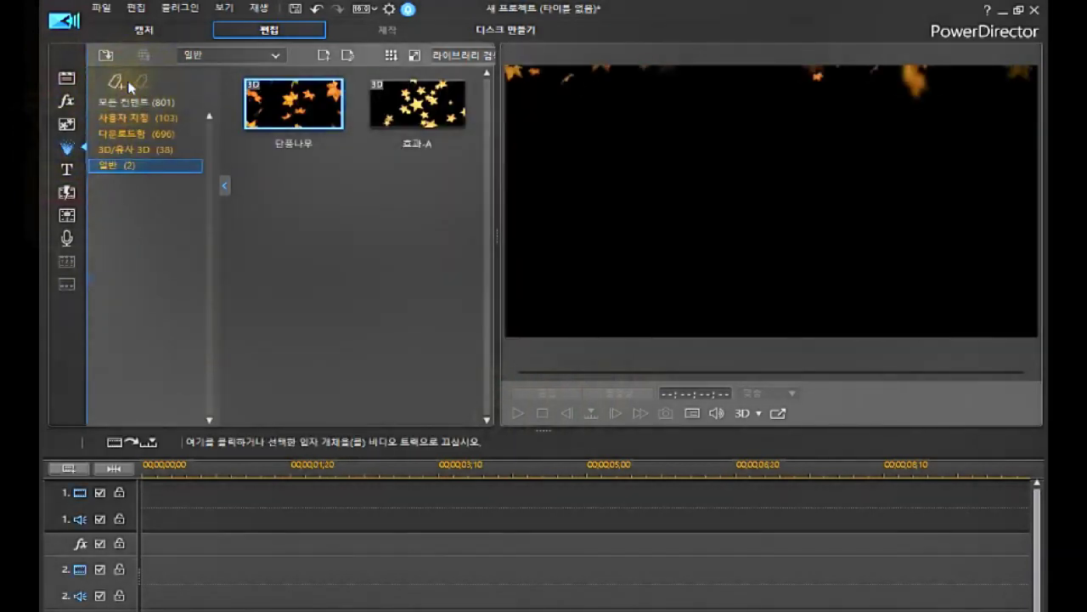
click(122, 102)
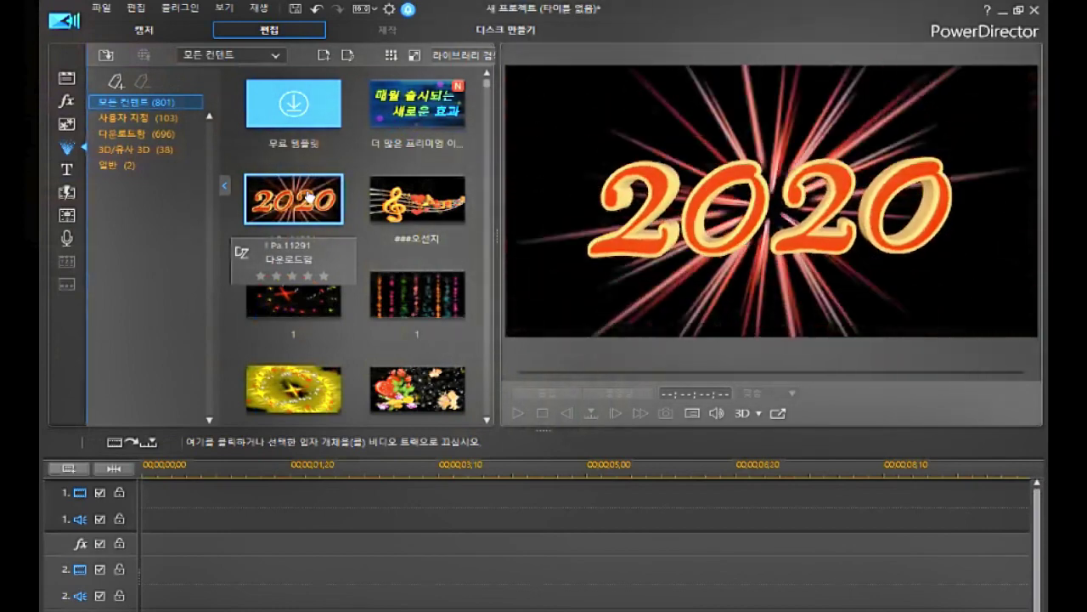
click(136, 117)
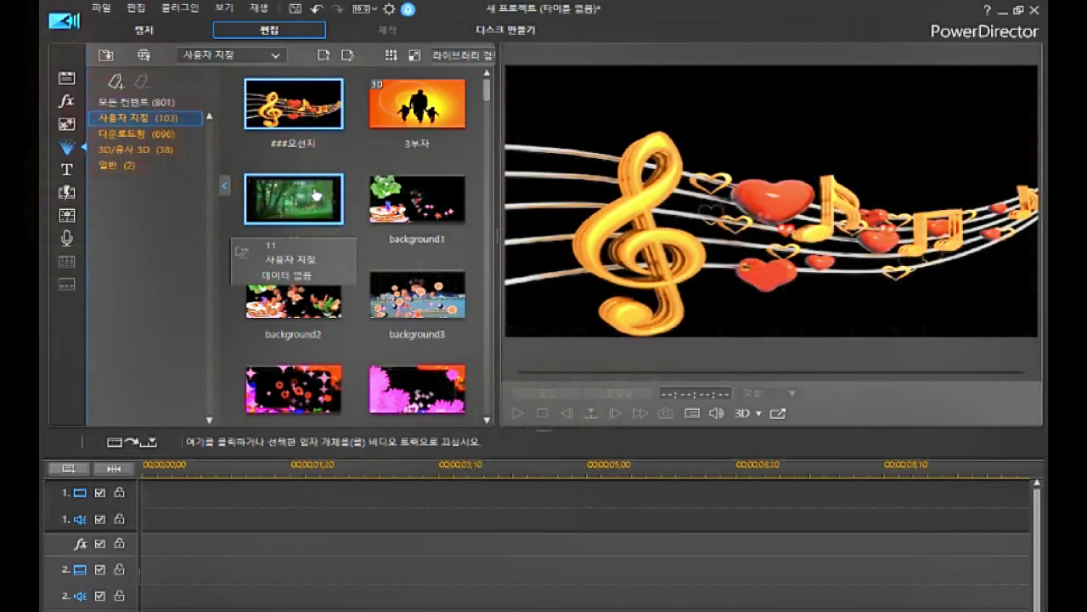
right_click(315, 194)
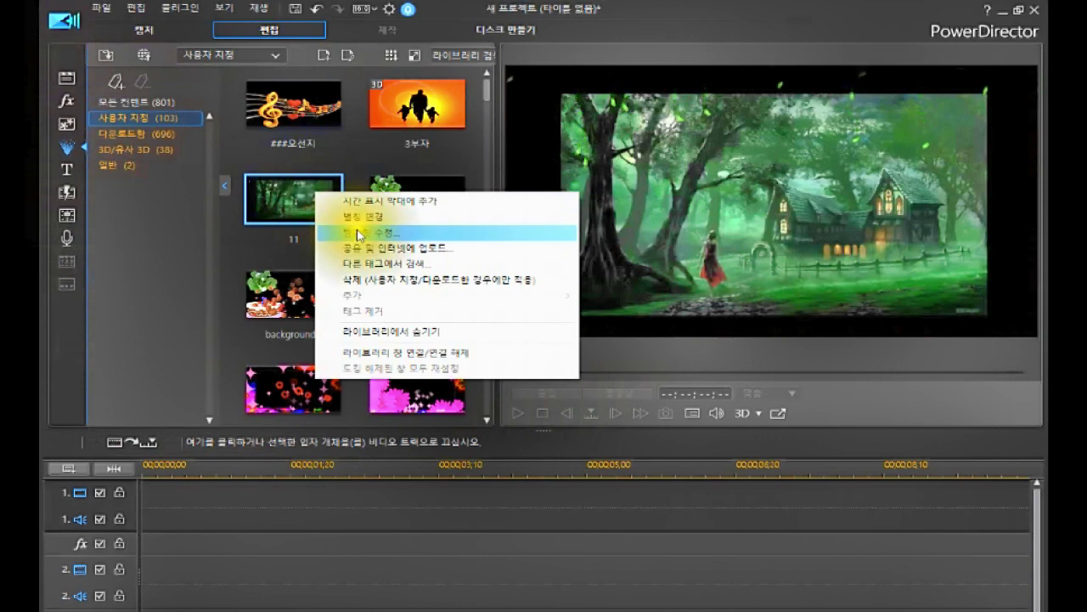
click(263, 186)
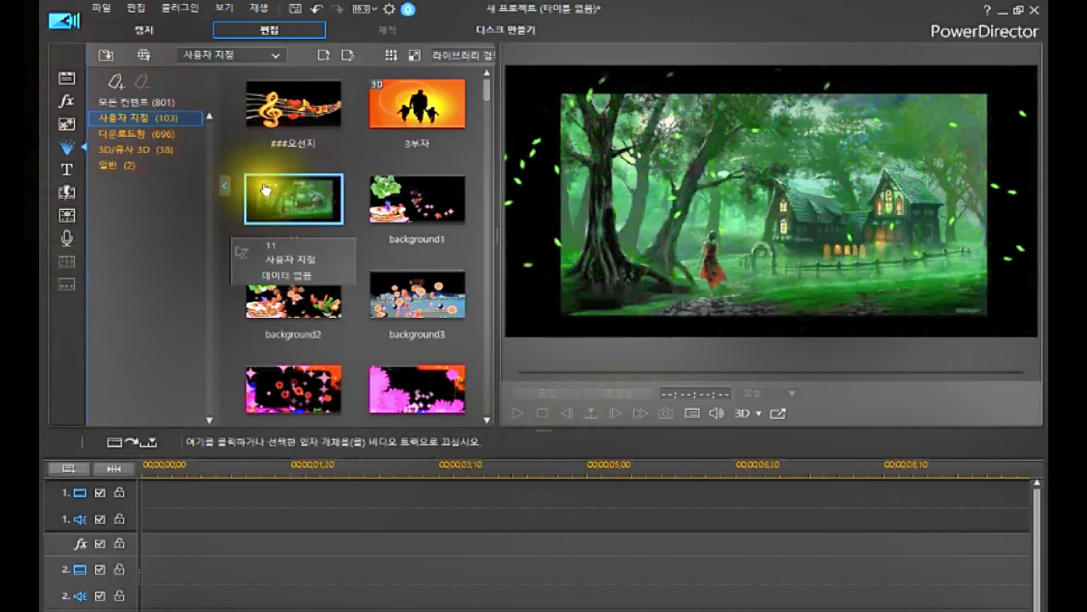
click(265, 187)
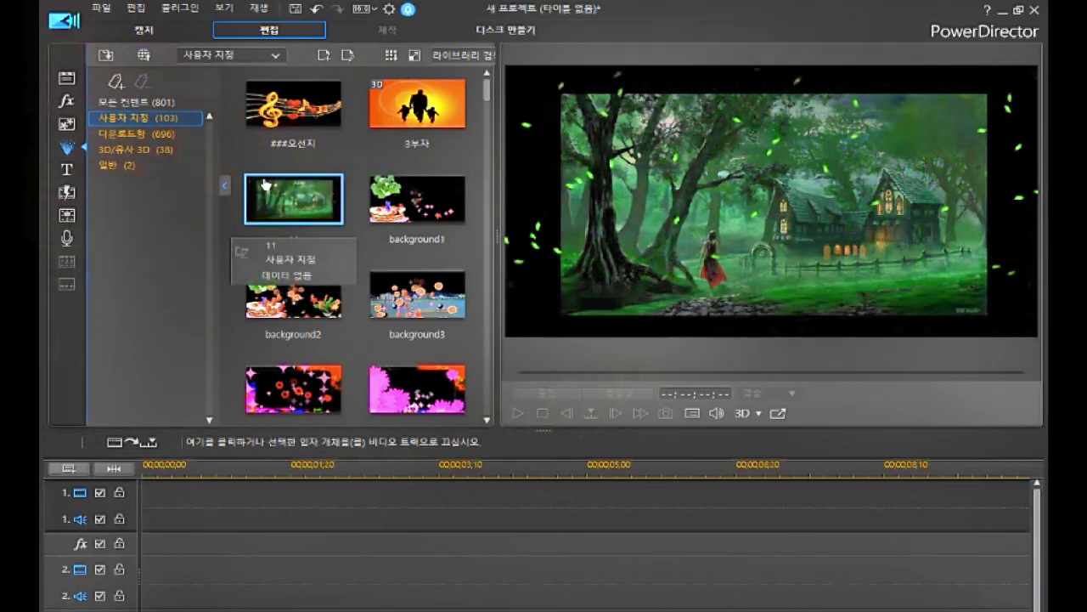
click(137, 121)
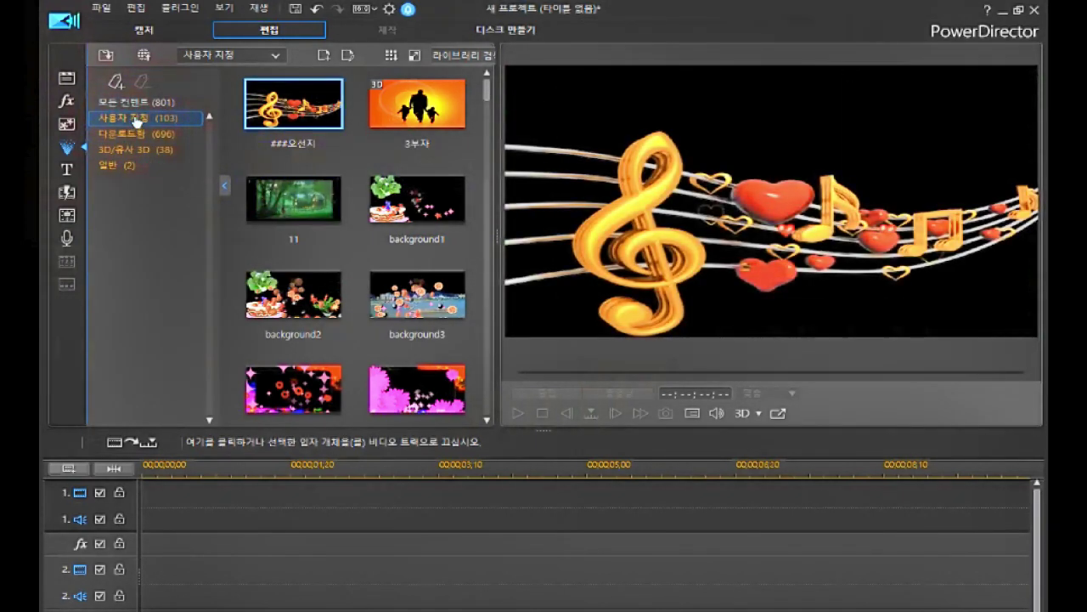
Step: Look through the downloaded (다운로드함), 3D (3D/유사 3D) and general (일반) particle categories to examine their templates
click(143, 137)
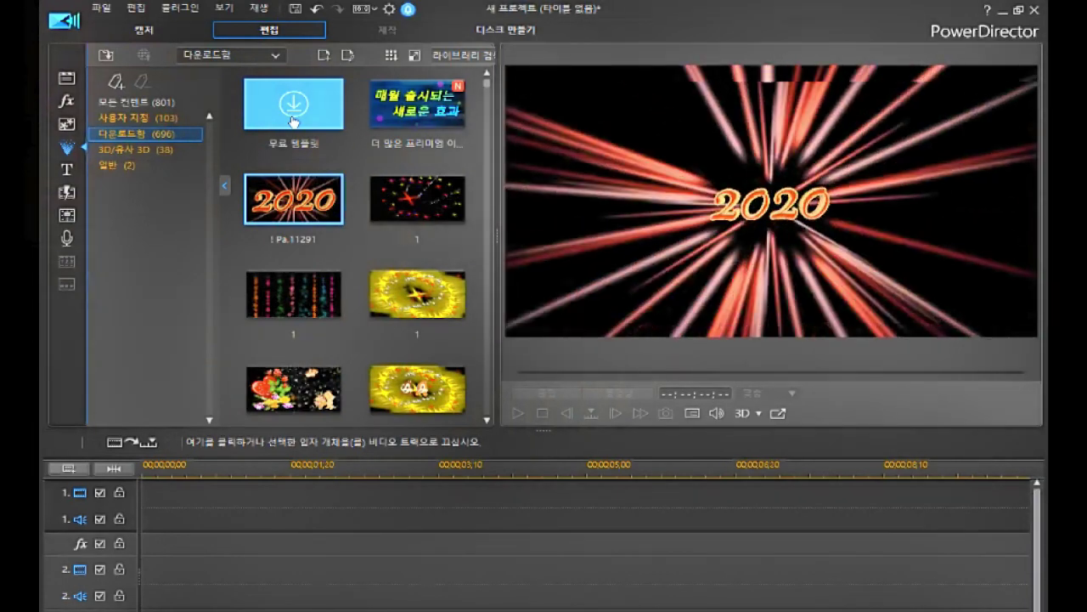
click(145, 150)
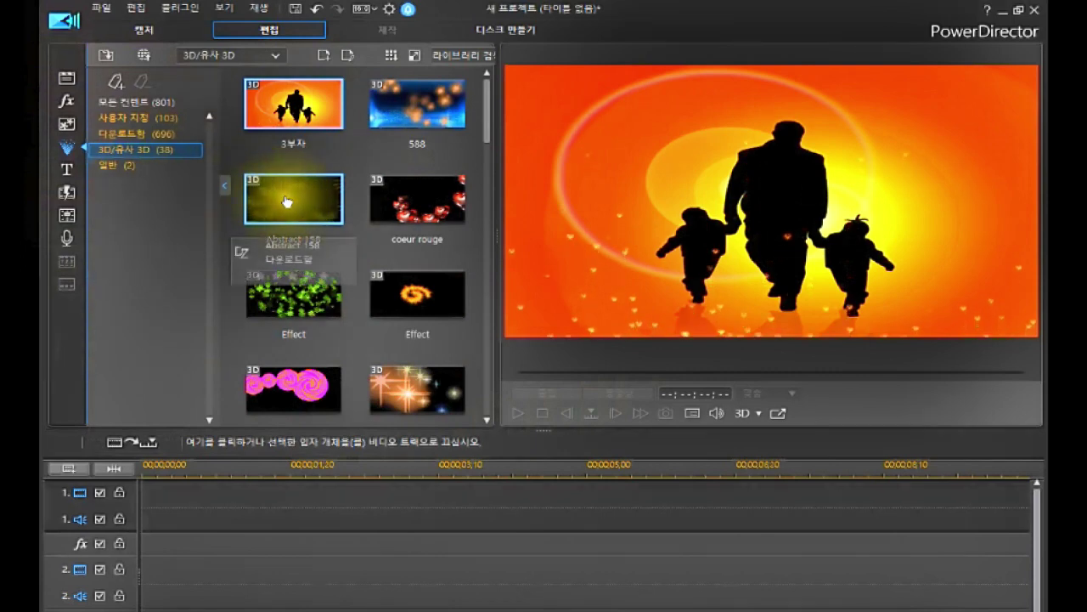
click(110, 169)
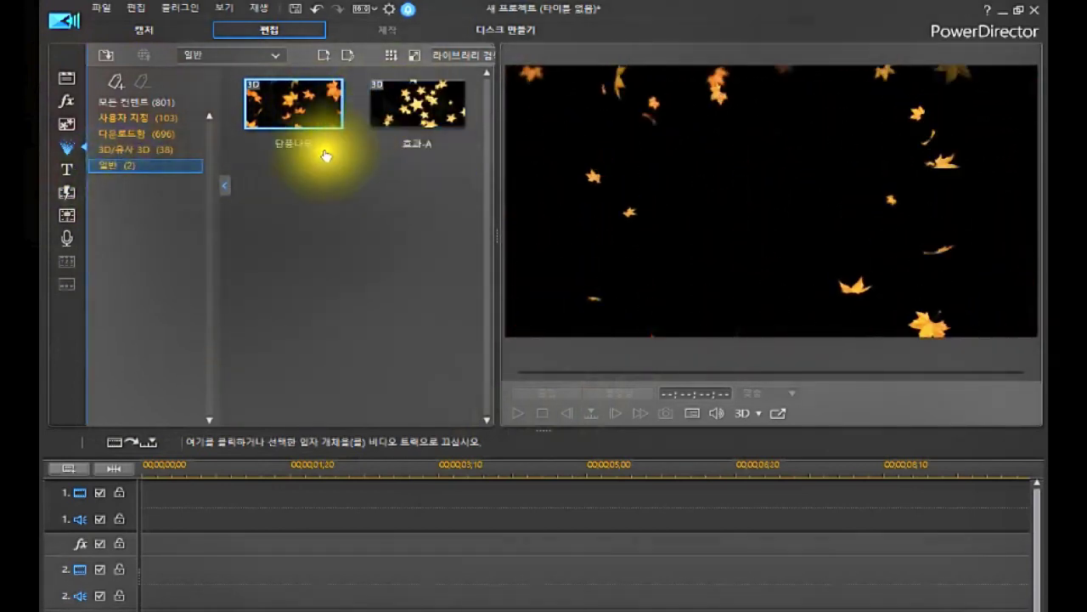
click(117, 83)
click(151, 100)
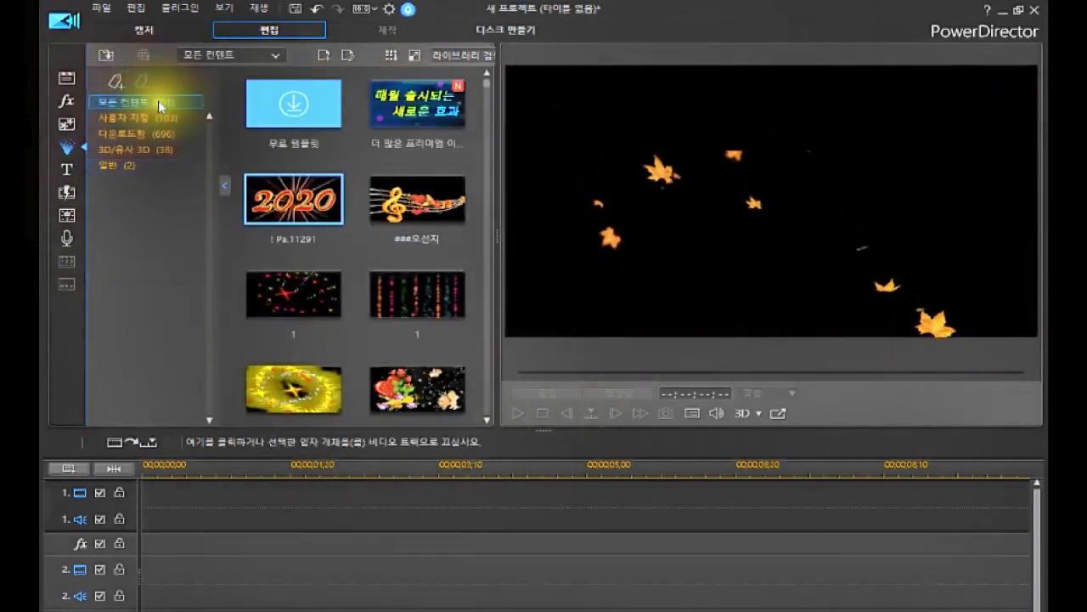
click(168, 137)
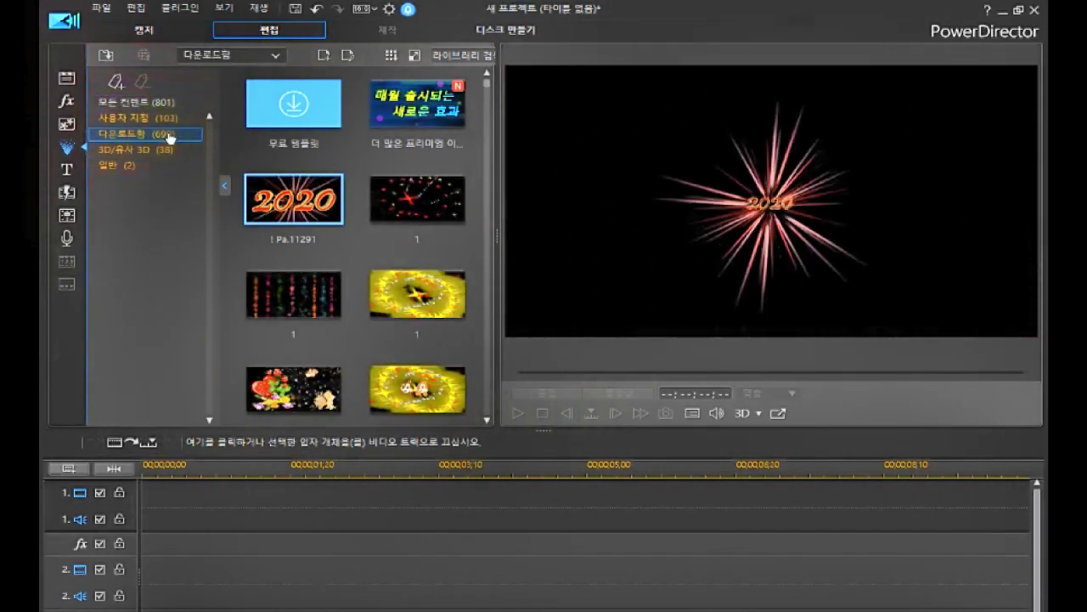
Step: Place the 단풍나무 particle from the 일반 category at the start of video track 1 and preview it at 00;00;02;10
click(115, 168)
right_click(116, 167)
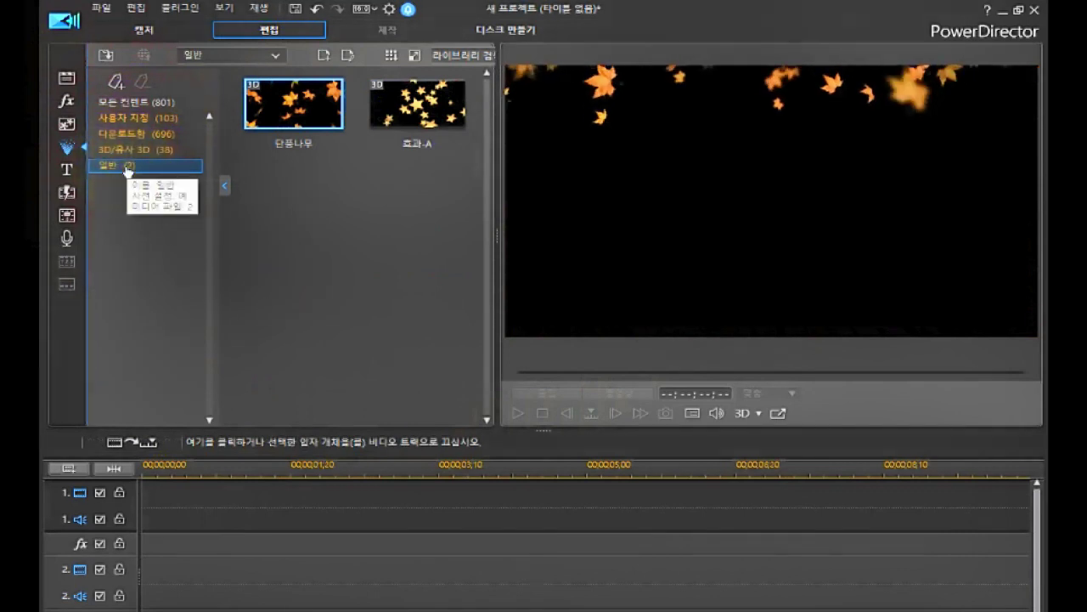
click(226, 185)
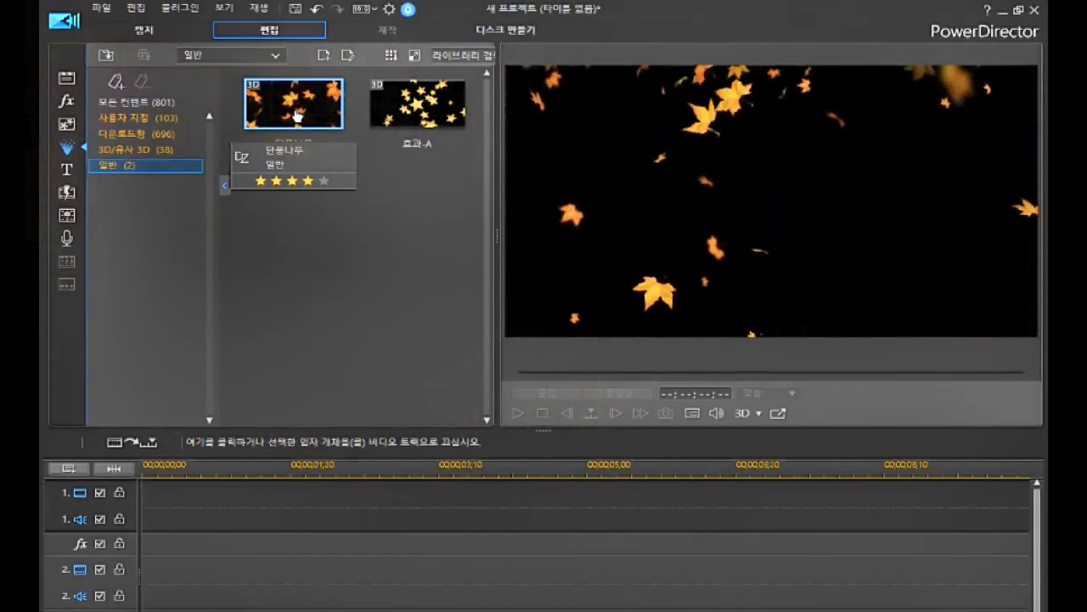
drag(297, 100, 143, 496)
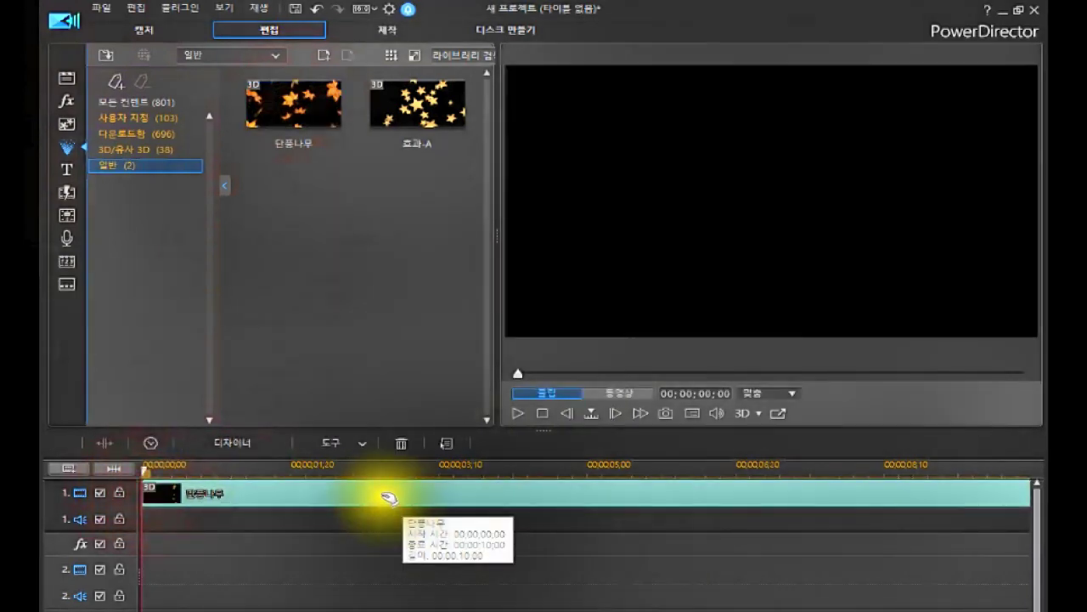
click(348, 468)
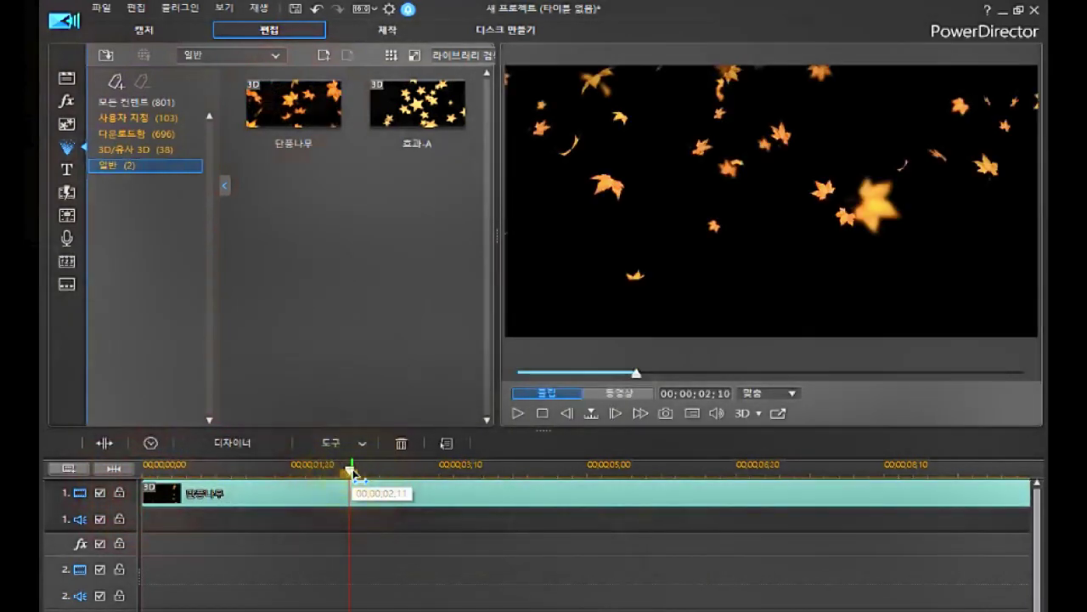
Step: Select the 단풍나무 clip on video track 1 and open it in the Particle Designer
click(347, 494)
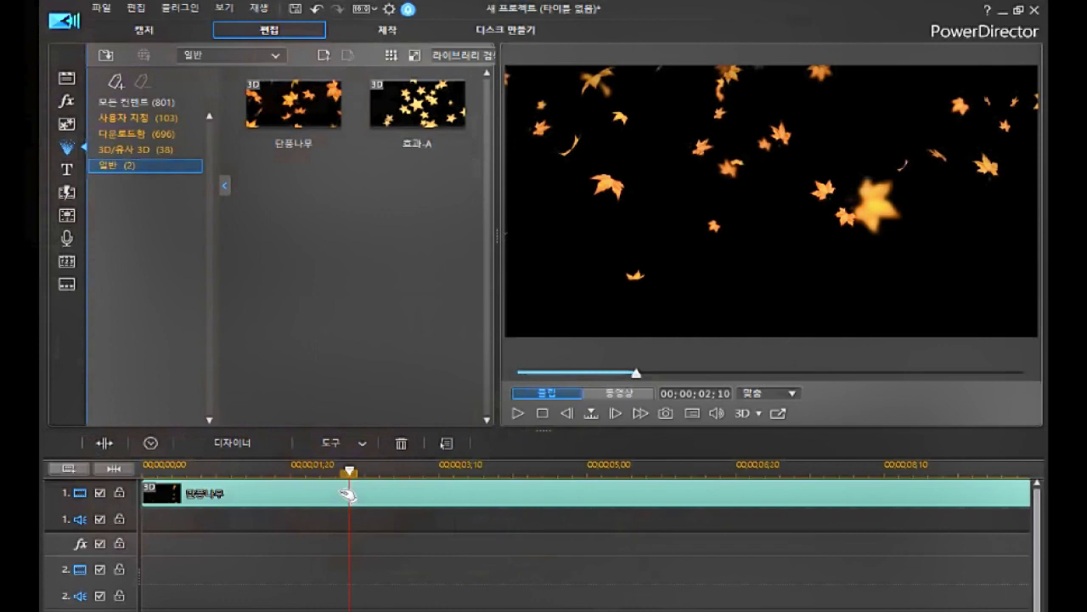
click(348, 493)
right_click(348, 493)
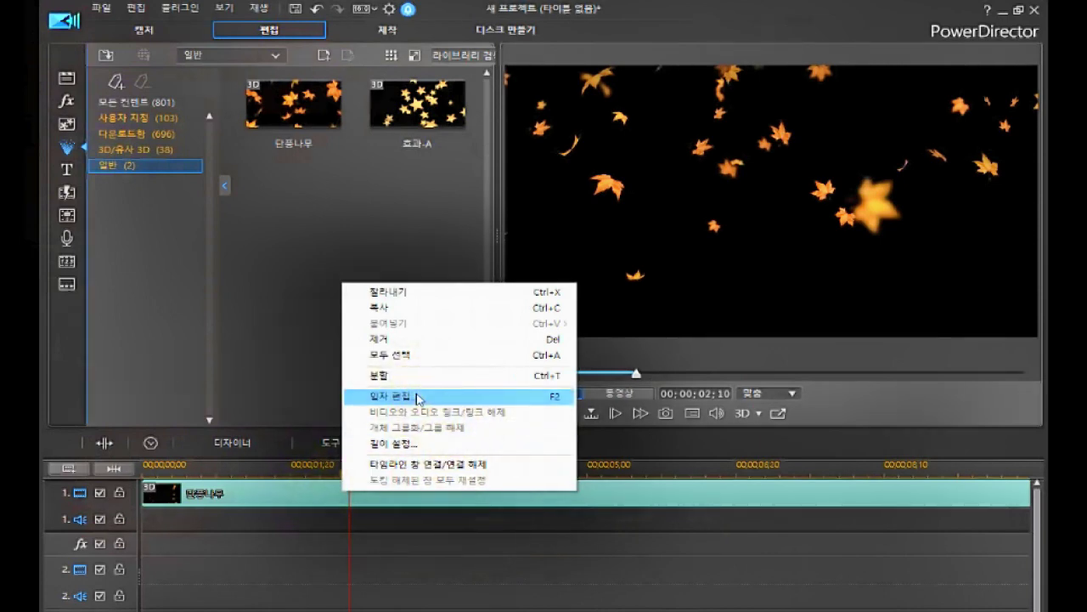
click(301, 494)
right_click(301, 491)
click(381, 493)
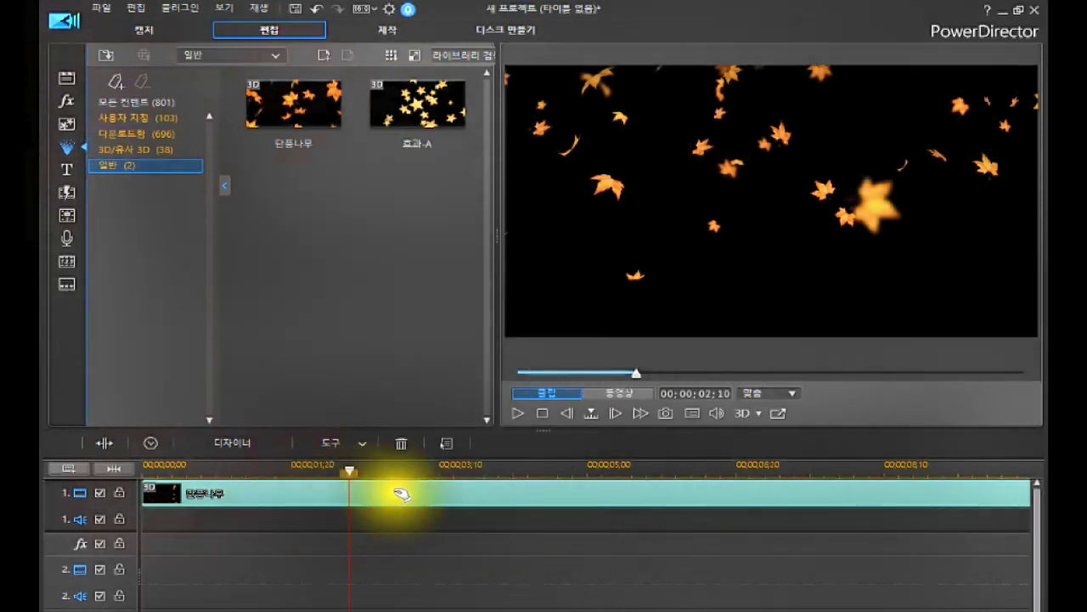
click(430, 442)
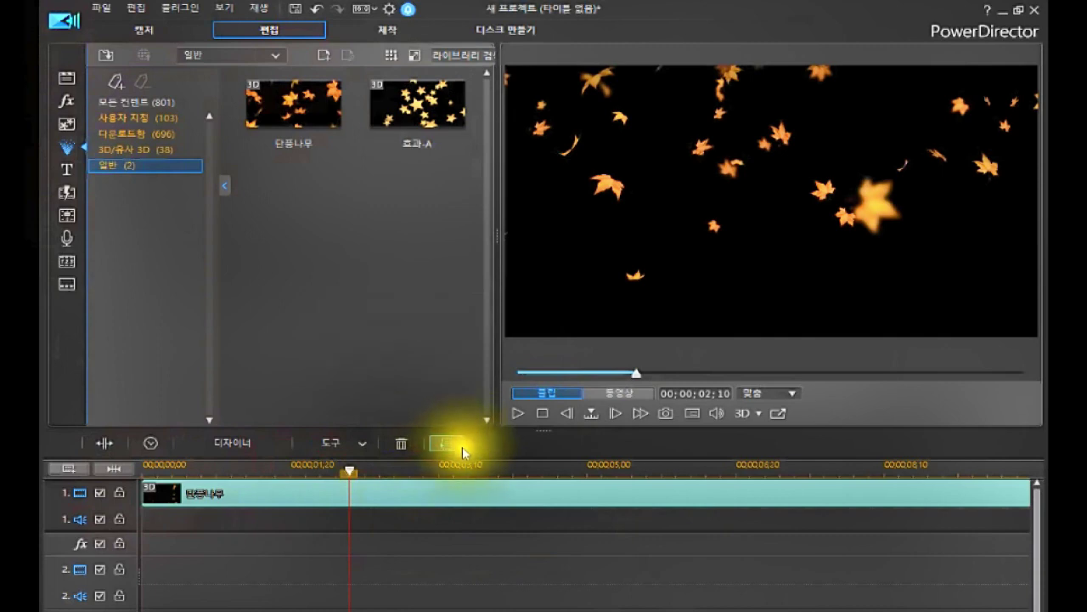
click(447, 448)
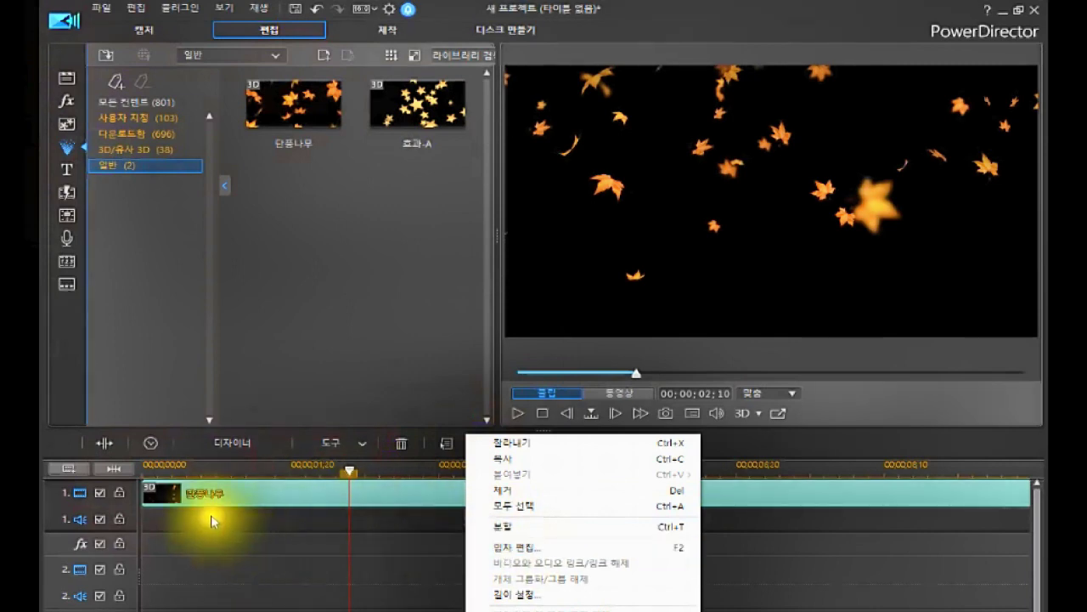
click(227, 493)
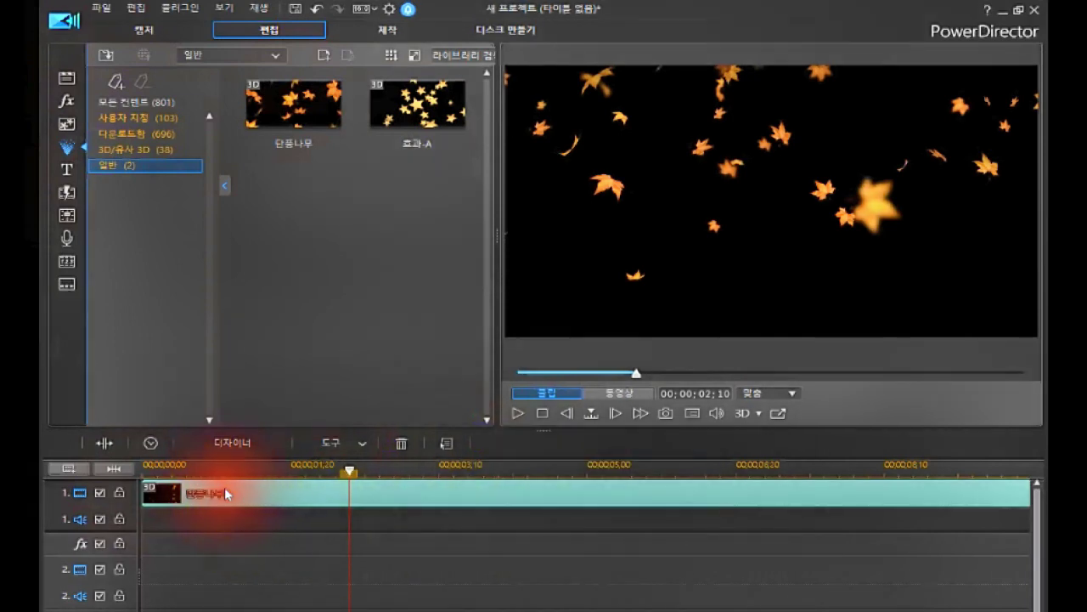
click(244, 442)
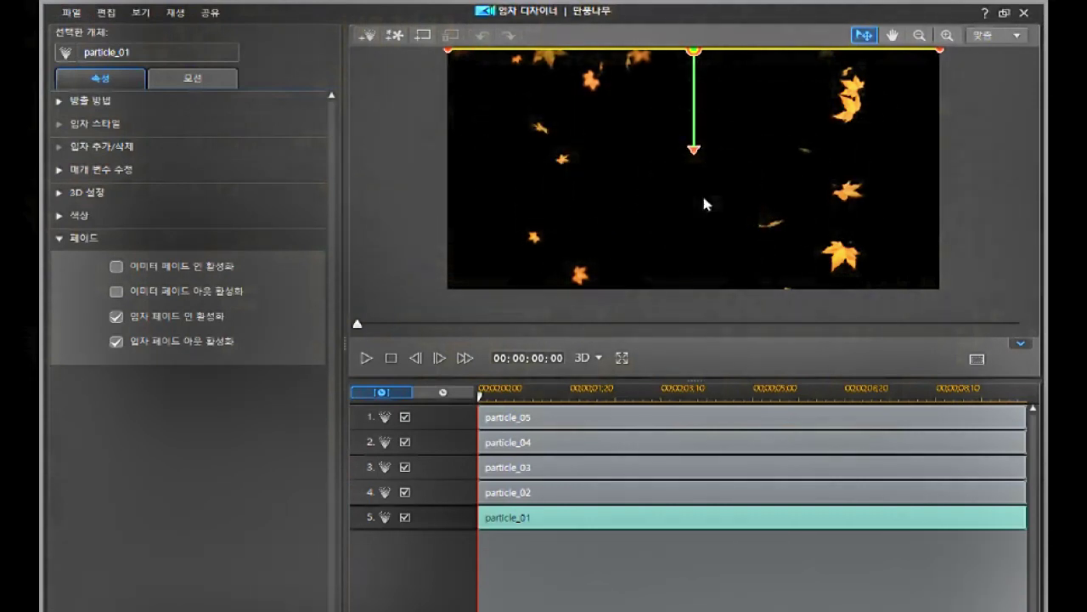
Step: Select the particle objects particle_05 through particle_01 on the designer timeline in turn to examine their emitters and properties
click(450, 416)
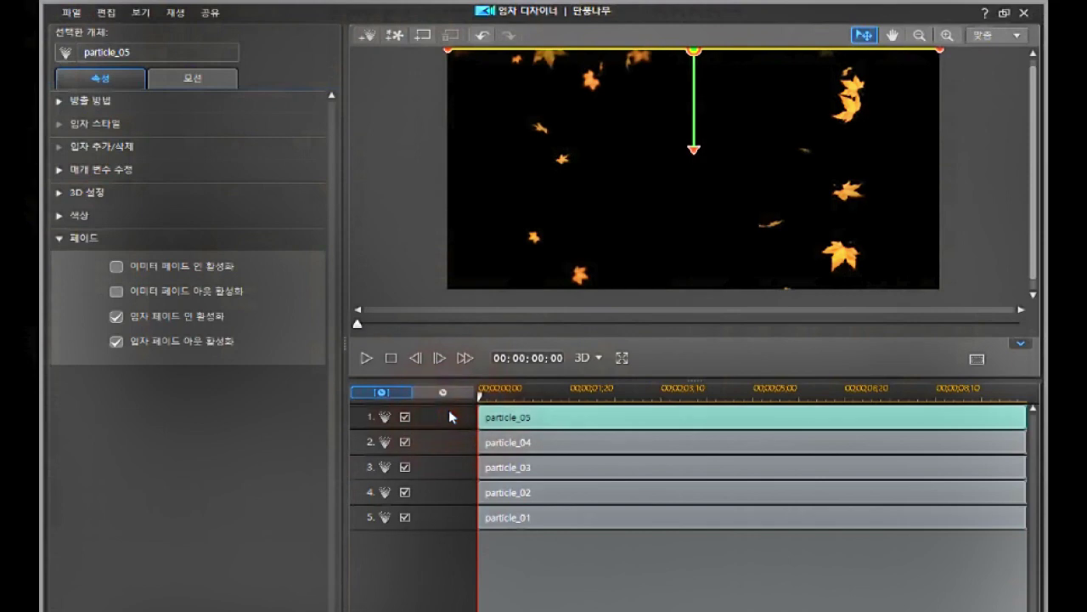
click(448, 438)
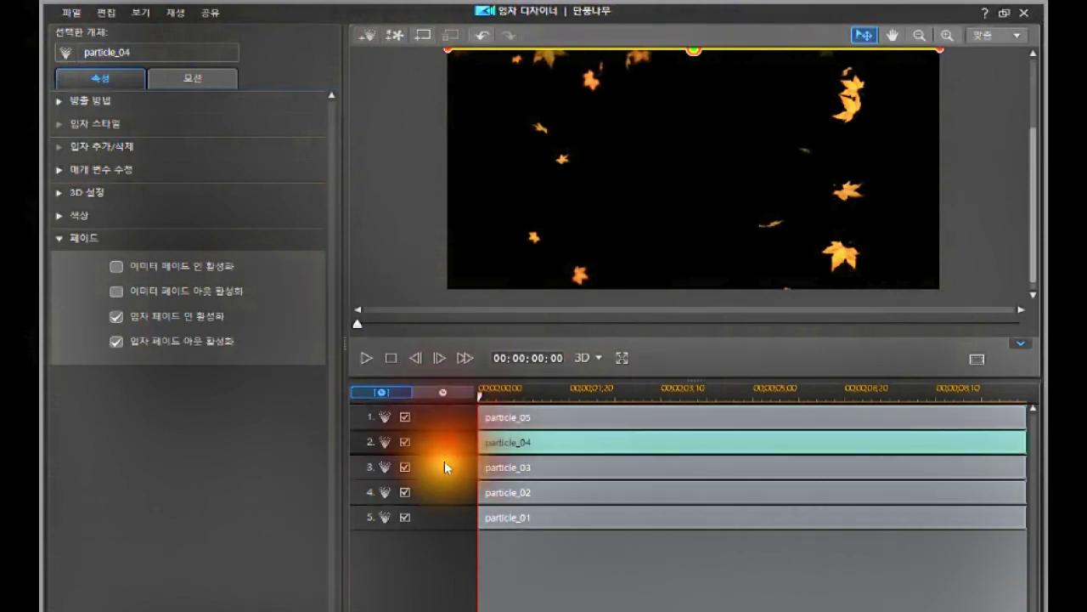
click(440, 467)
click(436, 492)
click(436, 516)
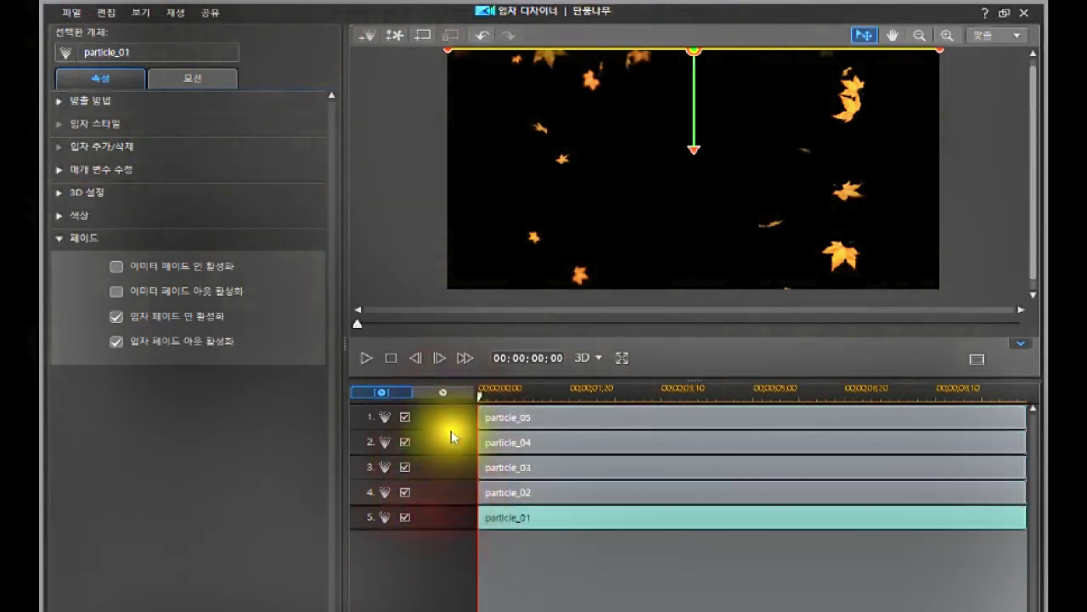
click(455, 419)
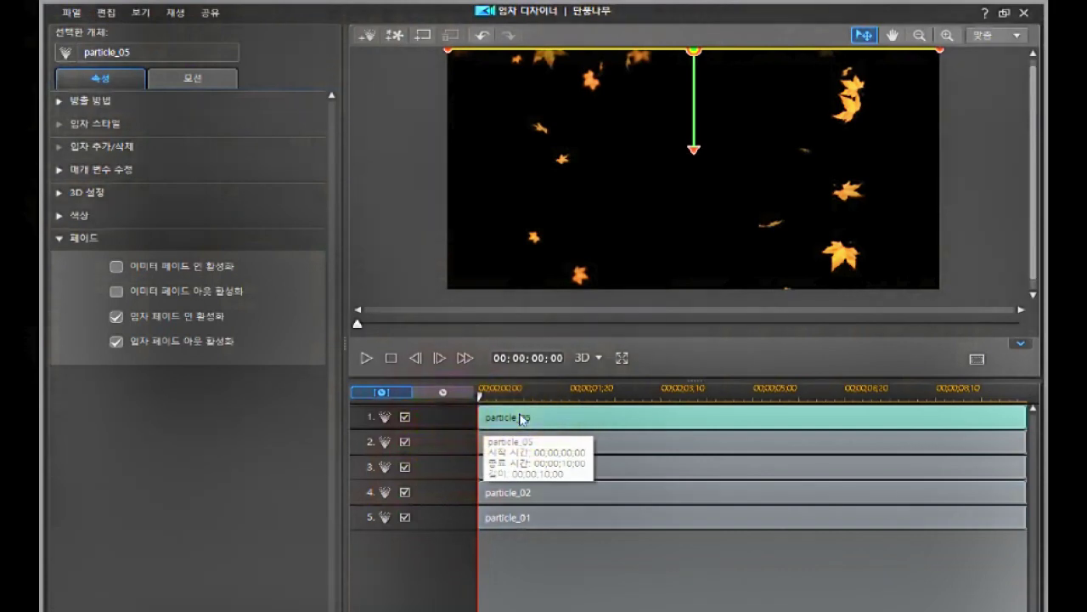
click(440, 439)
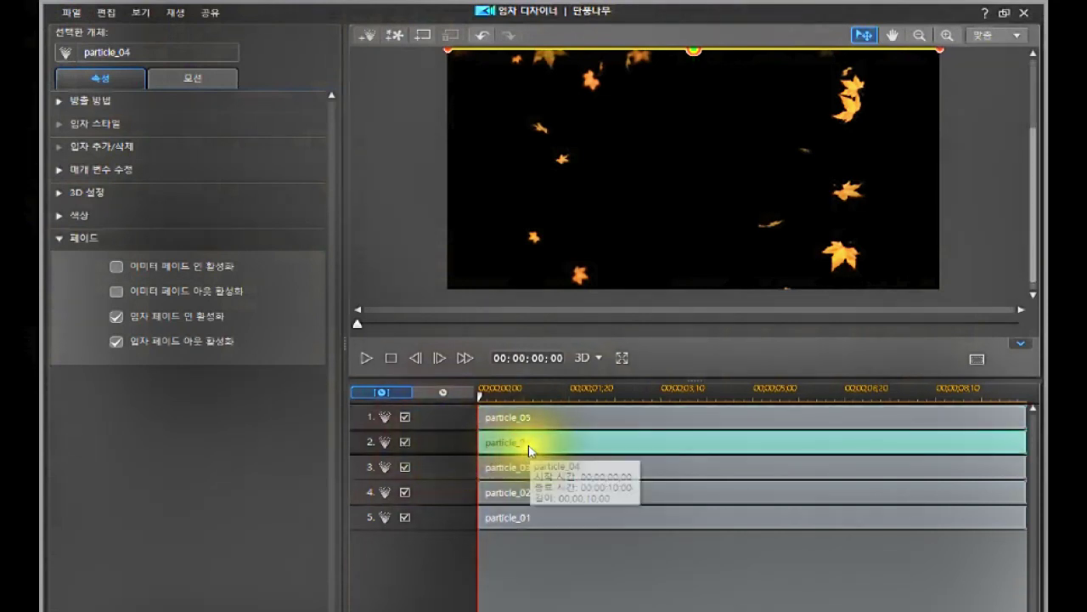
click(458, 516)
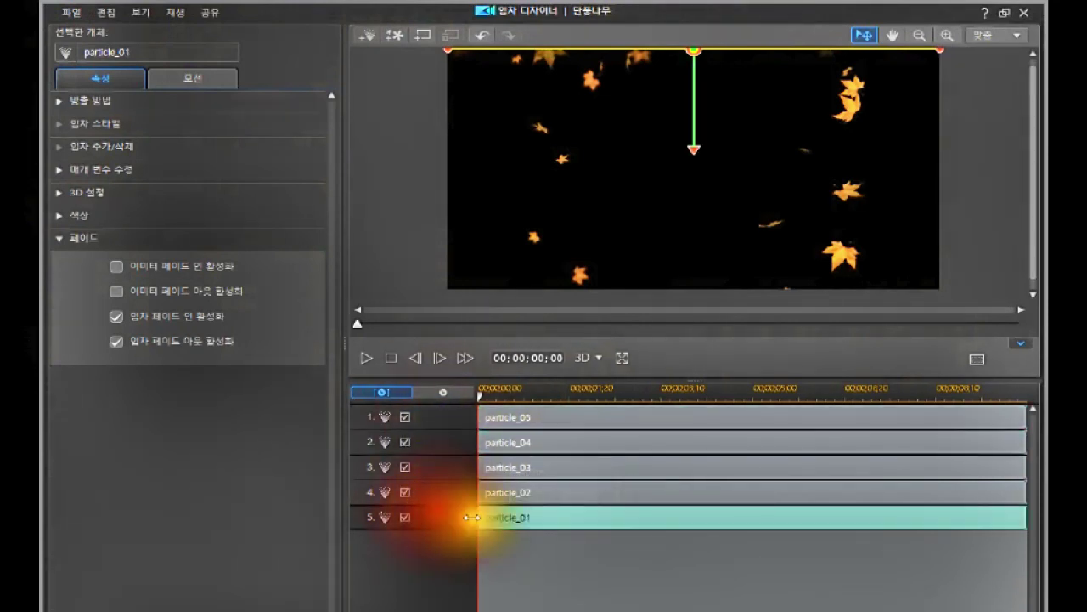
click(433, 416)
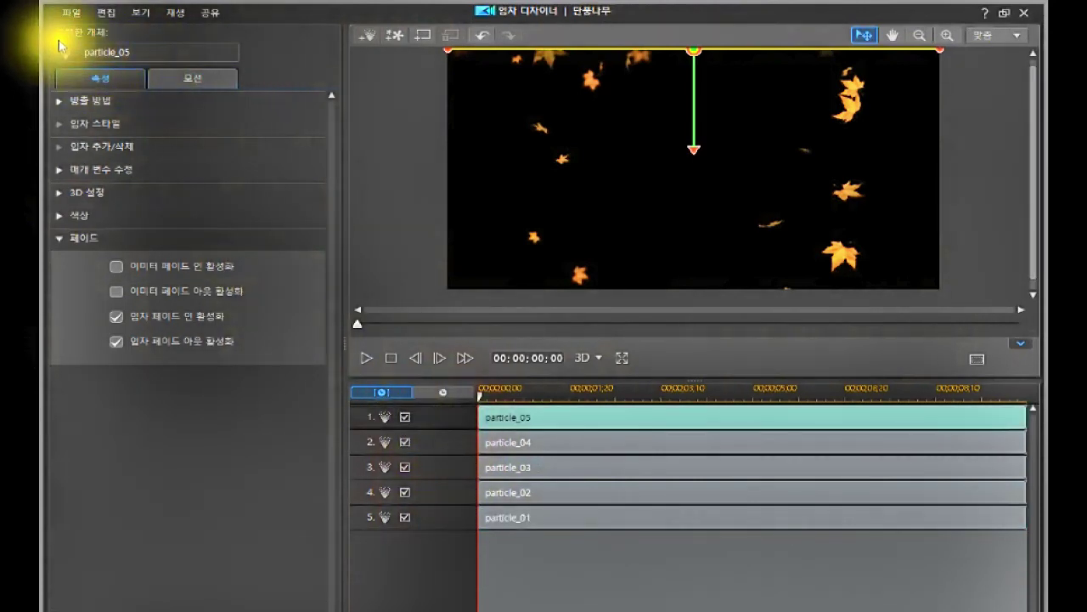
click(412, 416)
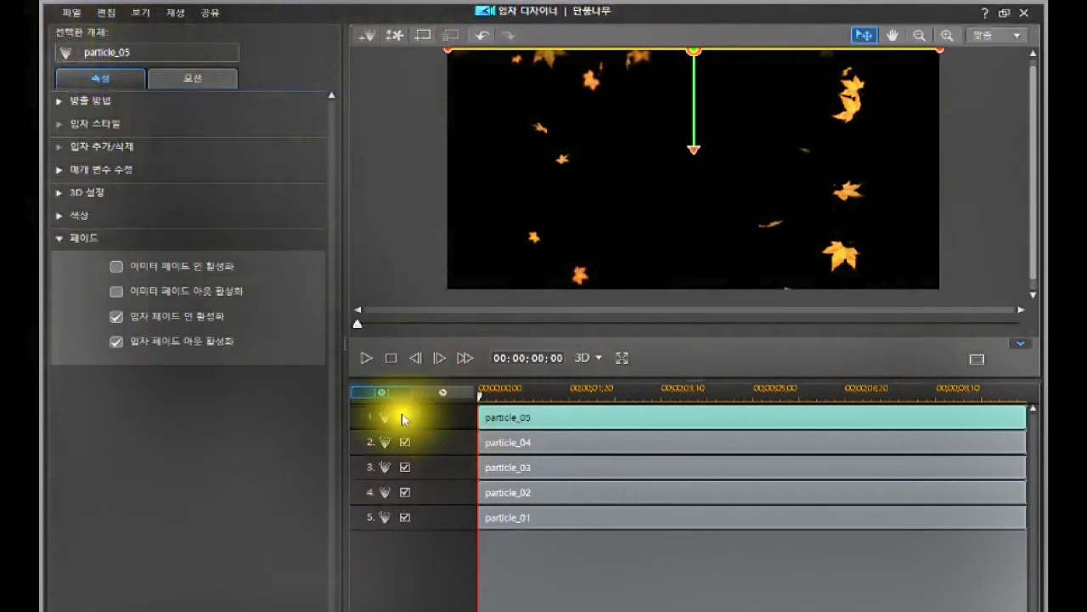
click(448, 441)
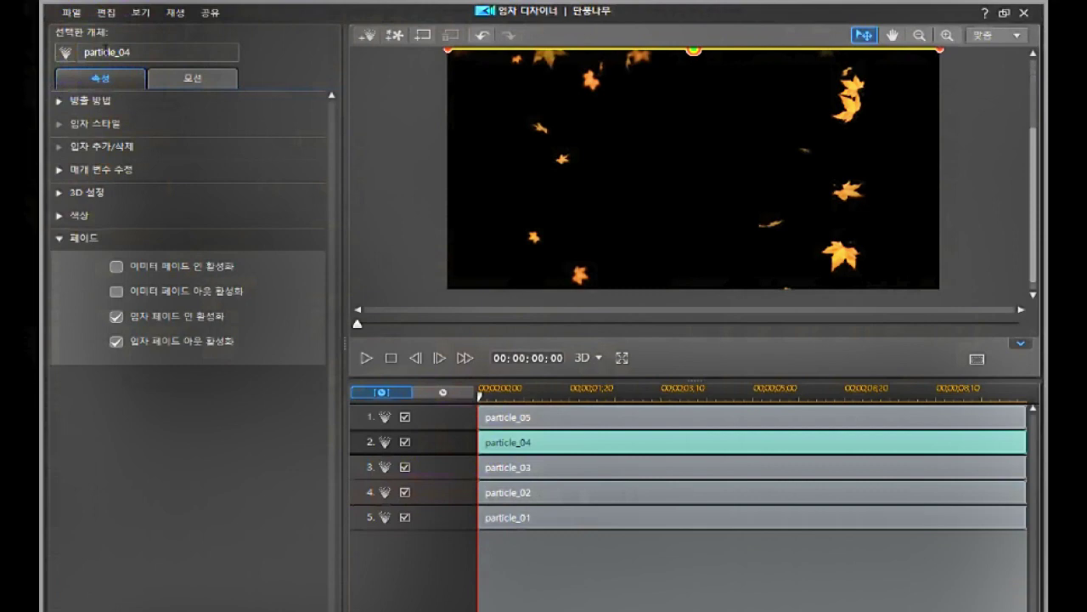
click(425, 419)
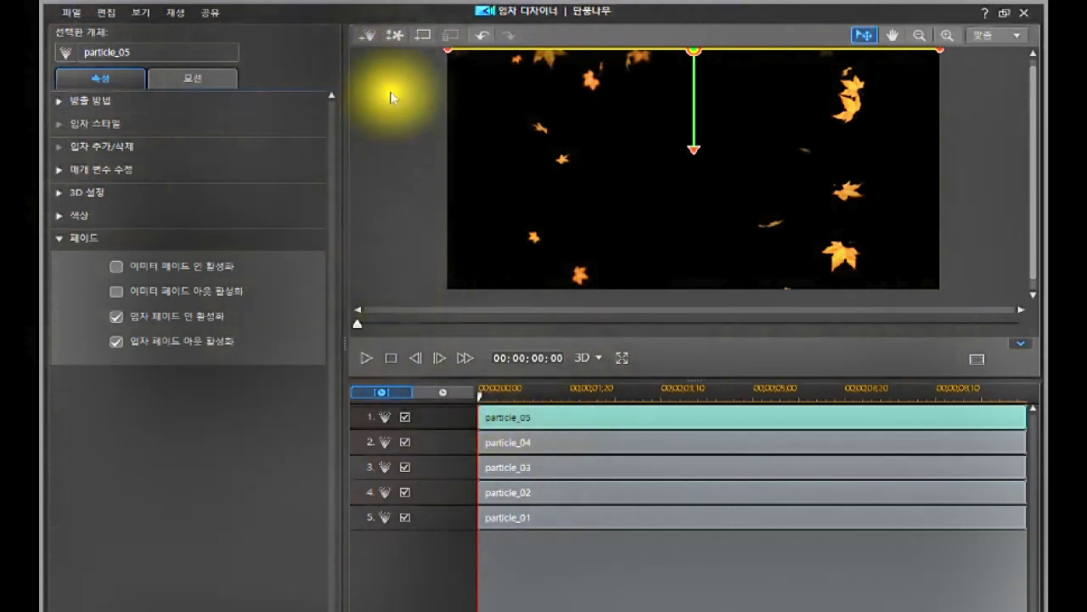
click(364, 46)
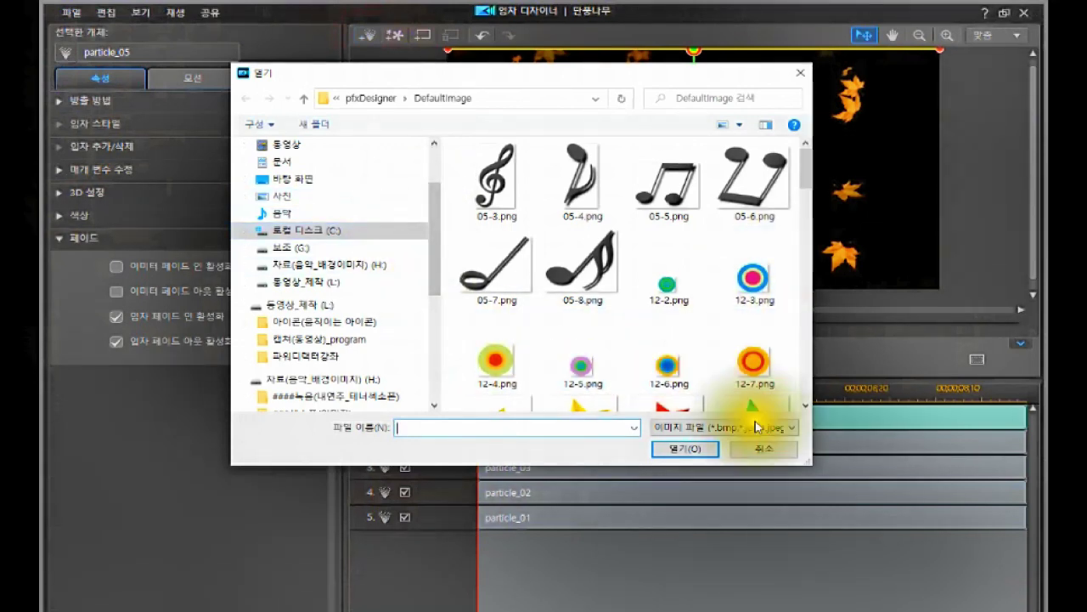
click(763, 450)
Step: Add a new particle object to the 단풍나무 effect using the default image leaf01.png and select its track
click(369, 37)
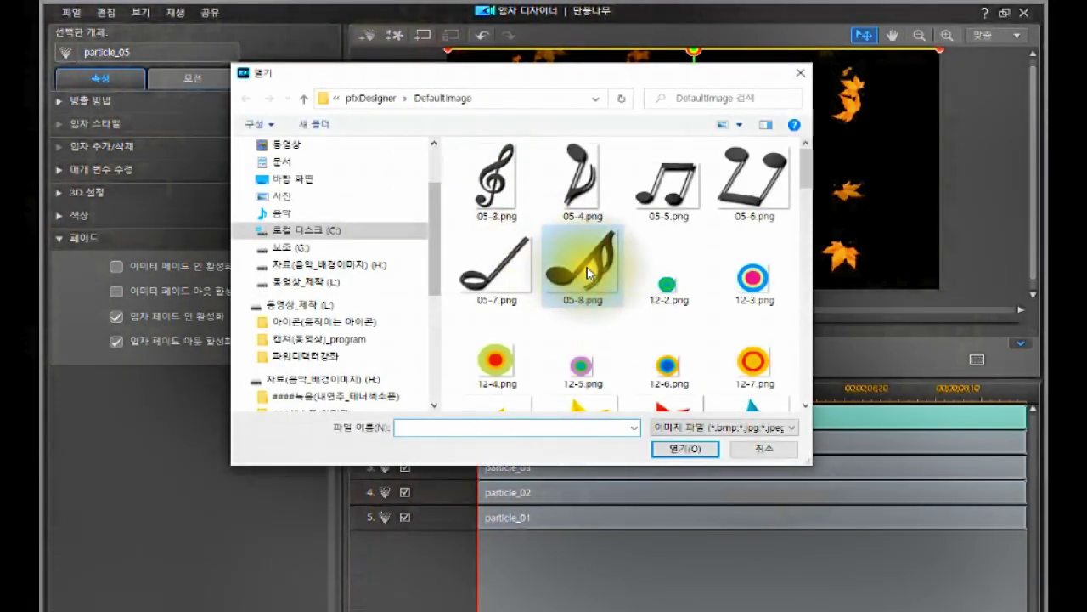
click(587, 265)
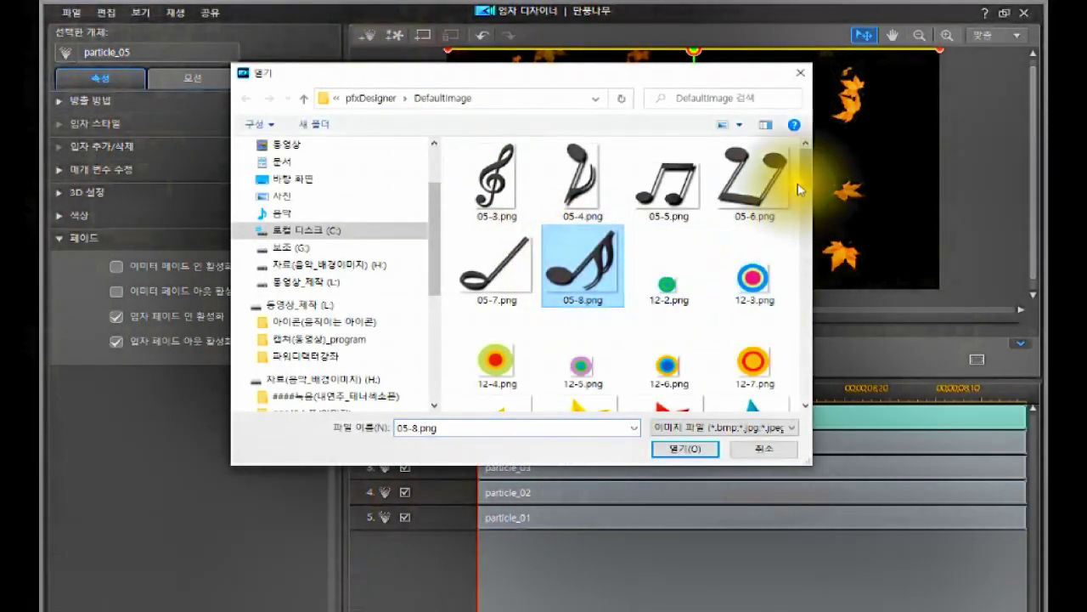
drag(800, 178, 778, 311)
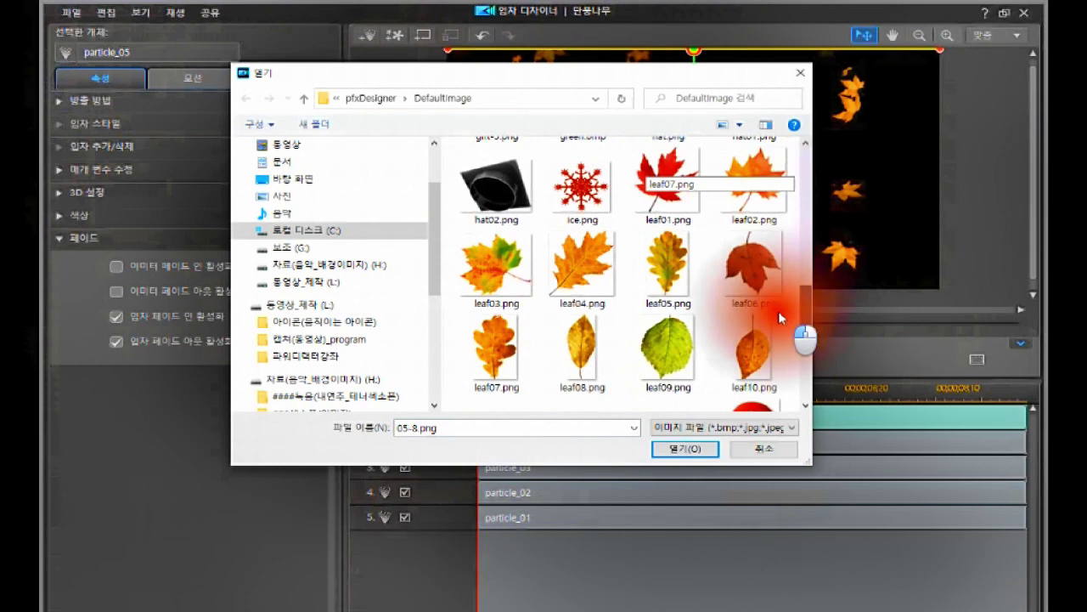
click(667, 192)
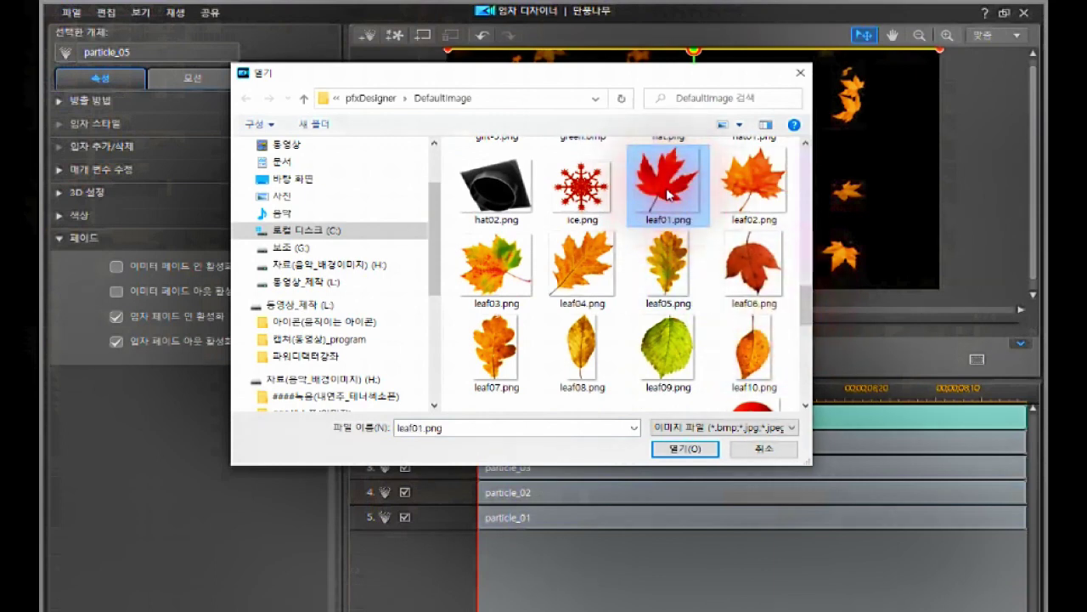
click(678, 448)
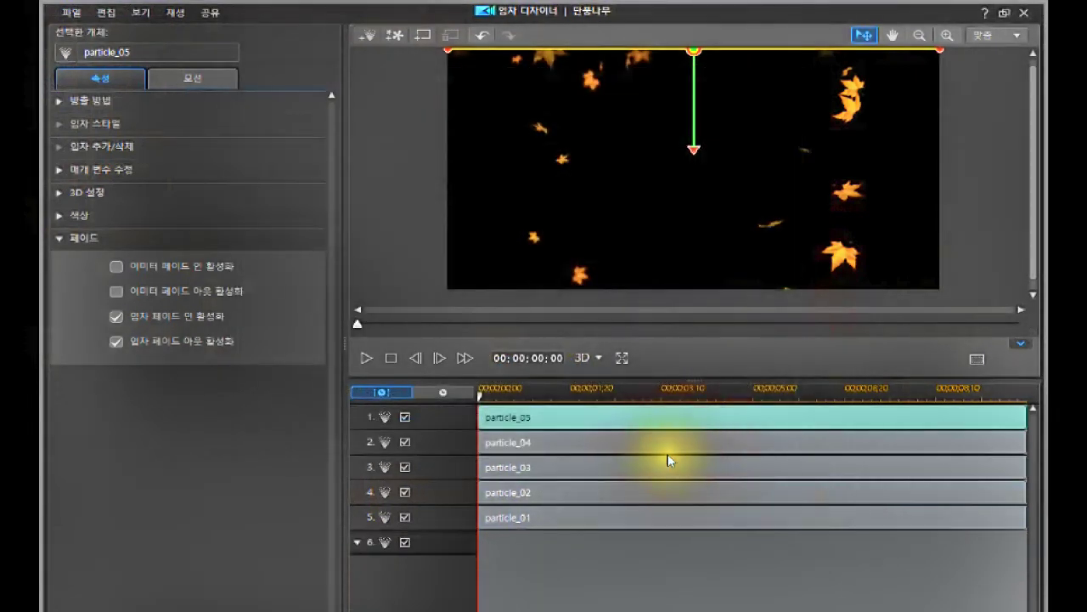
click(437, 541)
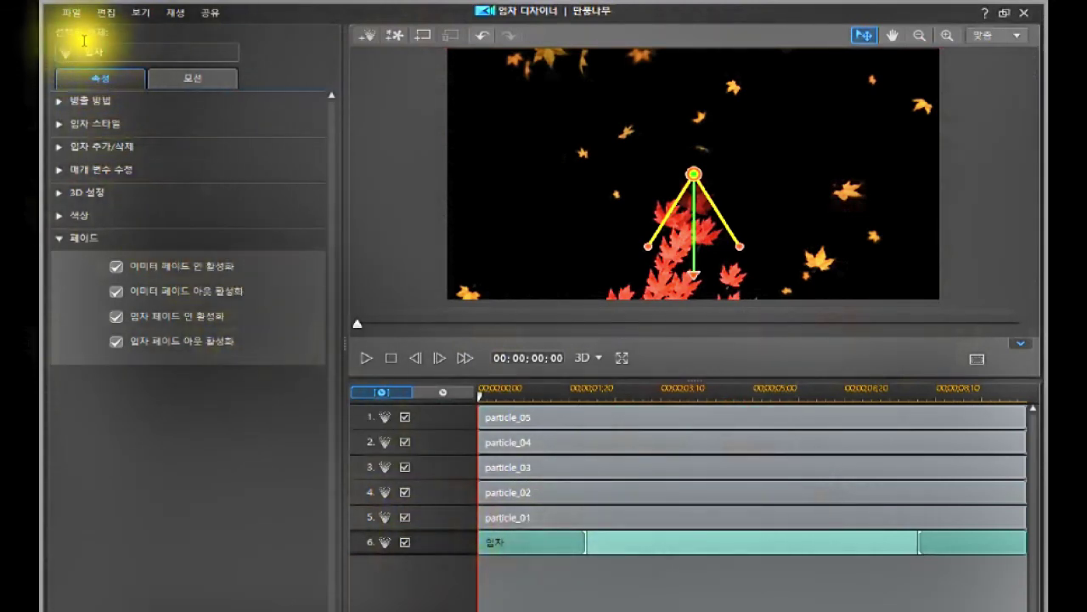
click(434, 548)
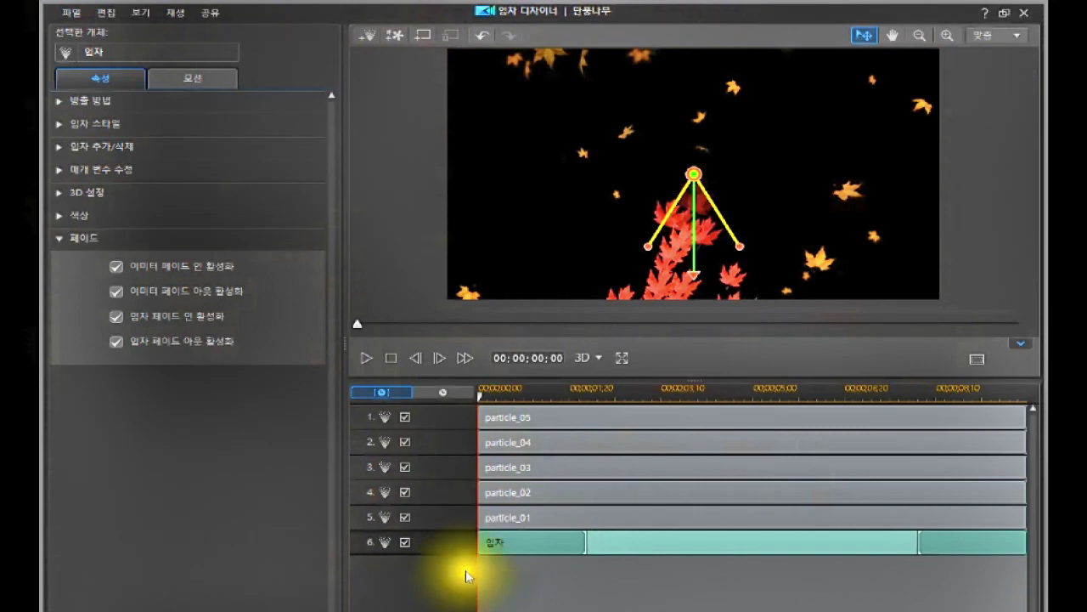
click(431, 544)
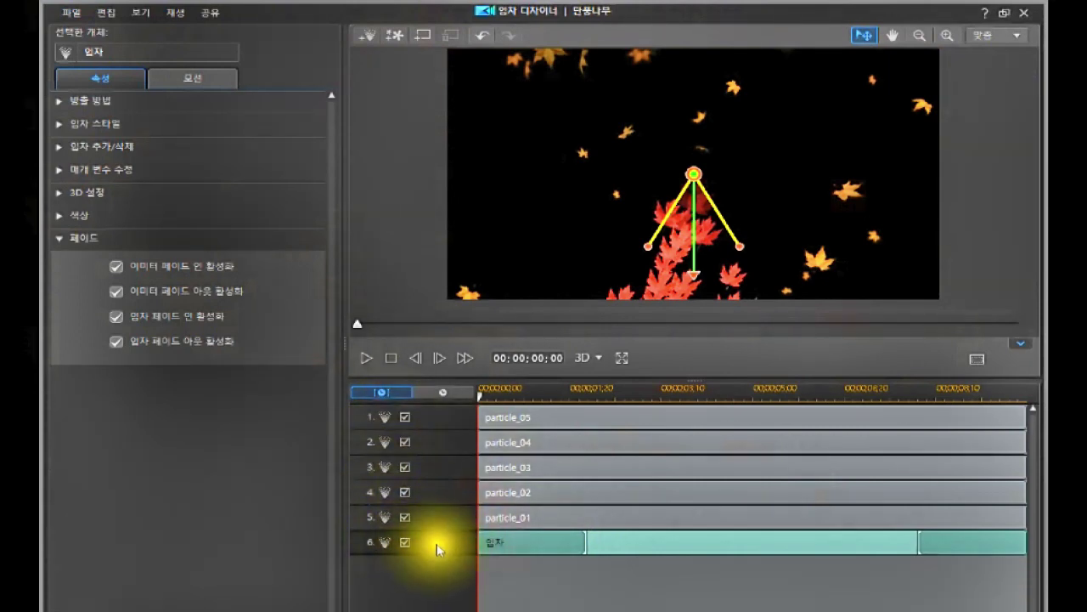
click(439, 545)
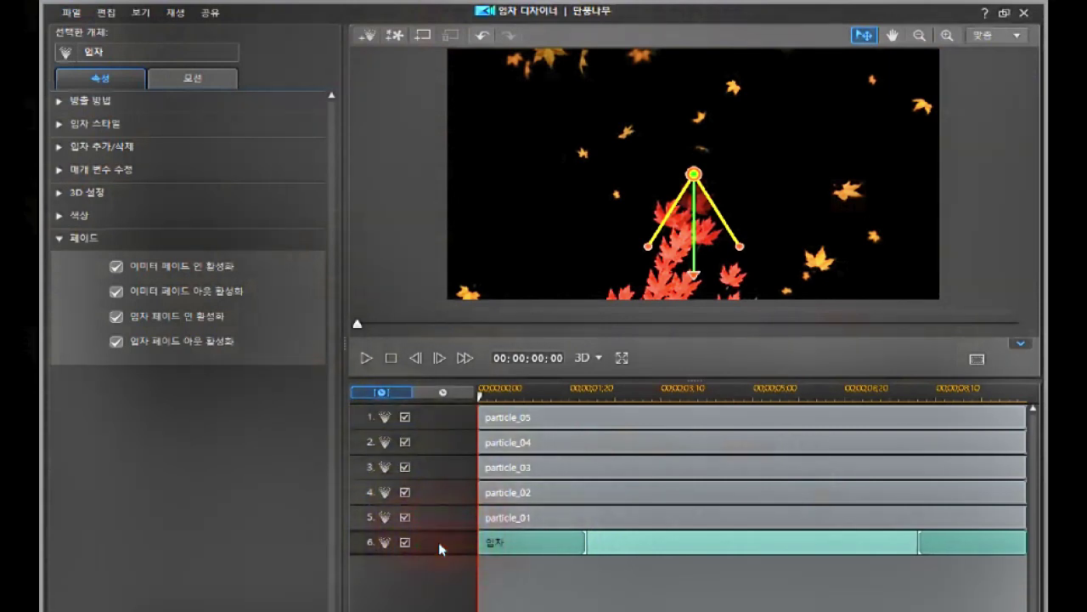
Step: Insert sample(노트북&아가씨).png from the #입자효과 사용하기 folder as an image object in the effect
click(389, 35)
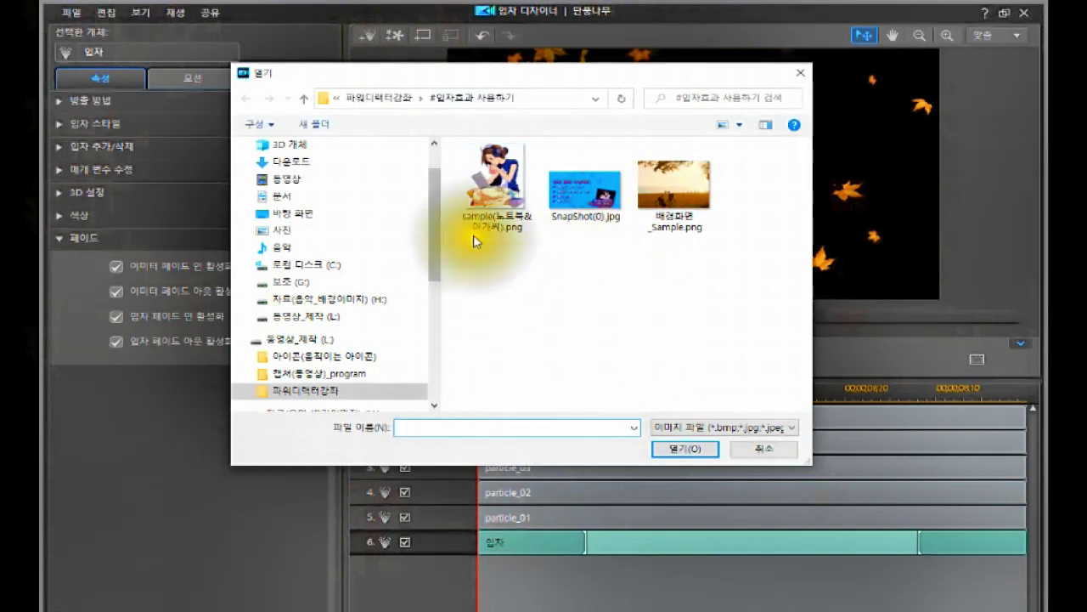
click(492, 189)
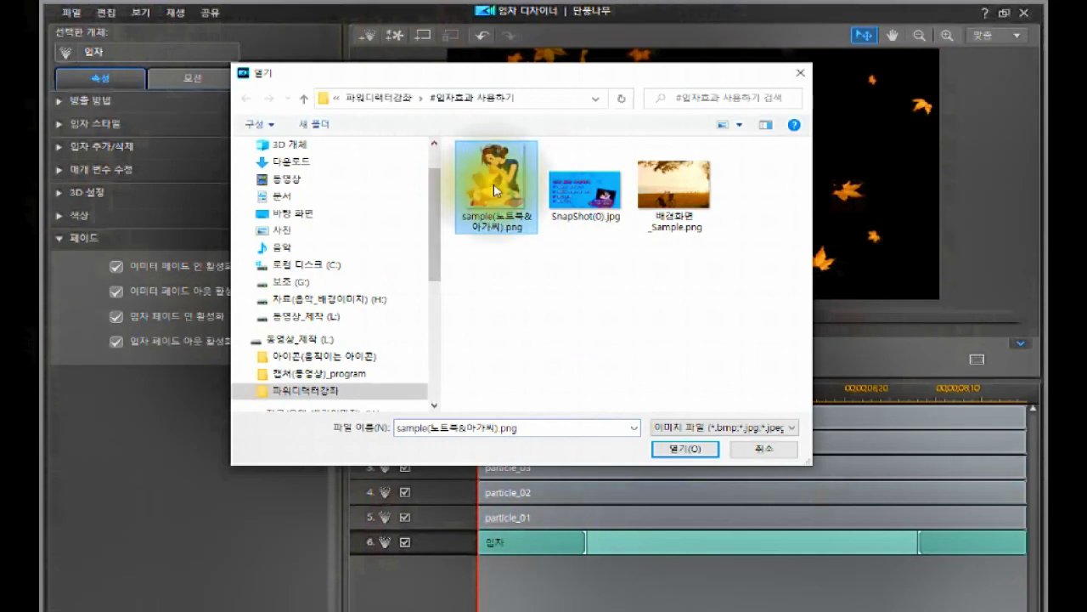
click(692, 453)
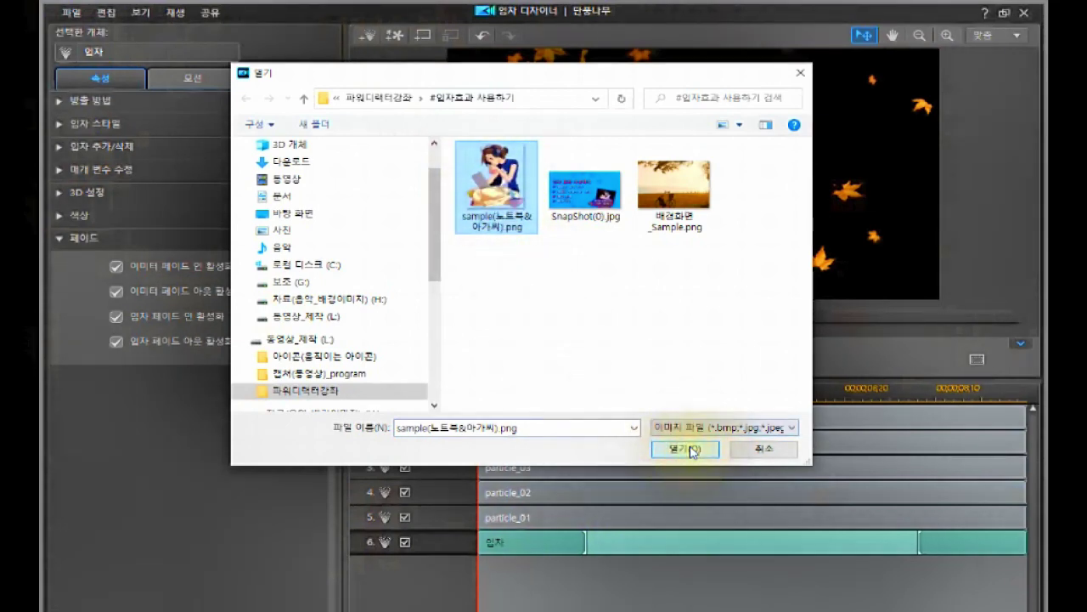
click(476, 180)
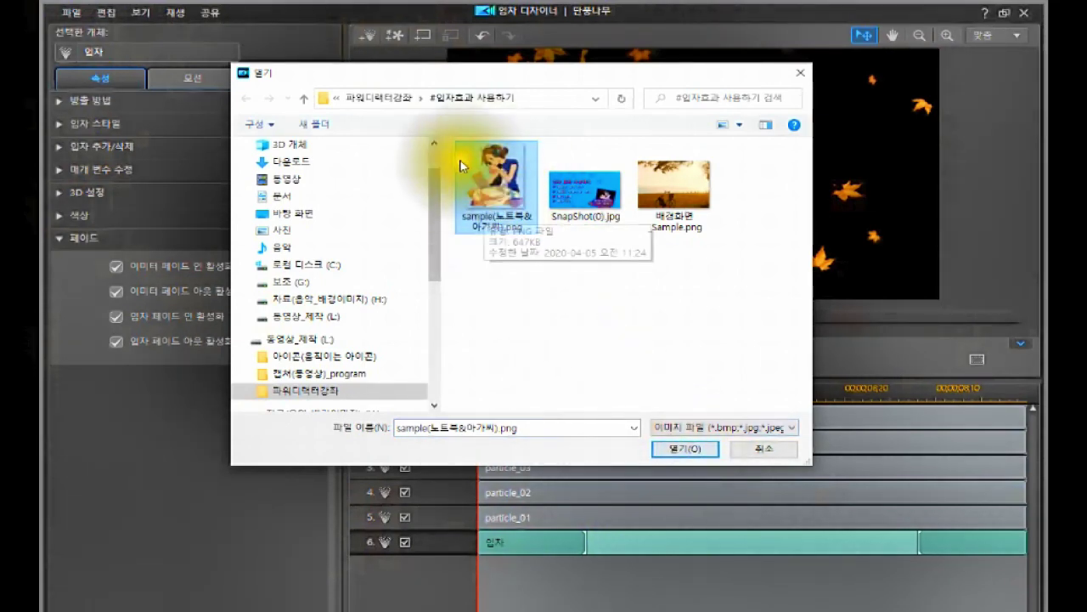
click(489, 199)
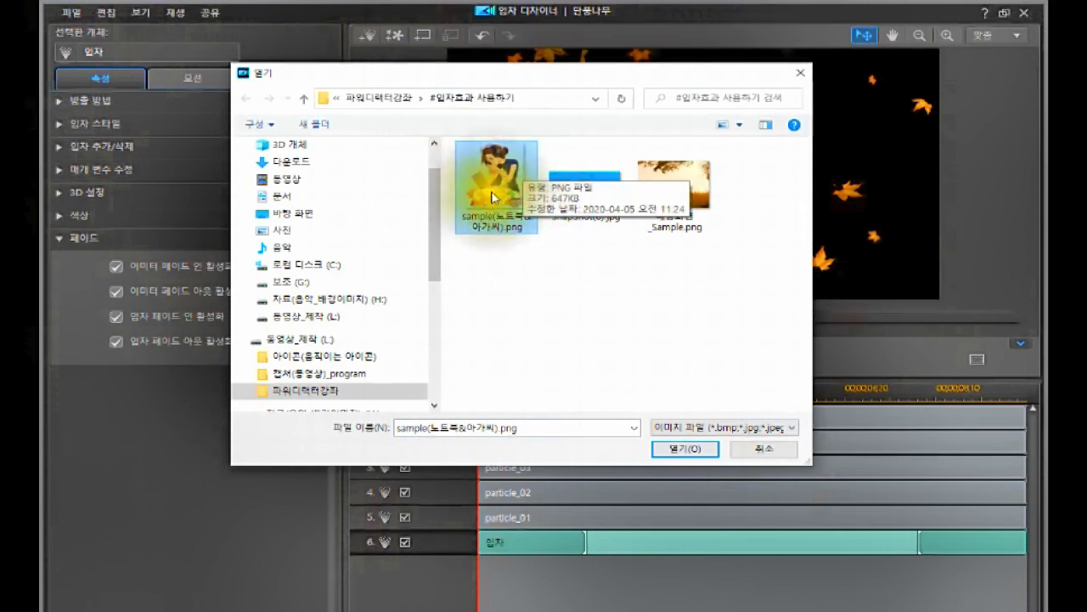
click(684, 450)
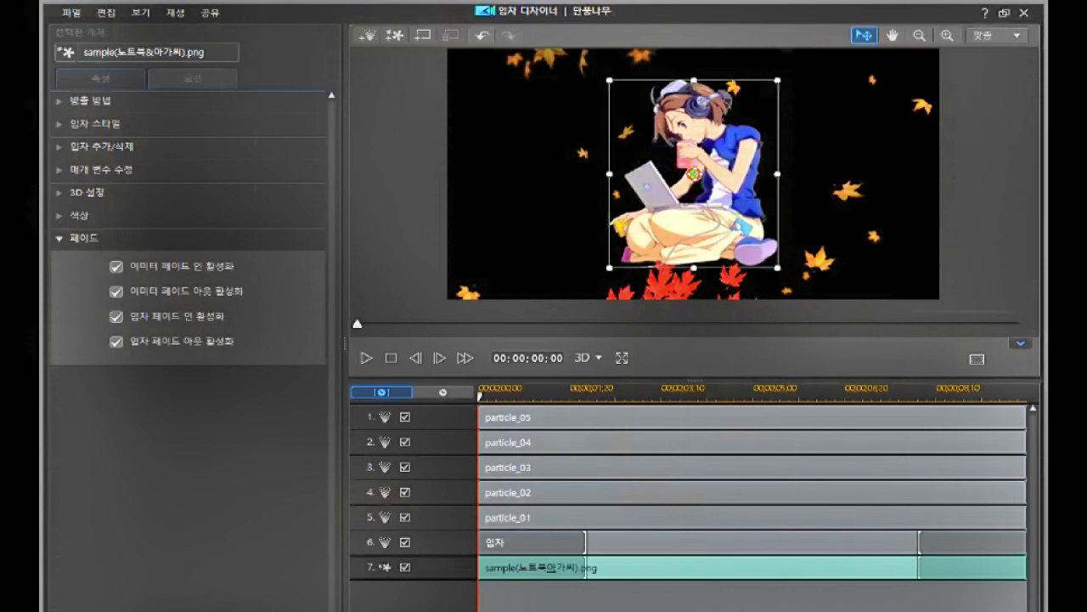
Step: Move the inserted girl-with-laptop image to the right of the red maple-leaf emitter in the preview
click(695, 174)
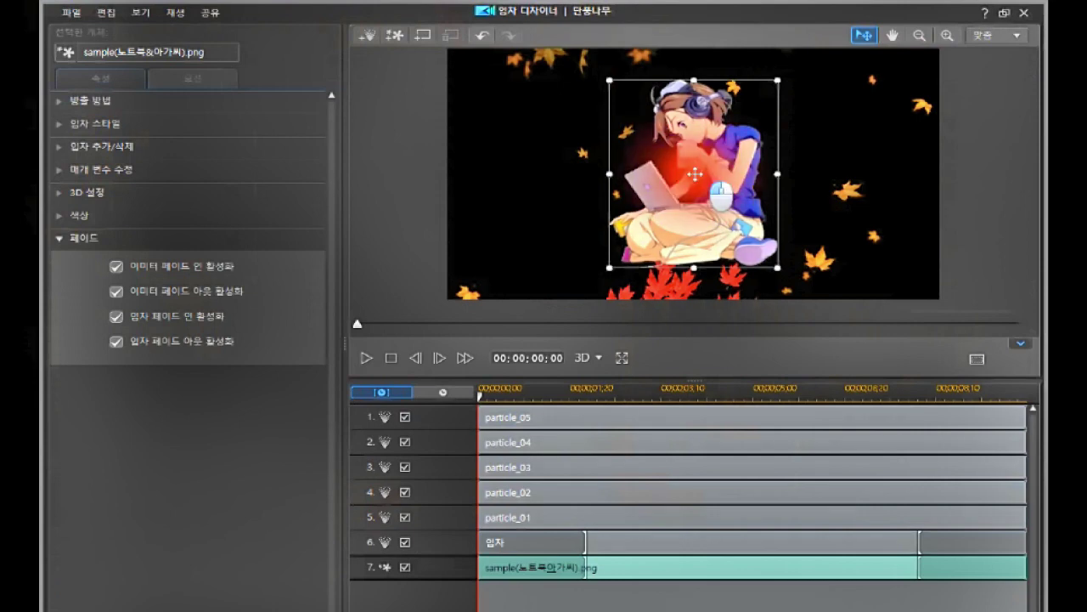
drag(695, 174, 799, 183)
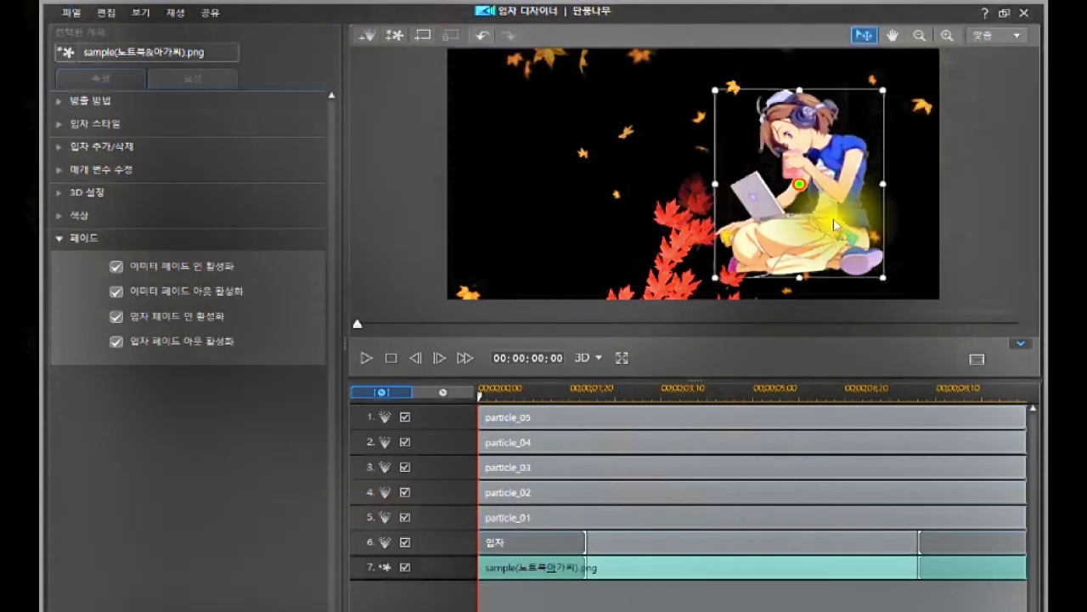
drag(797, 183, 804, 173)
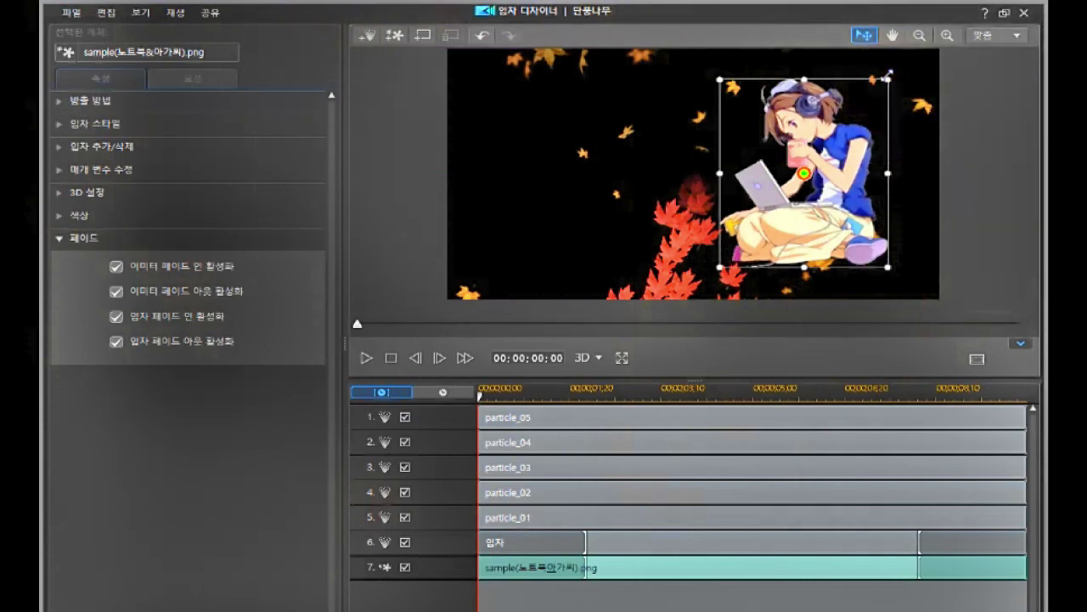
Step: Shrink the girl-with-laptop image in height and width, keeping it beside the red leaves, and select its track
drag(889, 74, 874, 119)
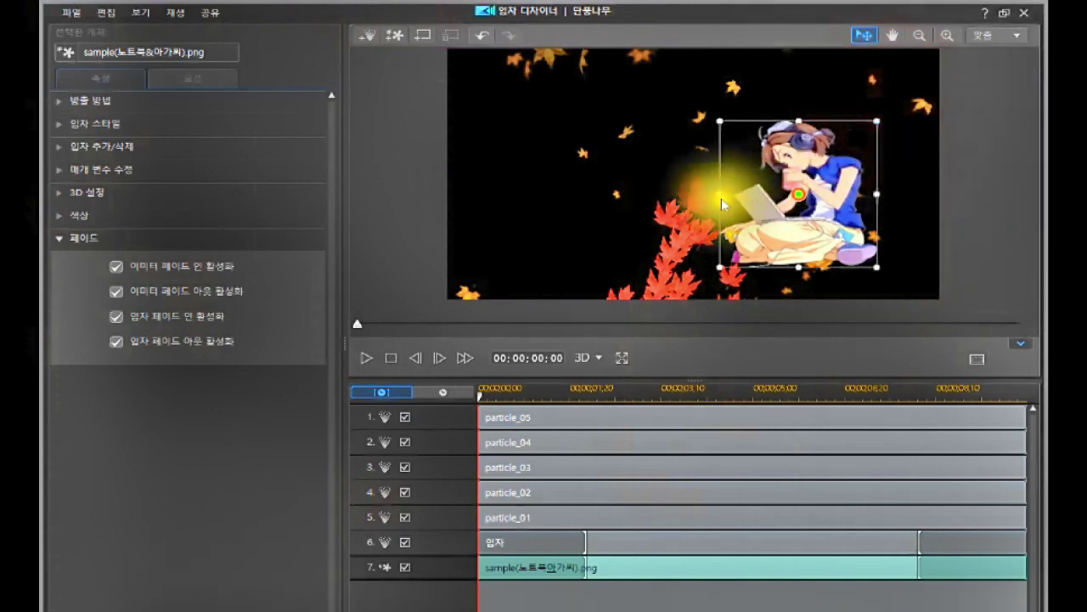
drag(717, 193, 764, 226)
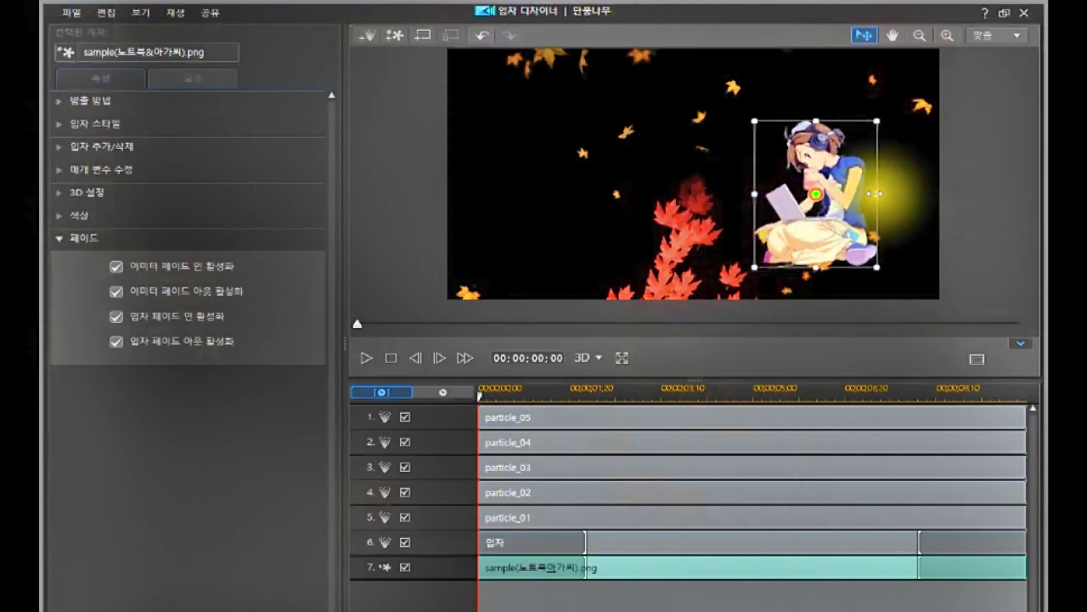
mouse_move(876, 193)
mouse_down()
mouse_move(934, 213)
mouse_move(903, 231)
mouse_move(878, 212)
mouse_up()
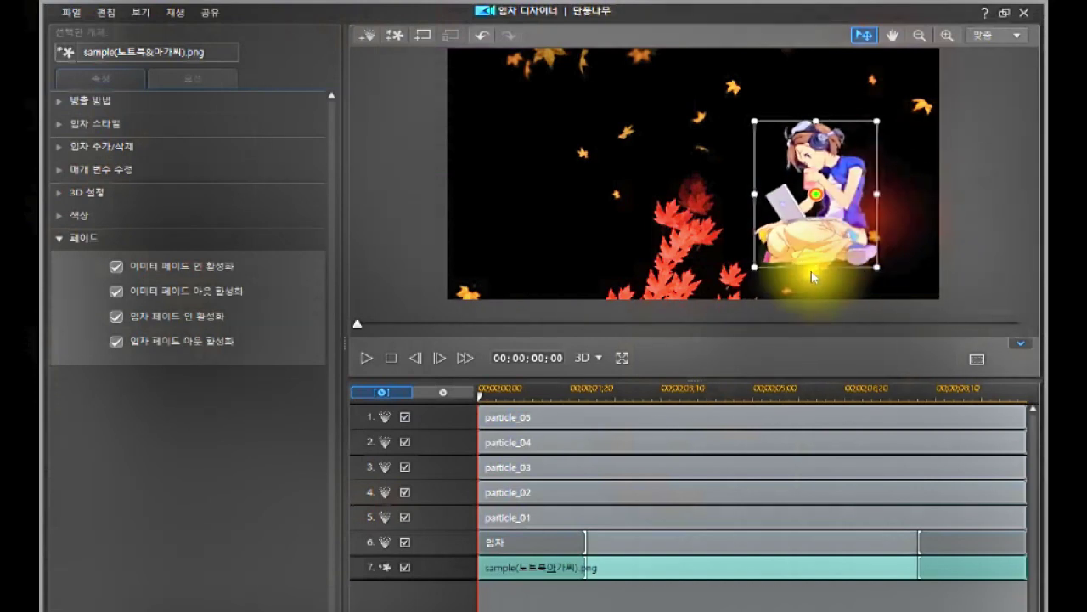
mouse_move(814, 269)
mouse_down()
mouse_move(818, 245)
mouse_move(817, 266)
mouse_up()
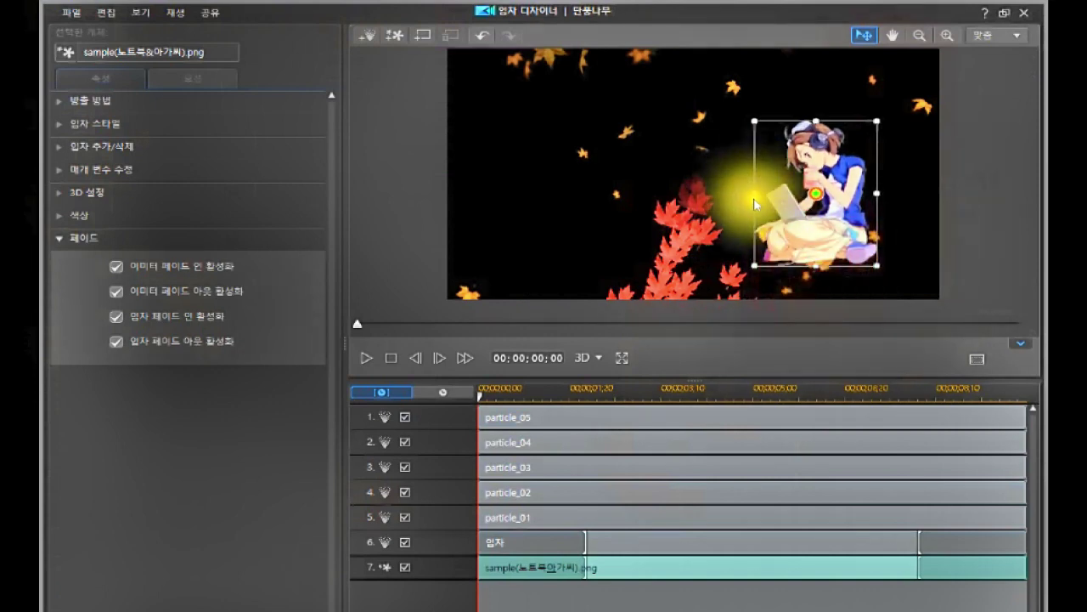
drag(755, 201, 741, 203)
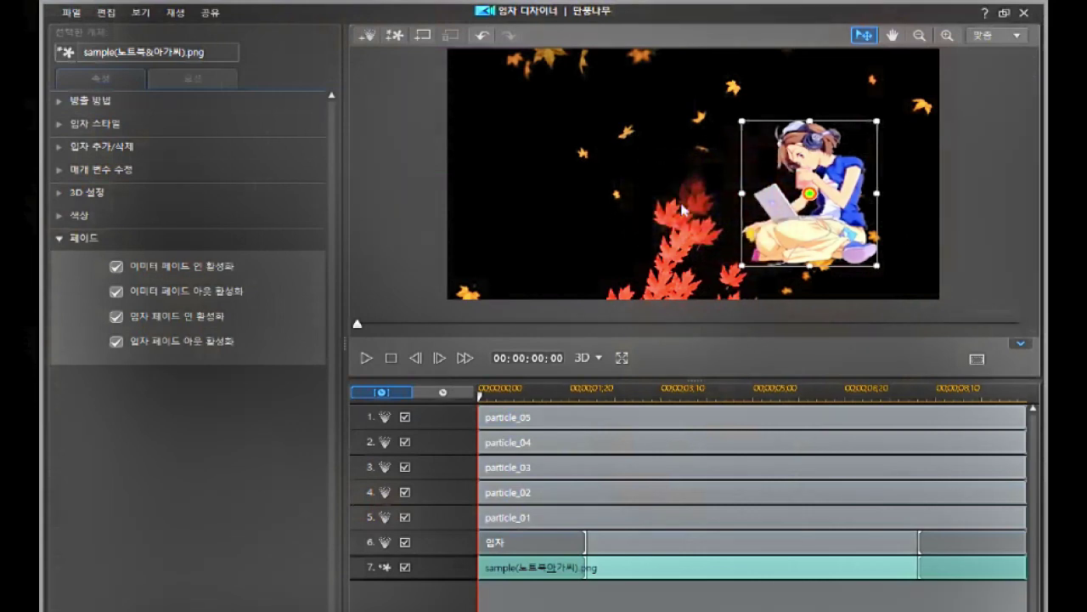
click(444, 563)
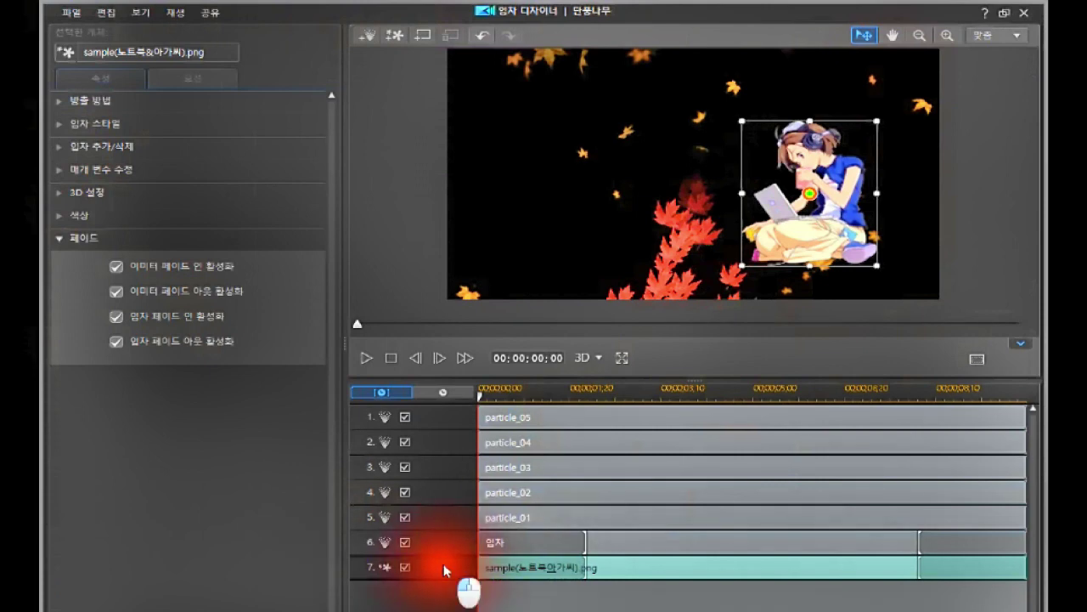
click(443, 568)
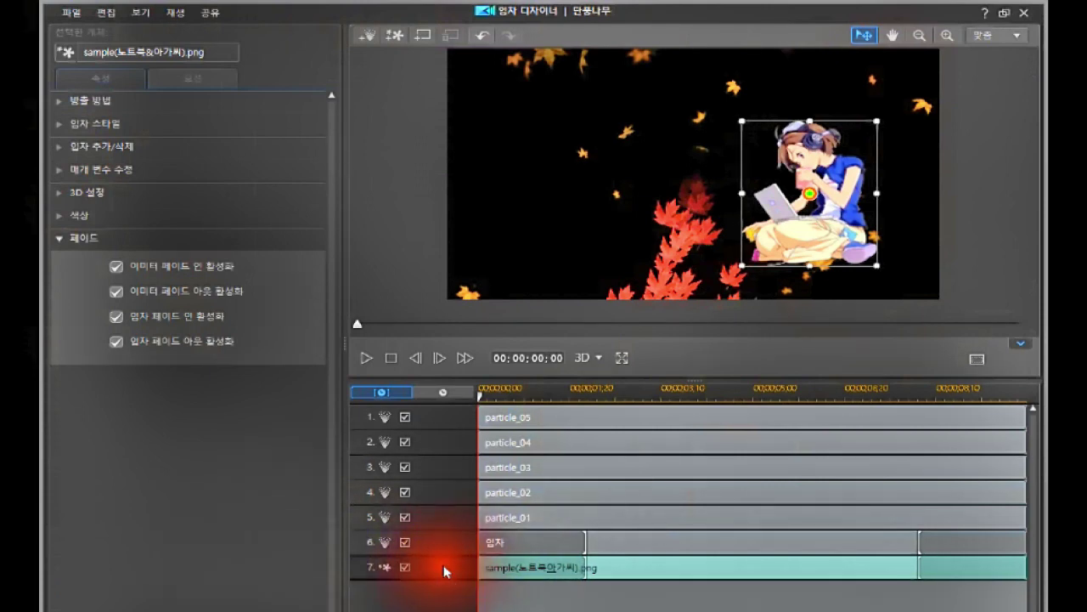
Step: Look through the default 16_9 background images offered for the particle effect, such as Painting_02.jpg, without adding one
click(419, 35)
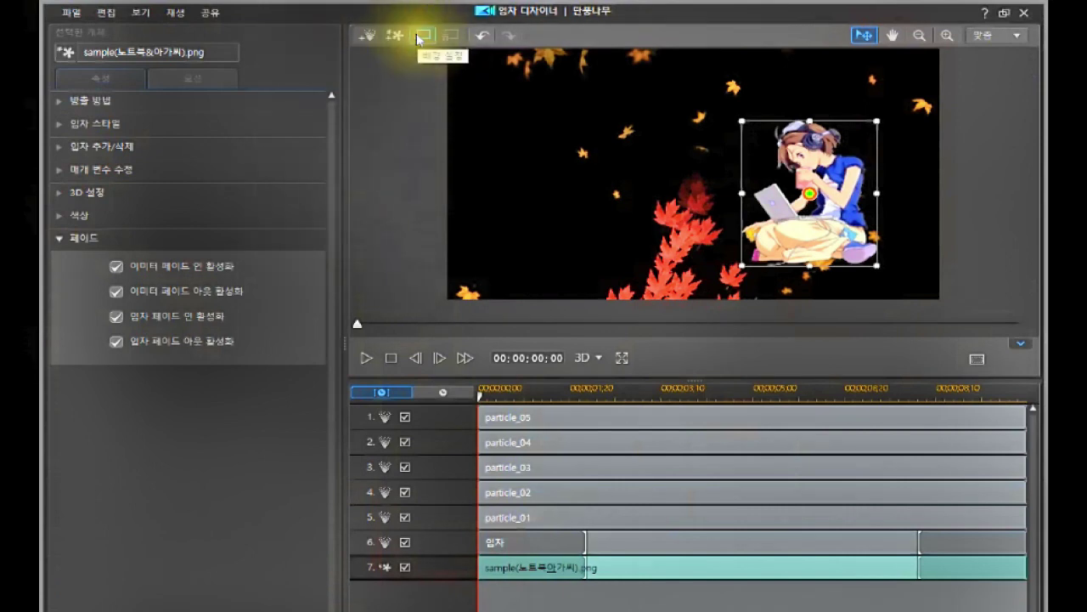
click(419, 36)
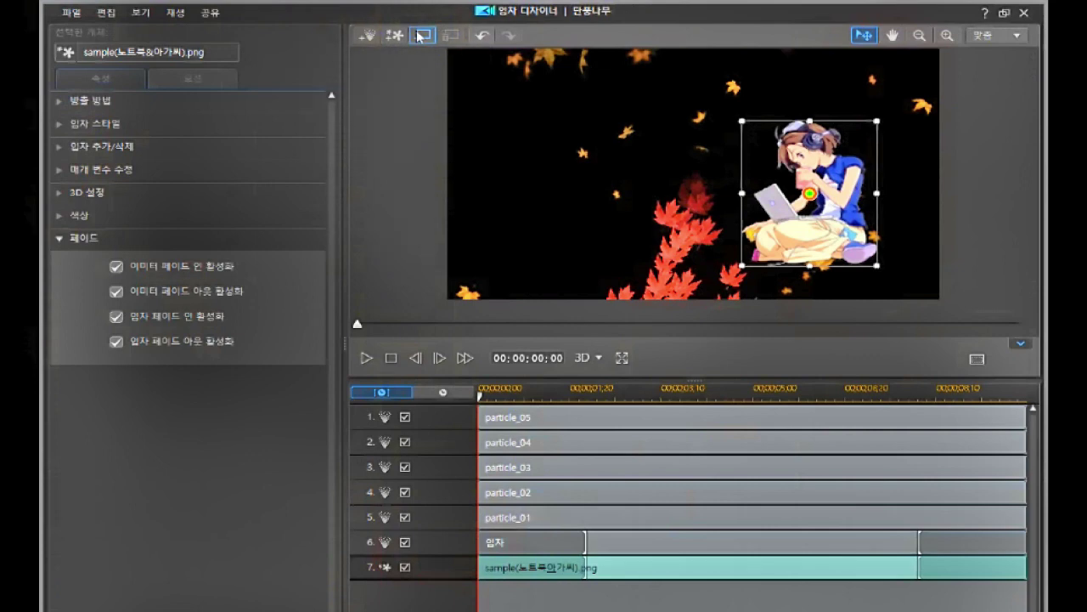
click(419, 36)
click(420, 36)
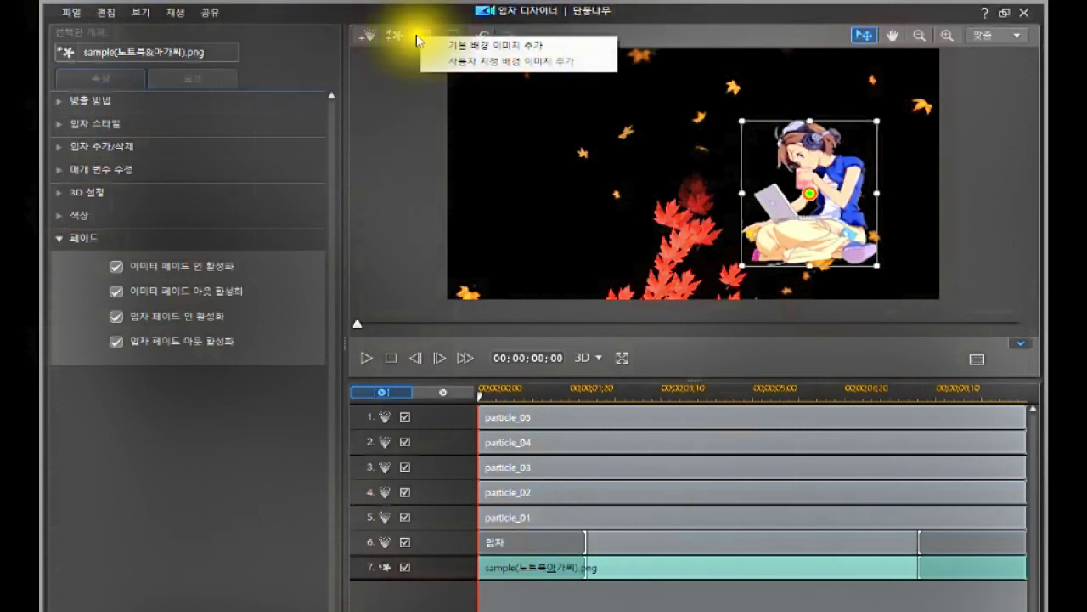
click(479, 52)
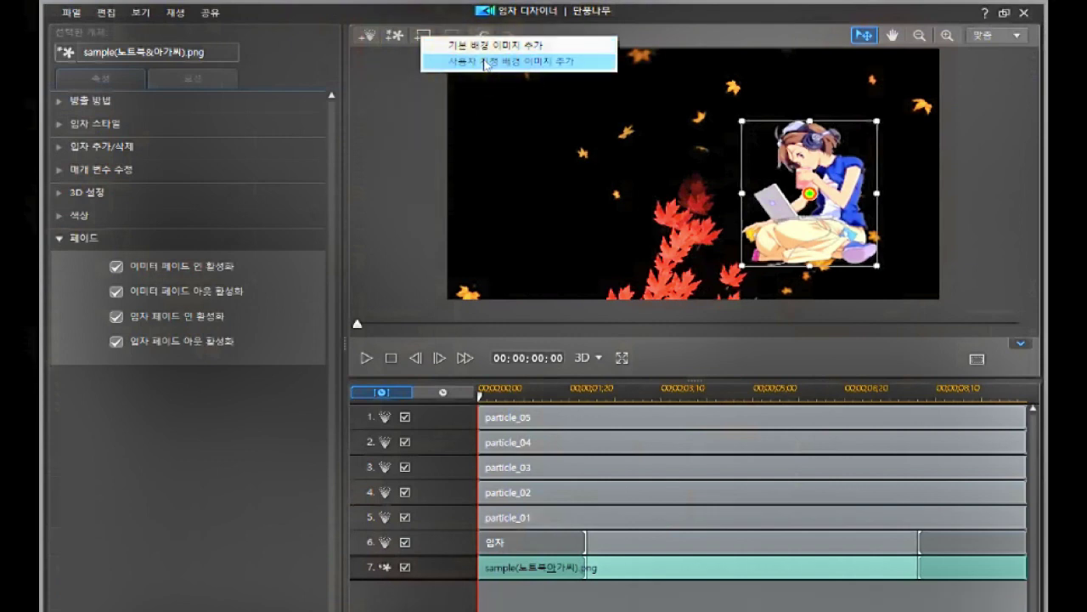
click(482, 45)
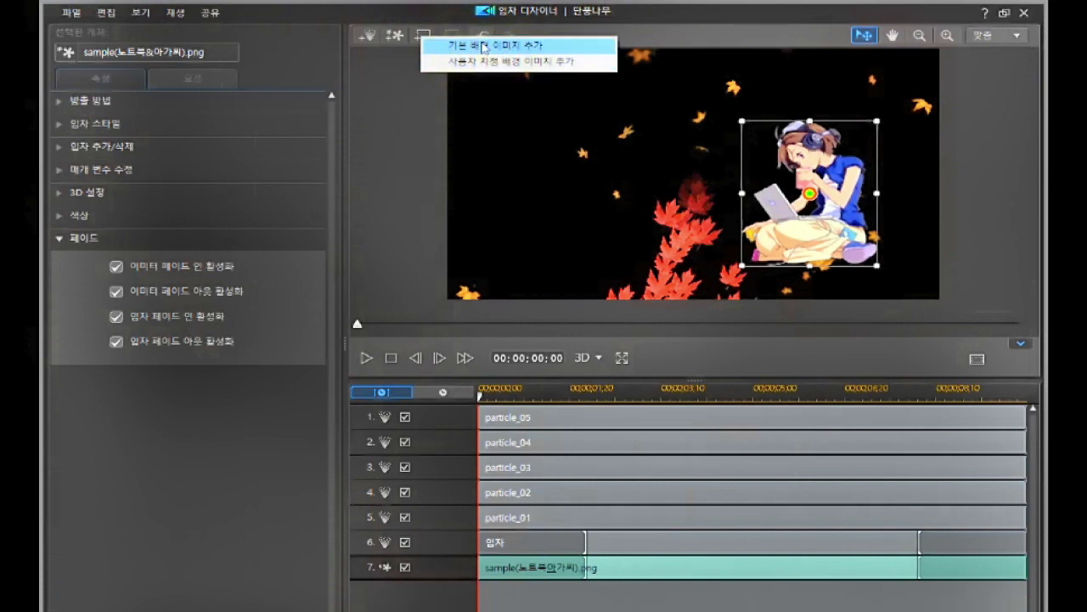
click(483, 47)
click(486, 45)
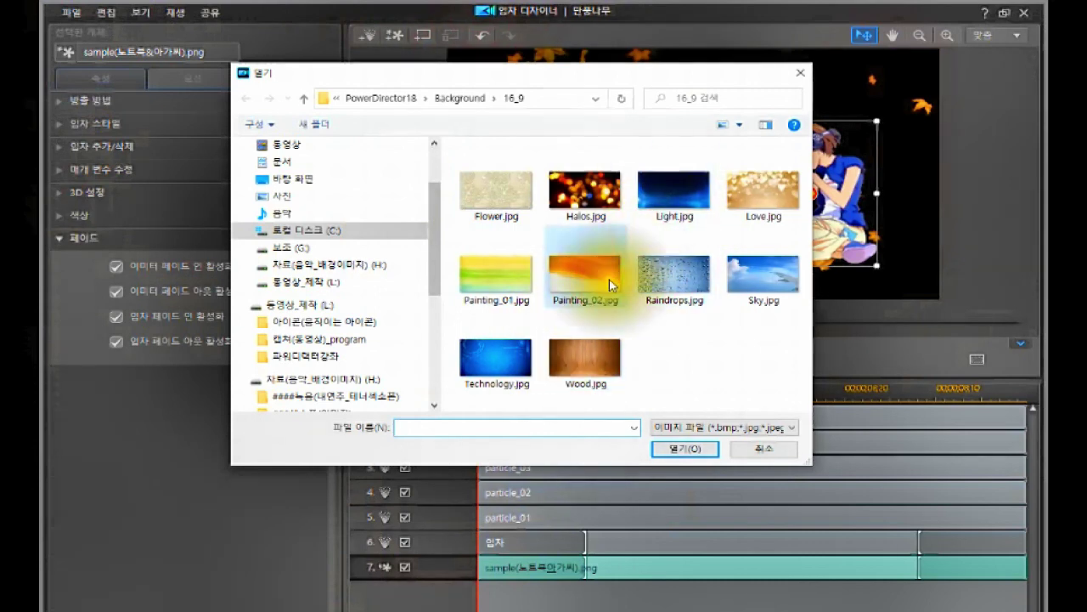
click(581, 276)
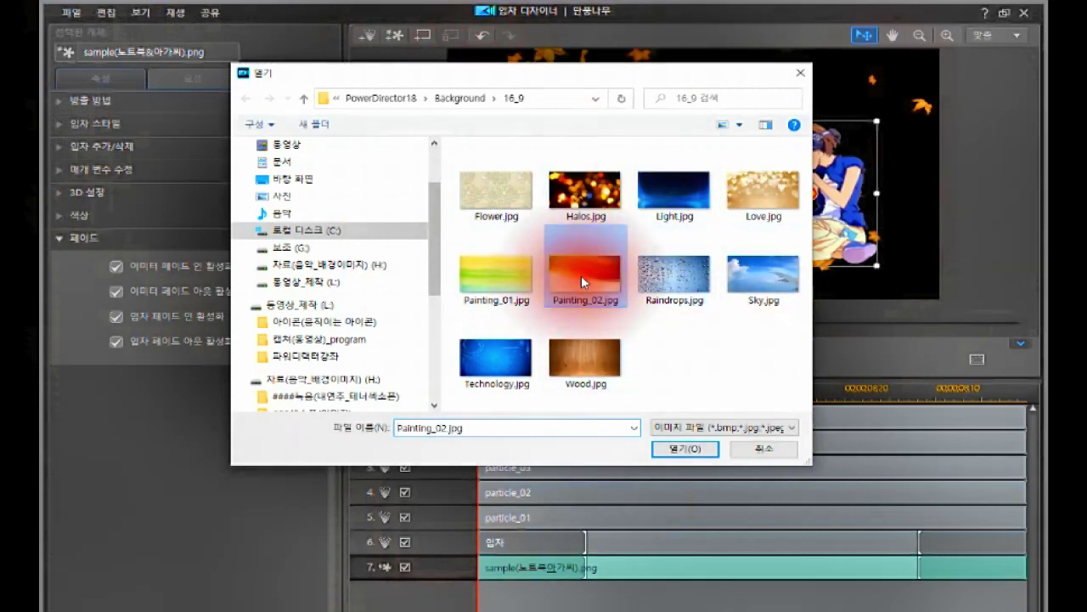
click(751, 454)
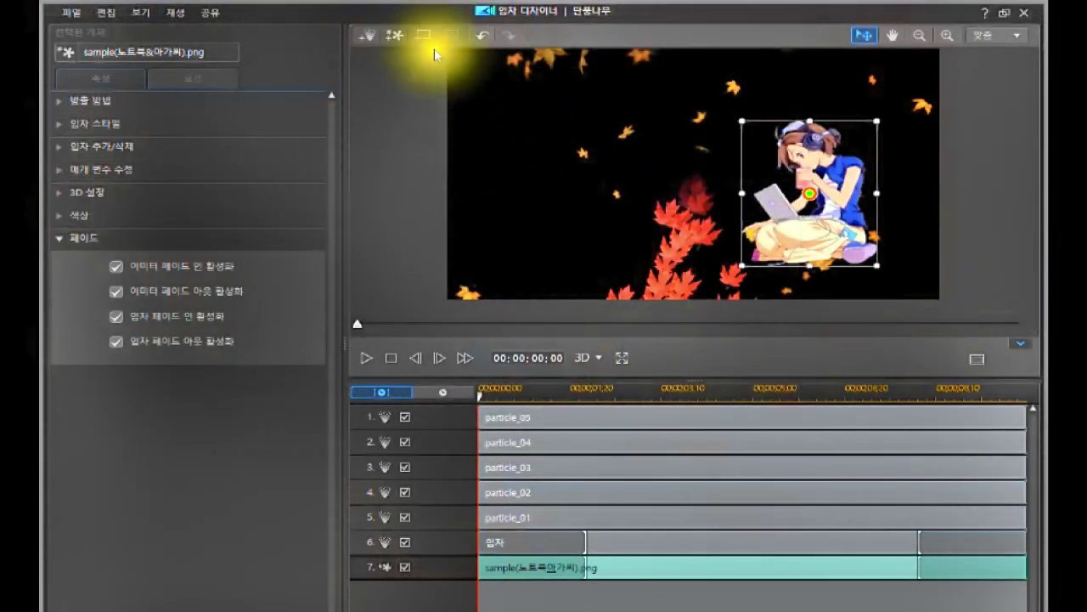
Step: Try 배경화면_Sample.png as a custom background fitted with the 자르기 (crop) option, and undo it
click(418, 30)
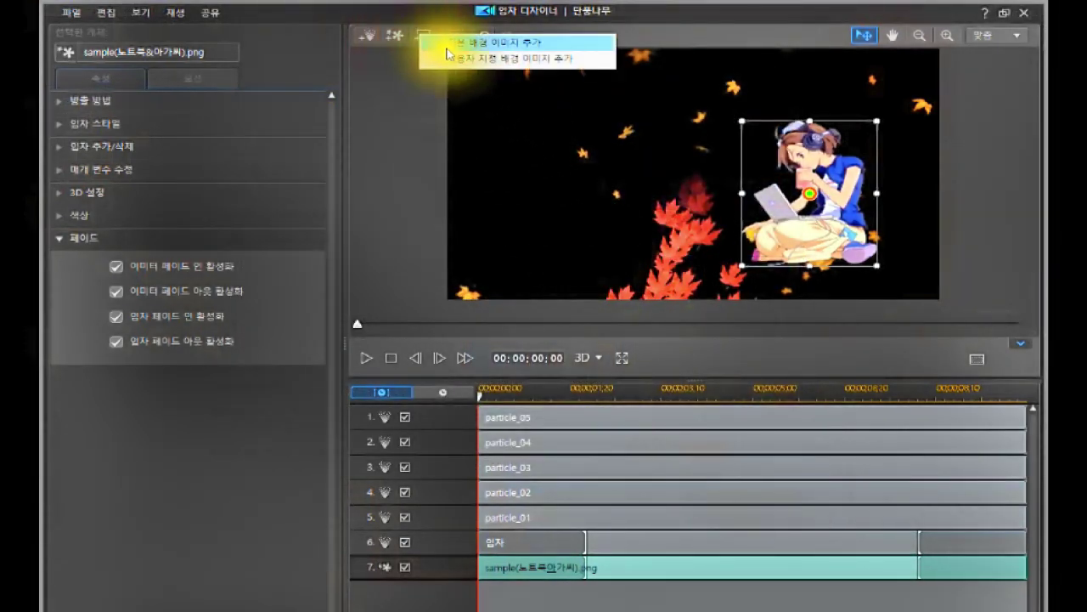
click(471, 58)
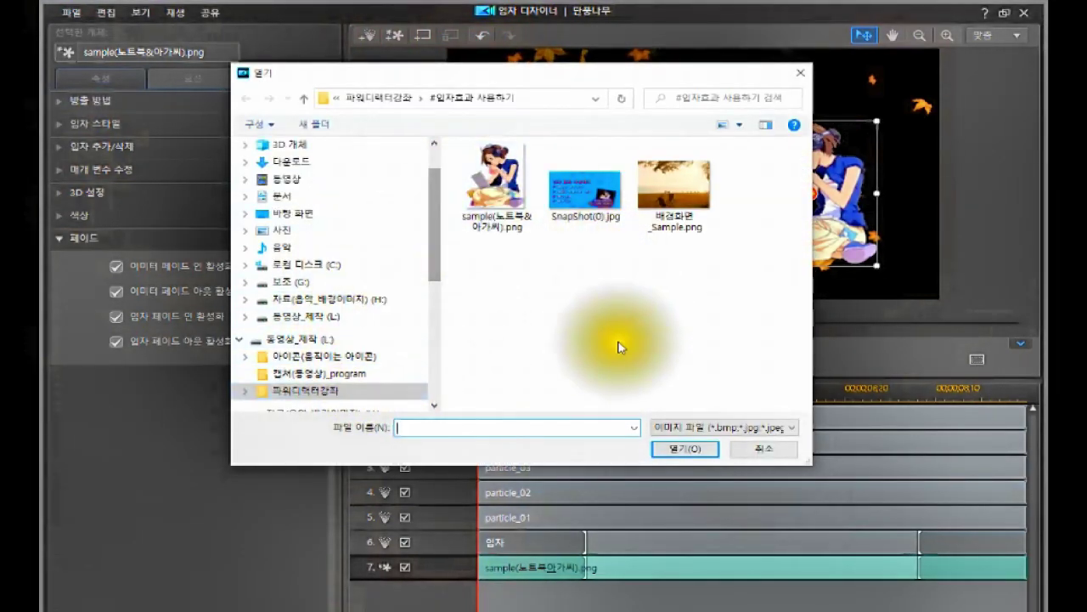
click(678, 180)
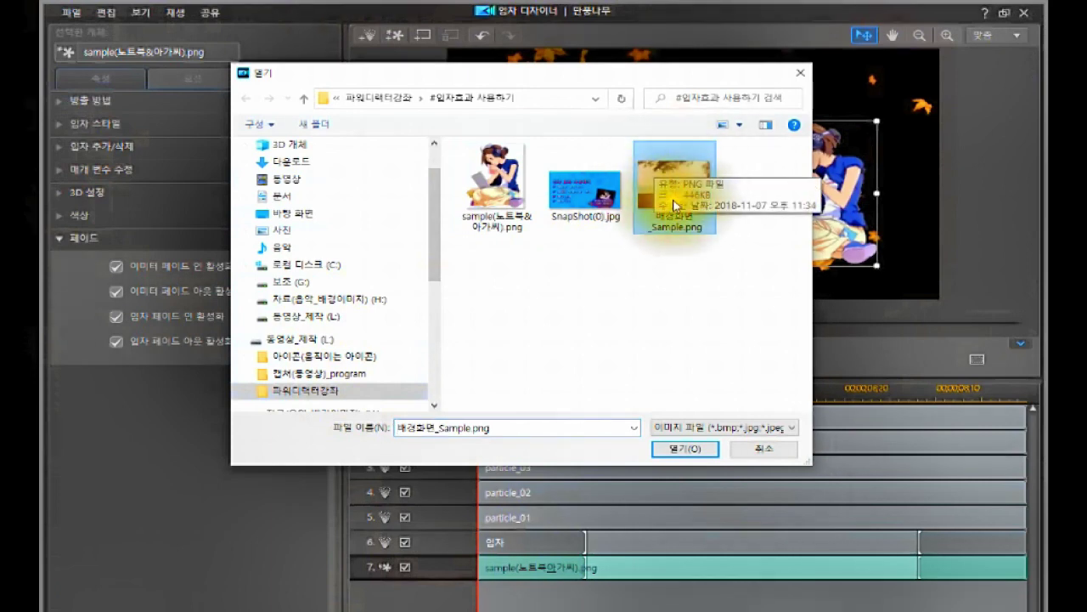
click(662, 174)
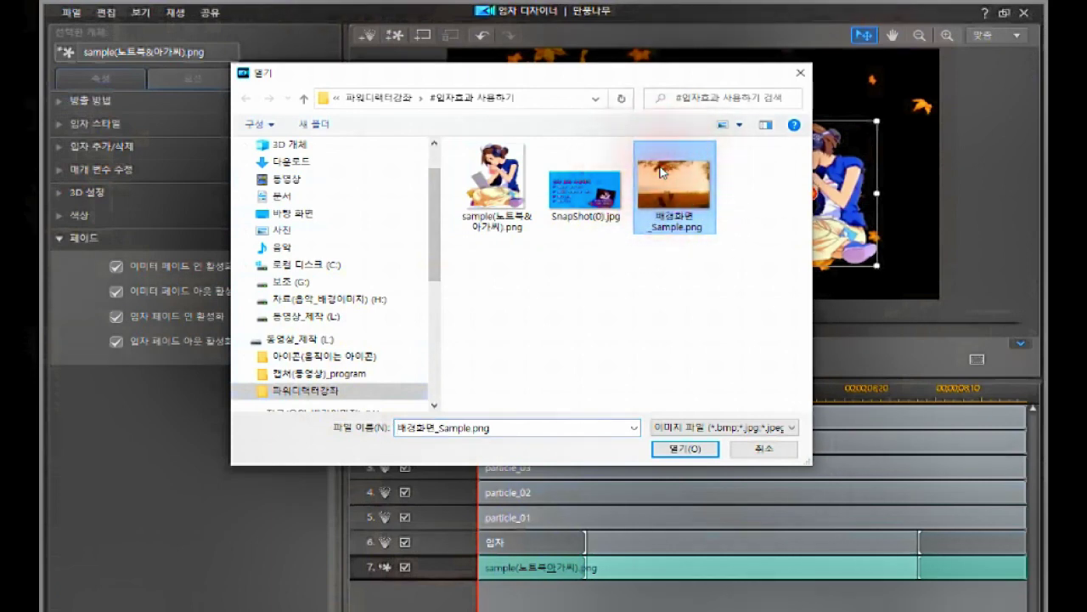
click(685, 448)
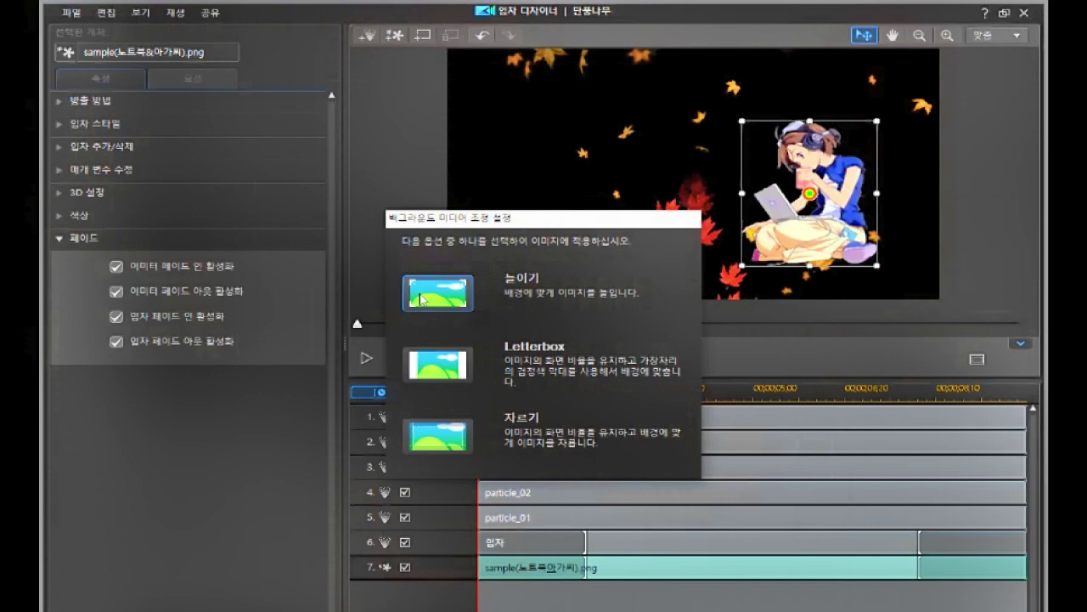
click(433, 368)
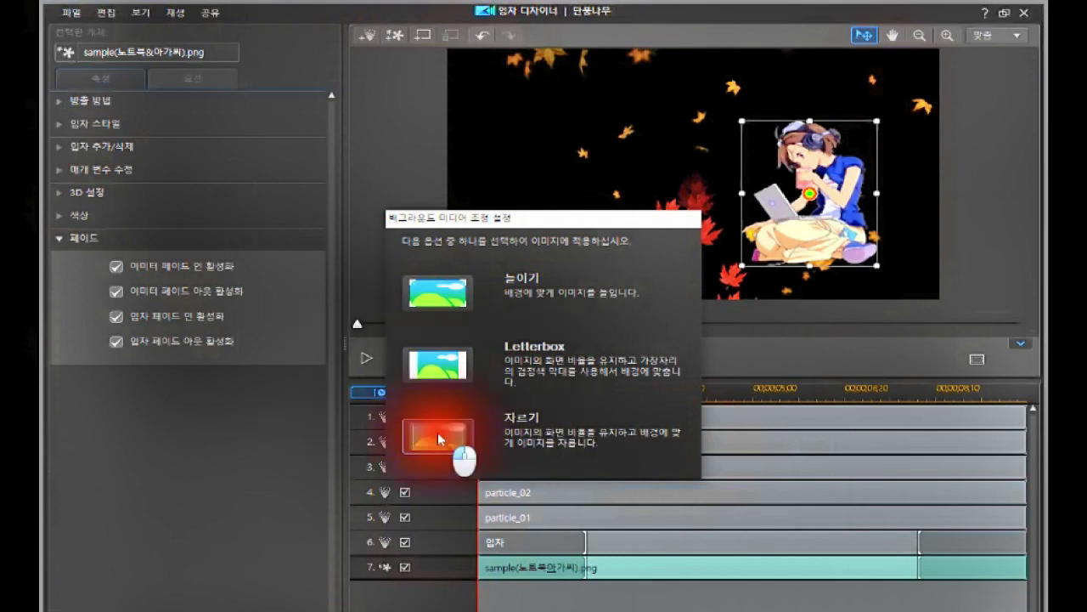
click(438, 433)
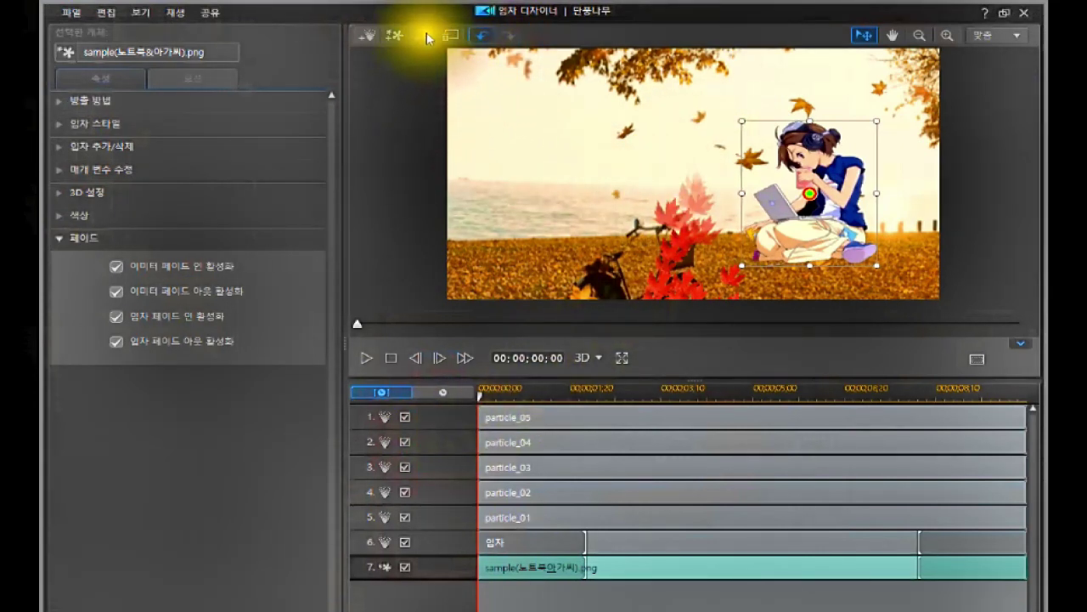
key(ctrl+z)
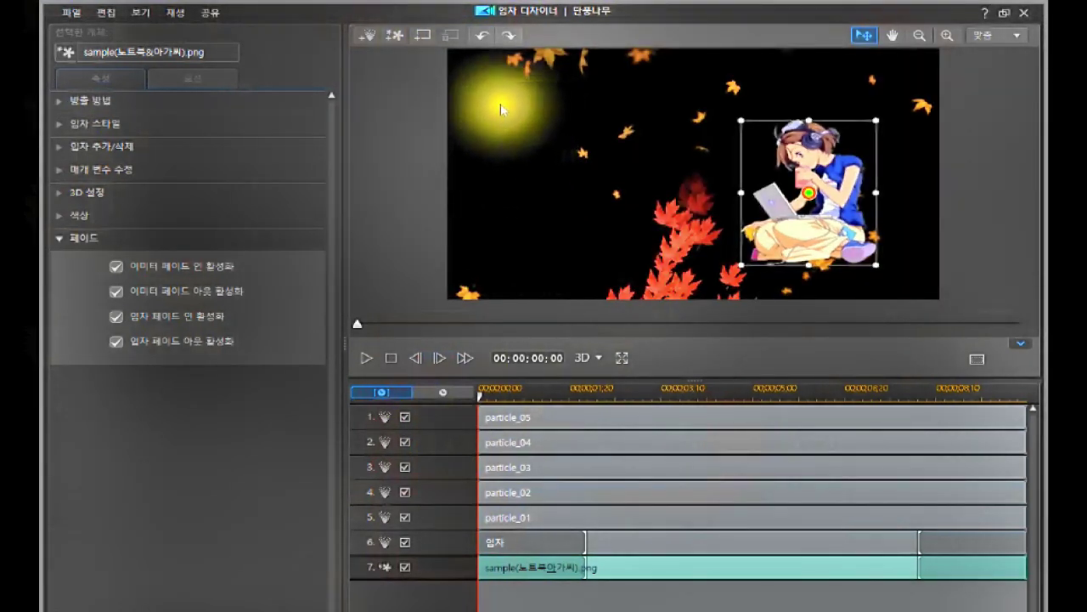
Step: Add 배경화면_Sample.png as the effect's custom background image, fitted with the 늘이기 (stretch) option
click(422, 36)
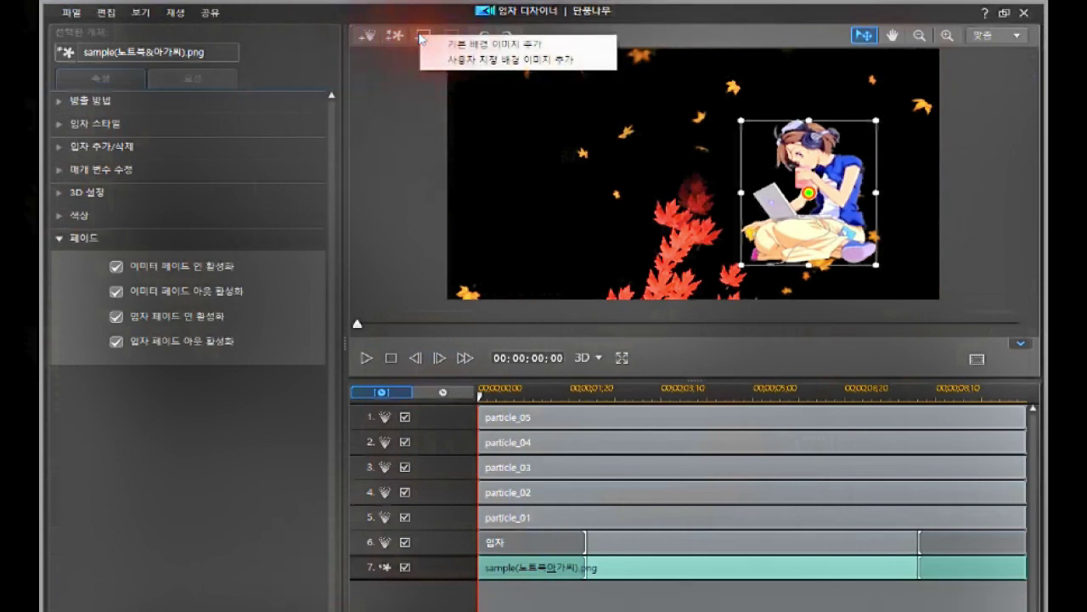
click(473, 57)
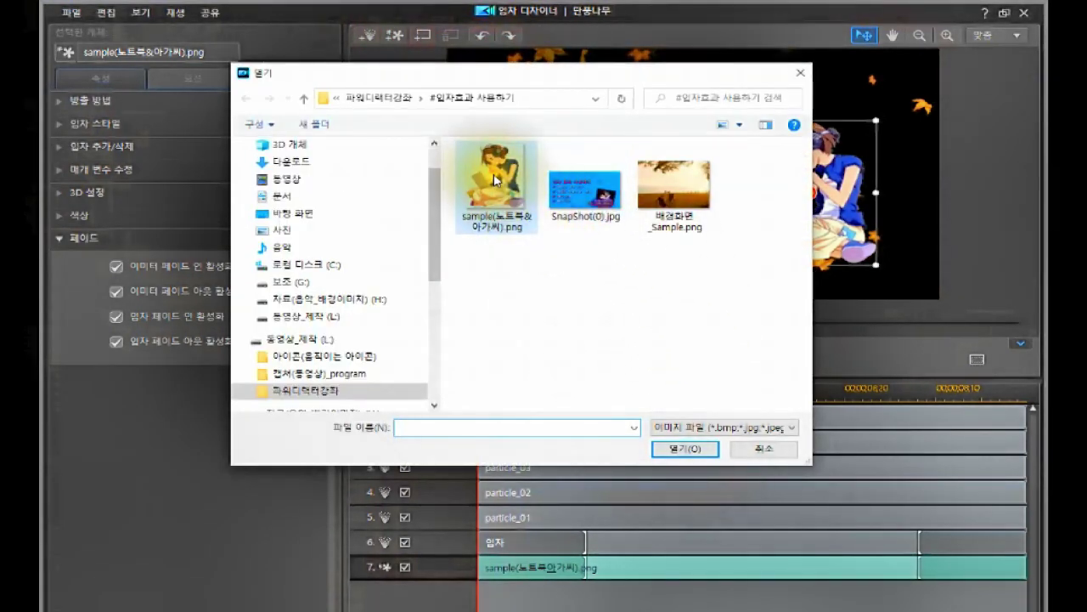
click(679, 201)
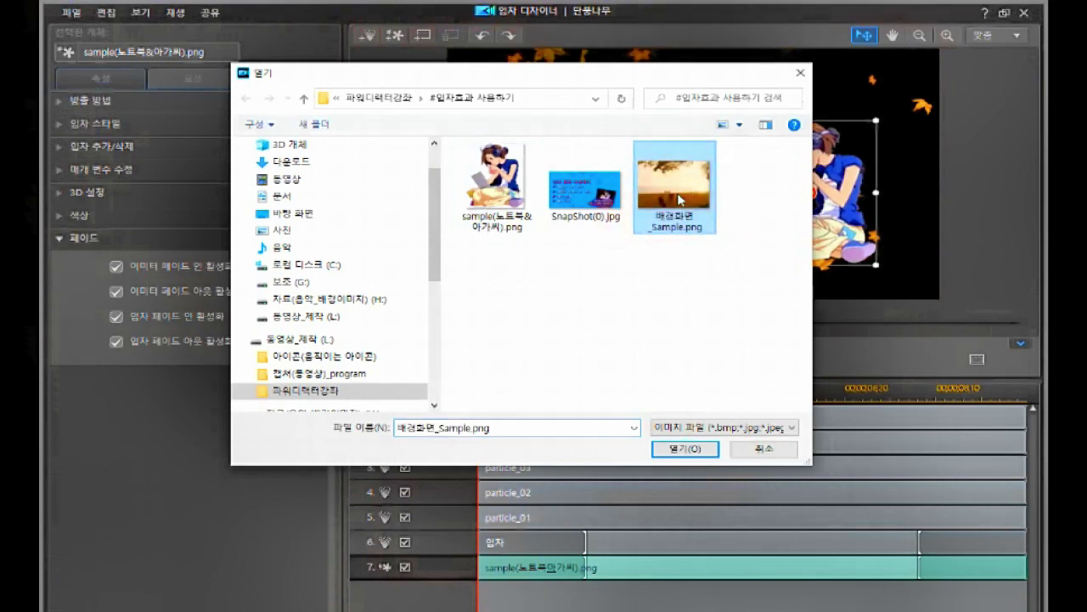
click(679, 445)
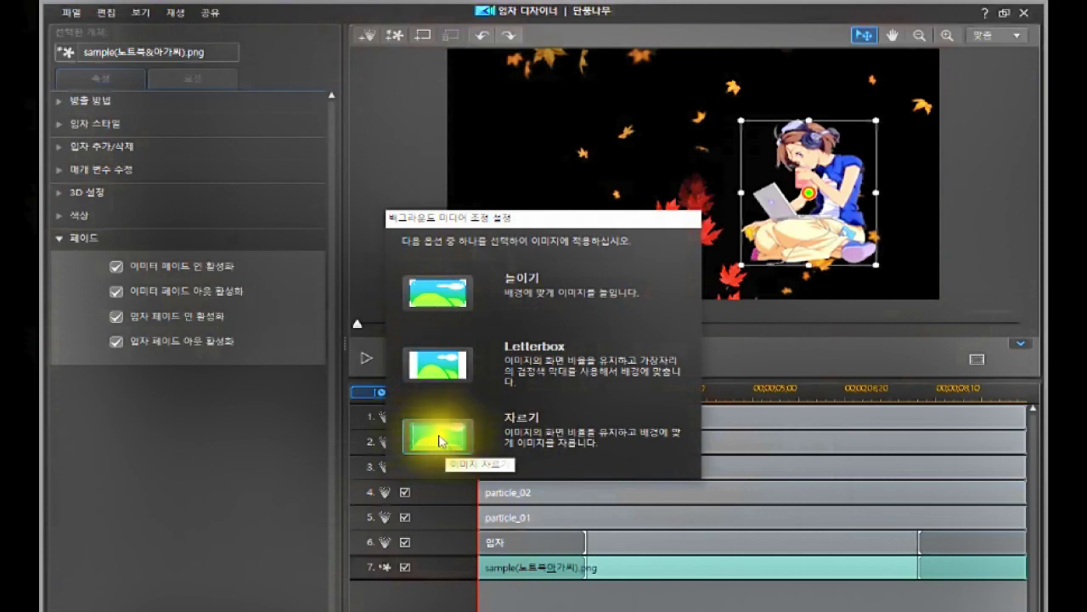
click(434, 294)
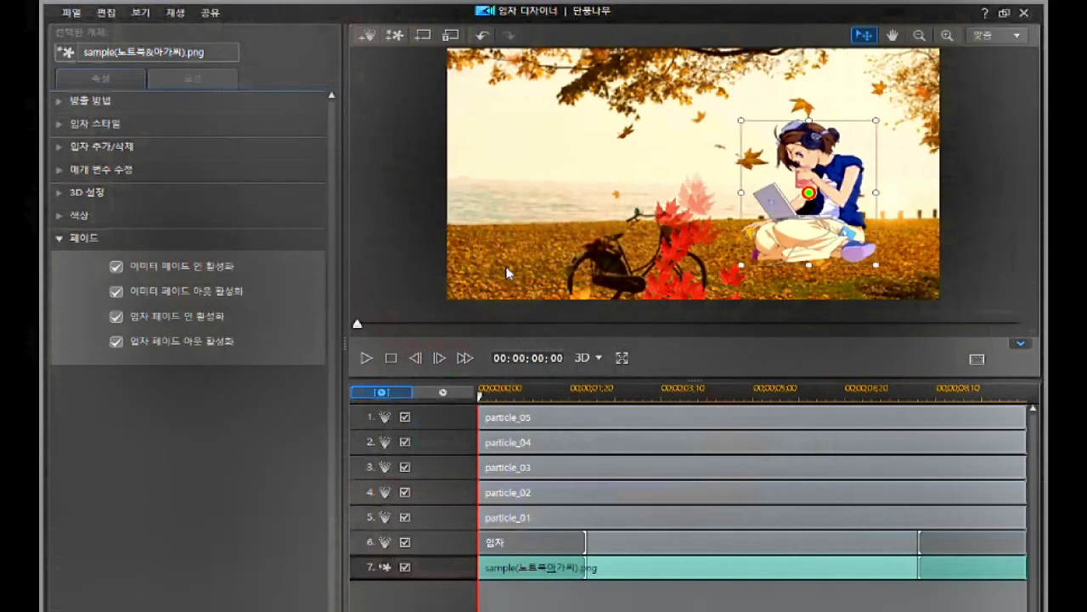
click(447, 39)
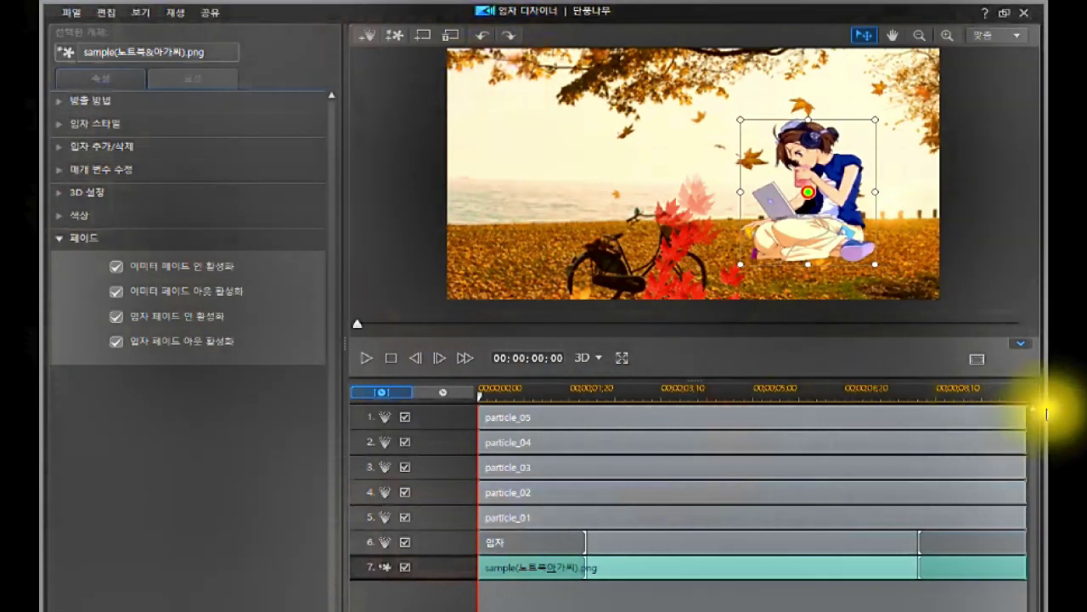
Step: Switch on the TV safe zone guide in the preview
click(974, 362)
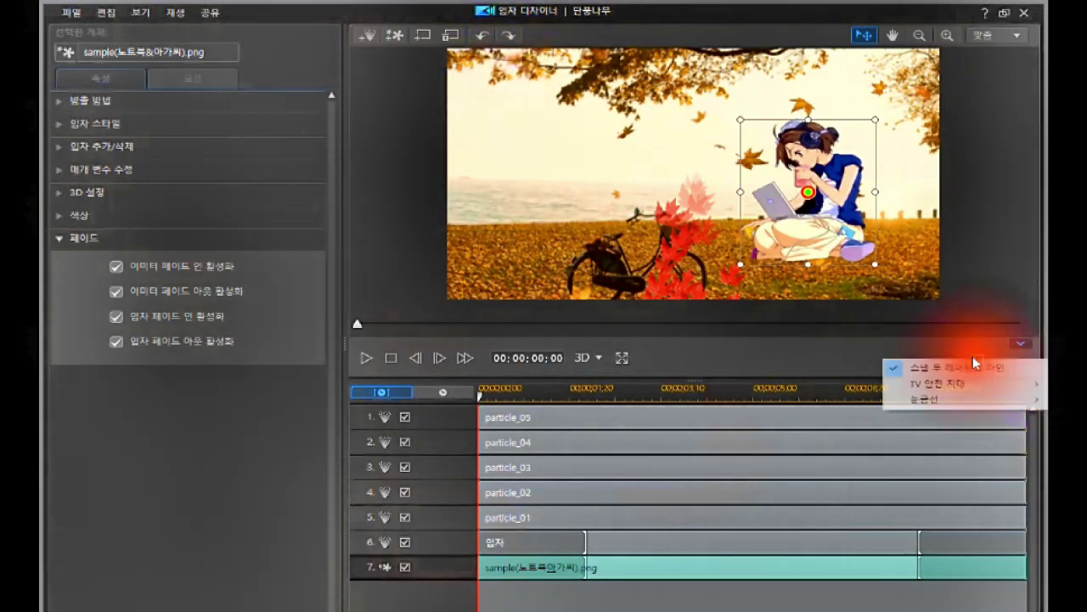
mouse_move(953, 383)
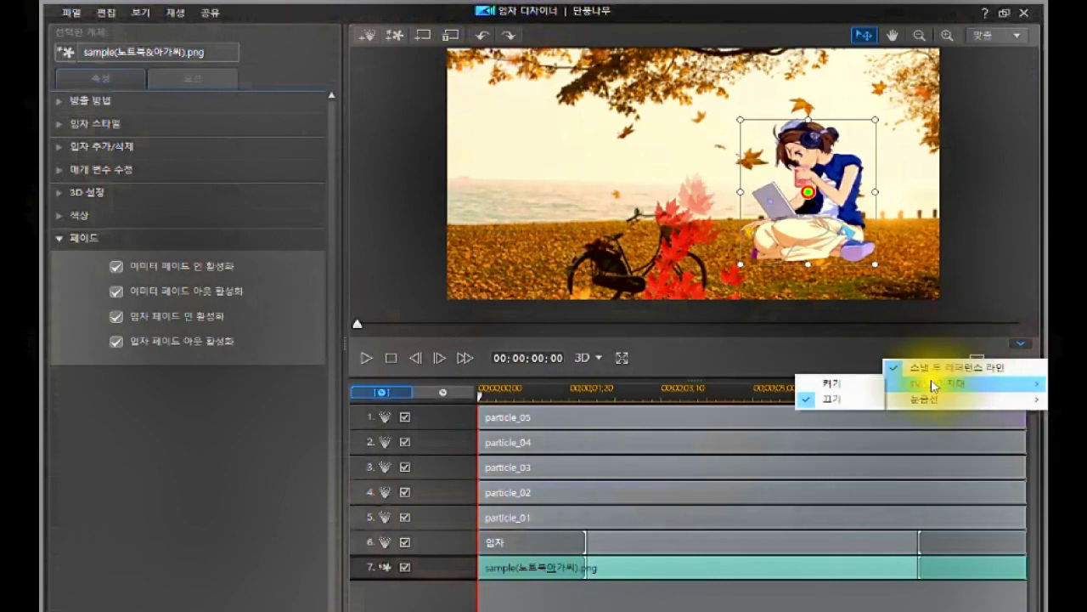
click(851, 383)
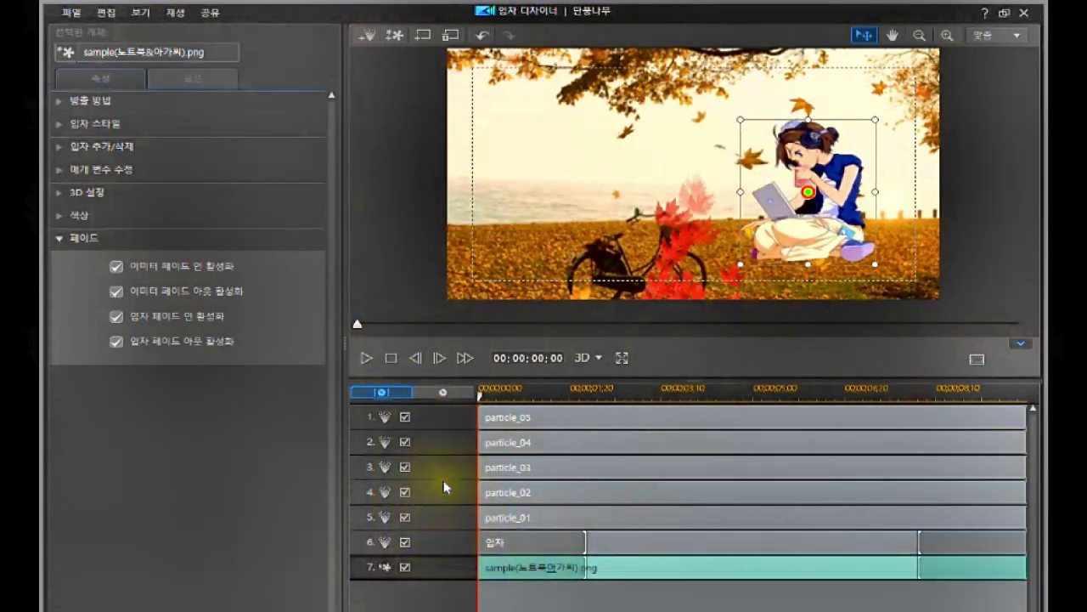
Step: Enable emitter fade-in (이미터 페이드 인) and emitter fade-out (이미터 페이드 아웃) for the particle_01 track
click(437, 417)
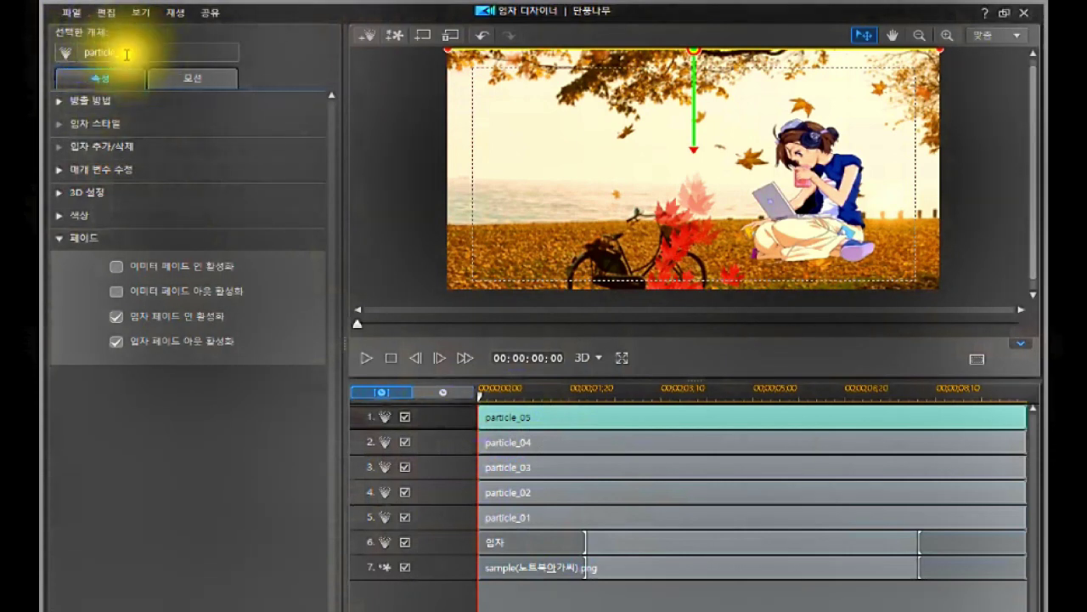
click(424, 513)
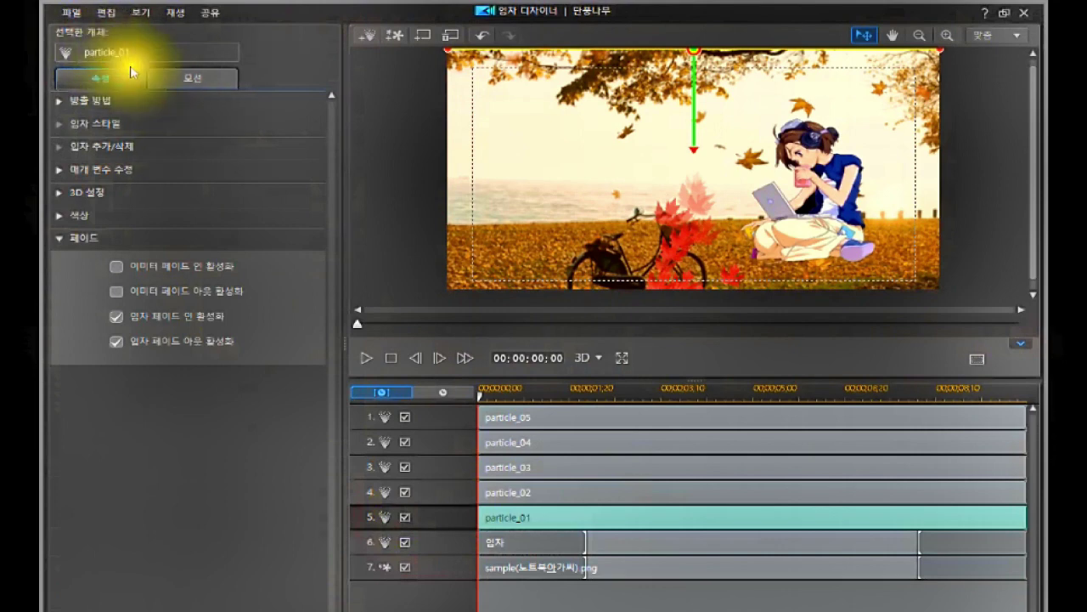
click(430, 516)
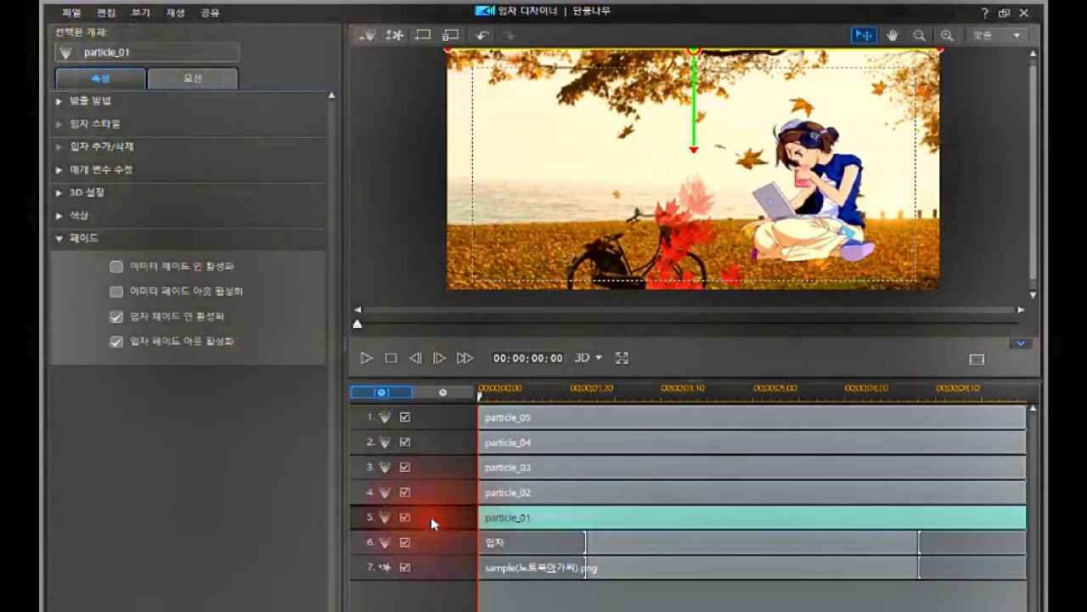
click(115, 82)
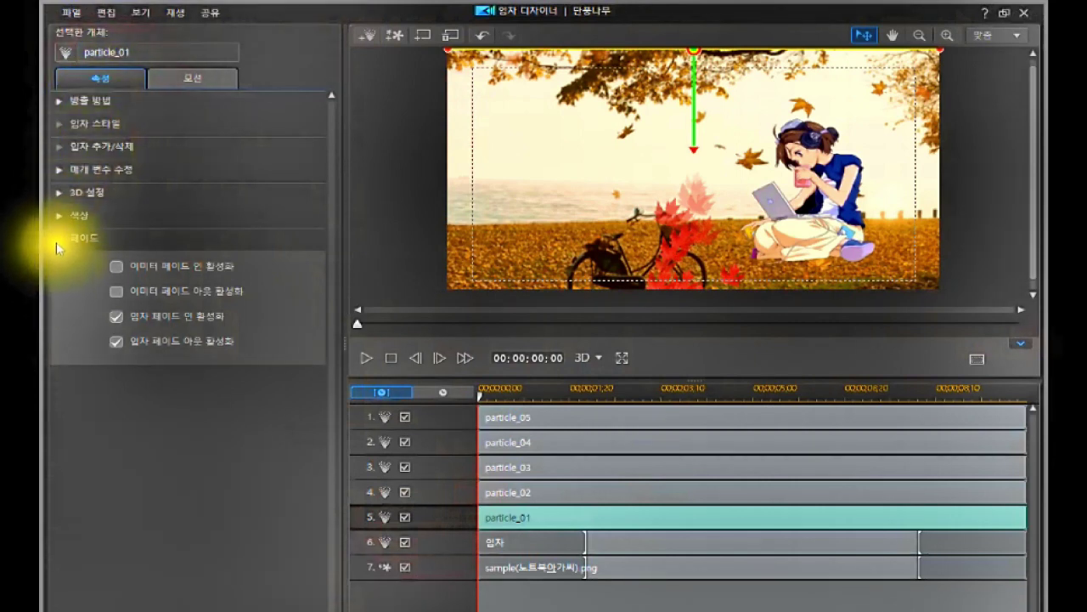
click(116, 265)
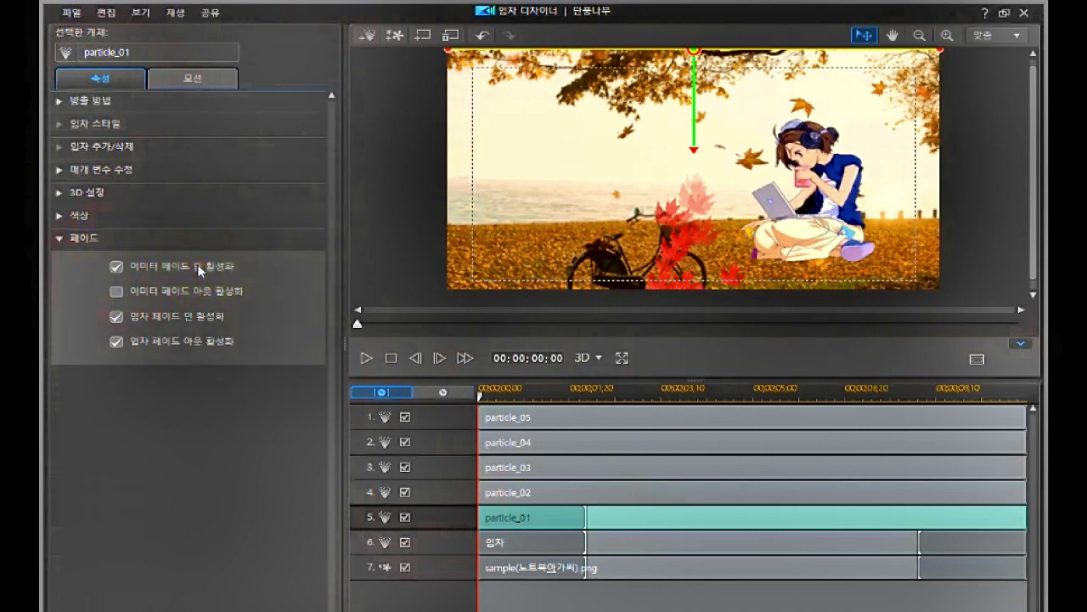
click(115, 269)
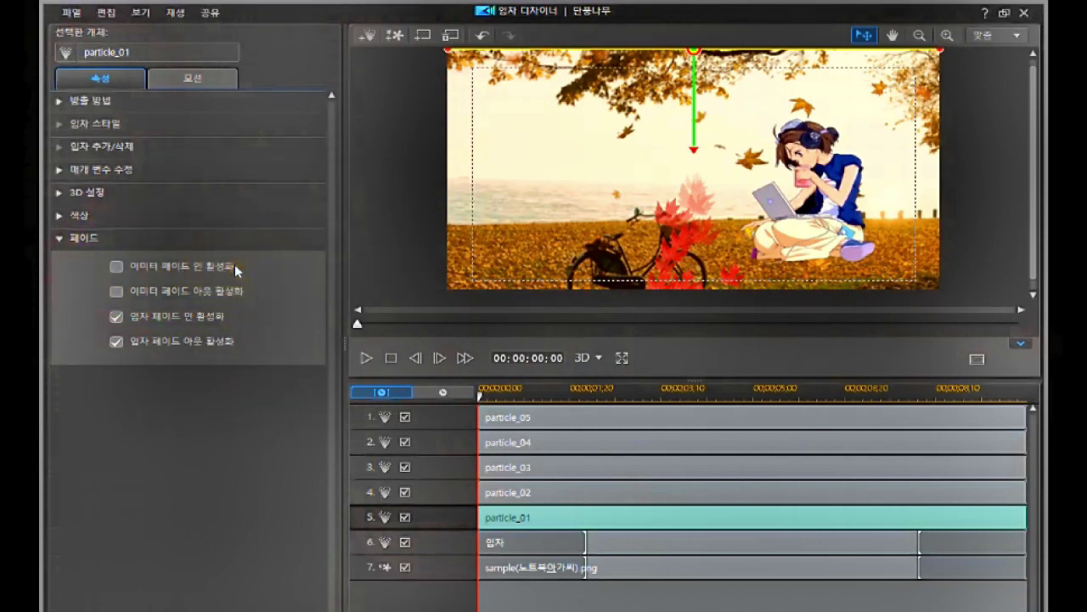
click(120, 266)
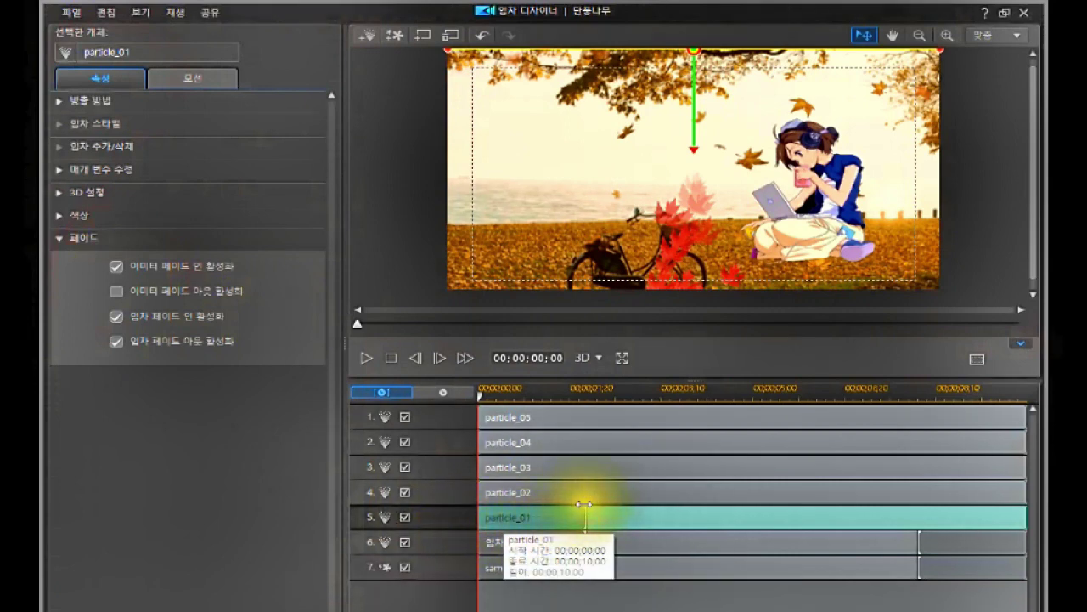
click(952, 518)
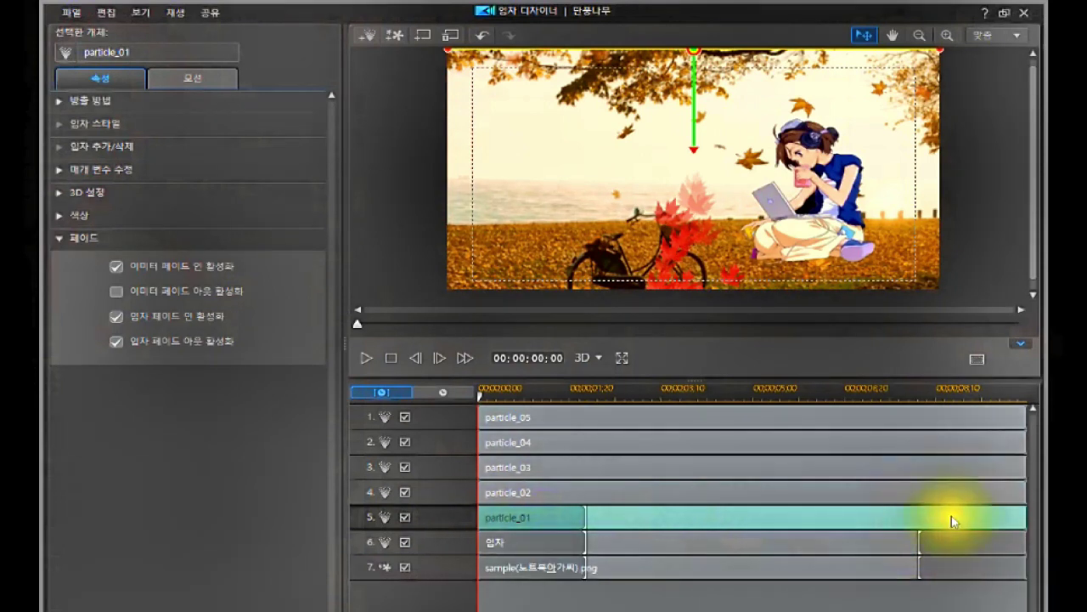
click(117, 290)
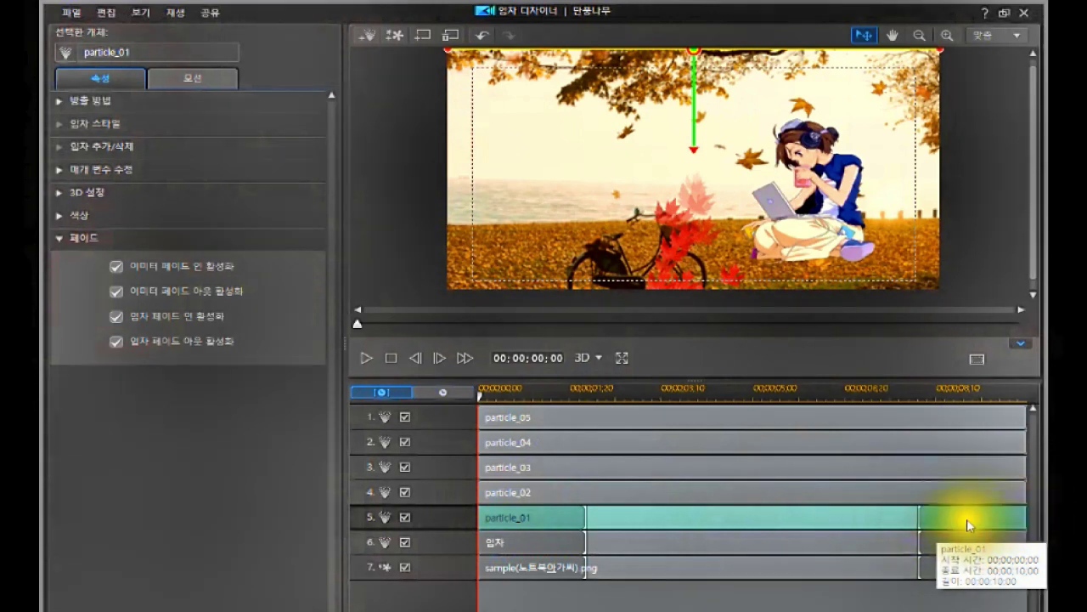
Step: Turn particle_01's emitter fade-in and fade-out off and back on to compare the fade markers on its track
click(116, 266)
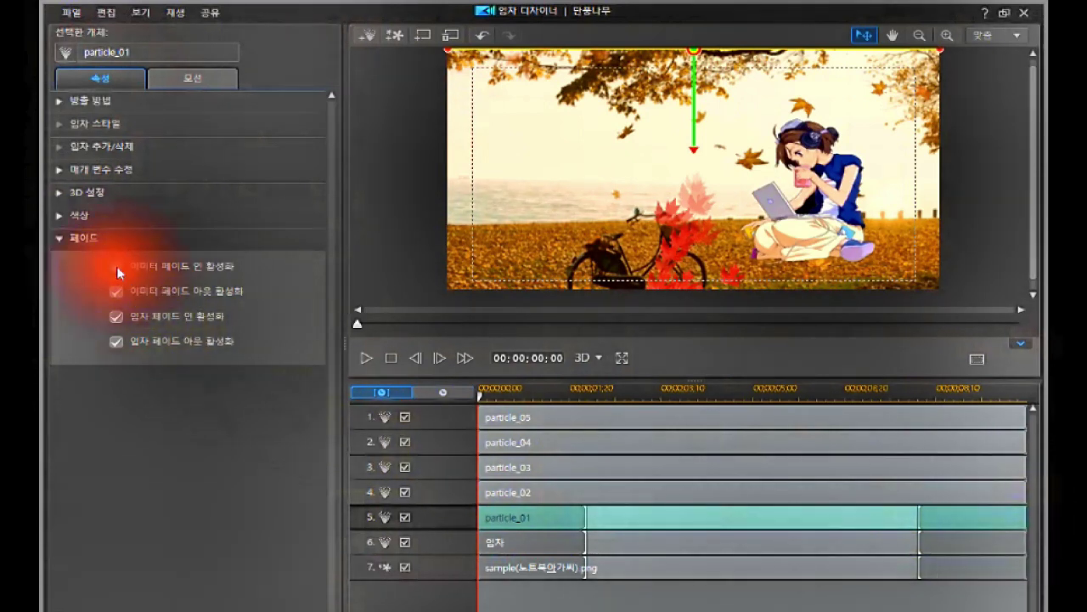
click(117, 291)
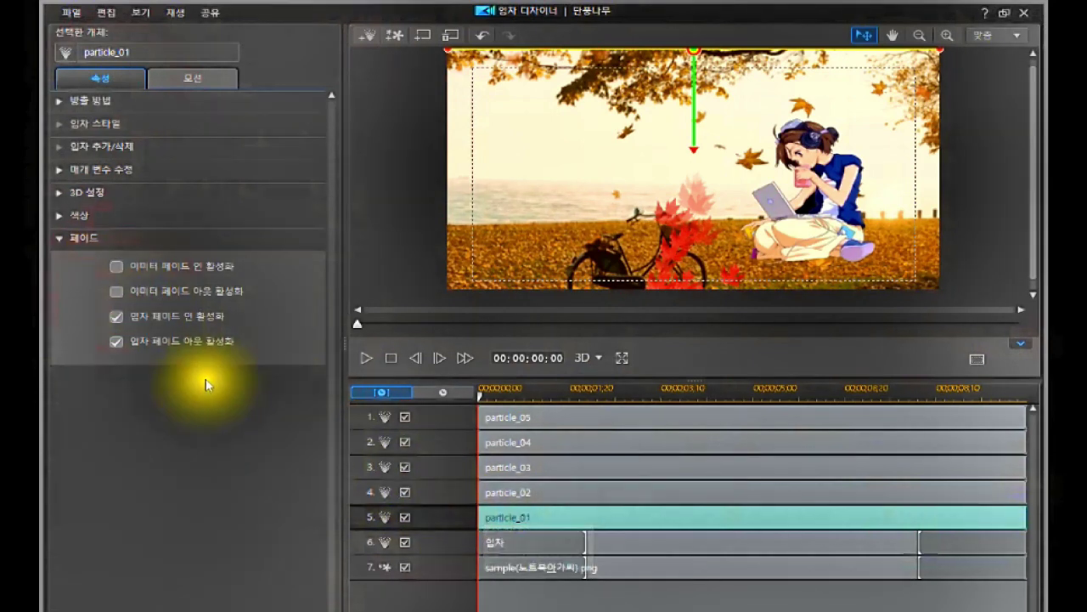
click(116, 267)
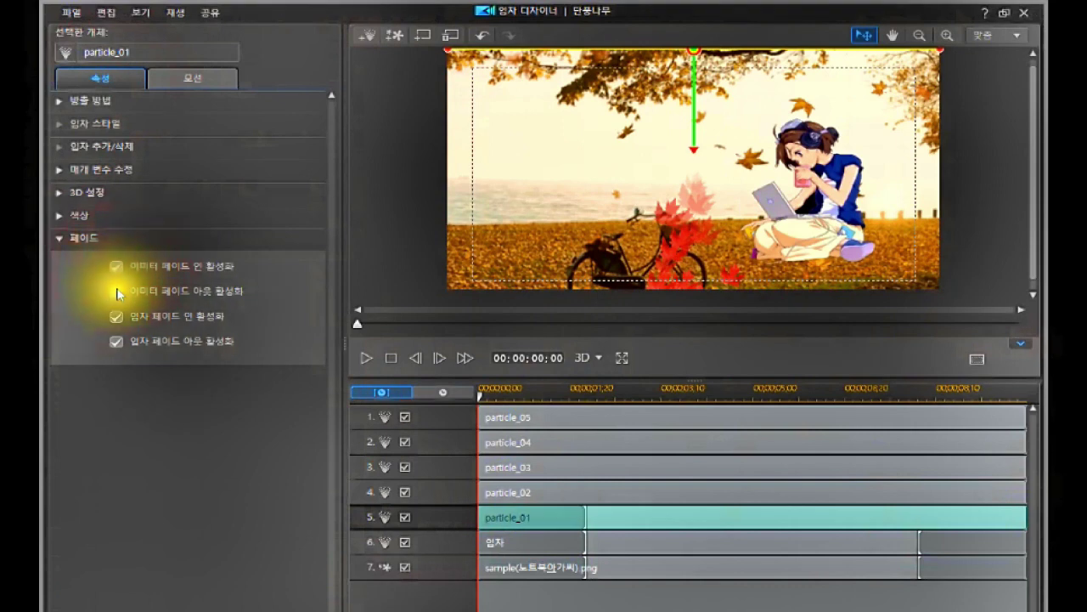
click(117, 291)
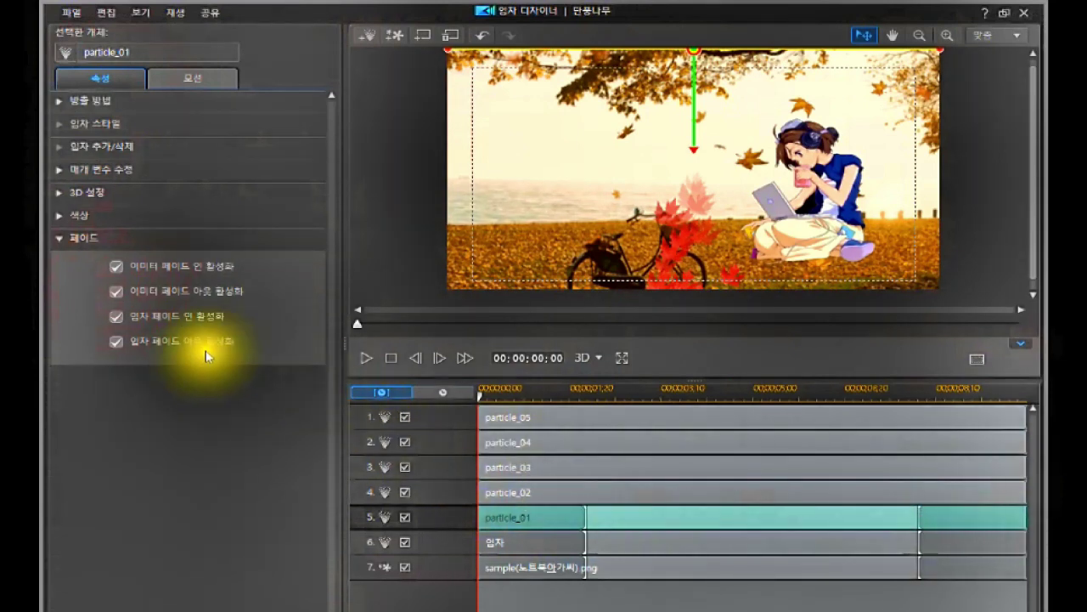
Step: Turn particle_01's particle fade-in (입자 페이드 인) and particle fade-out (입자 페이드 아웃) off and back on
click(117, 318)
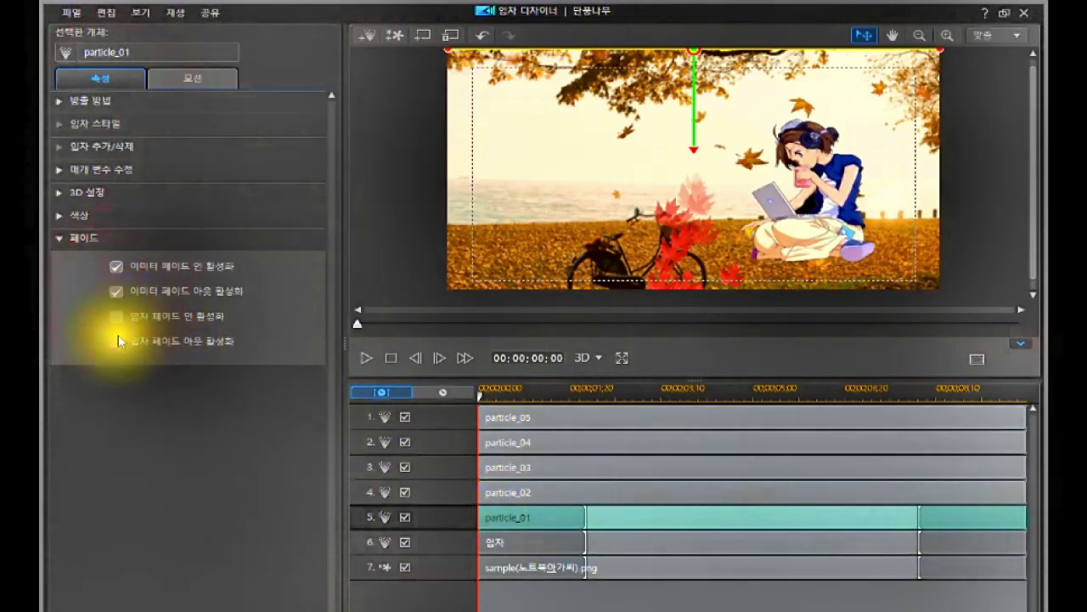
click(111, 345)
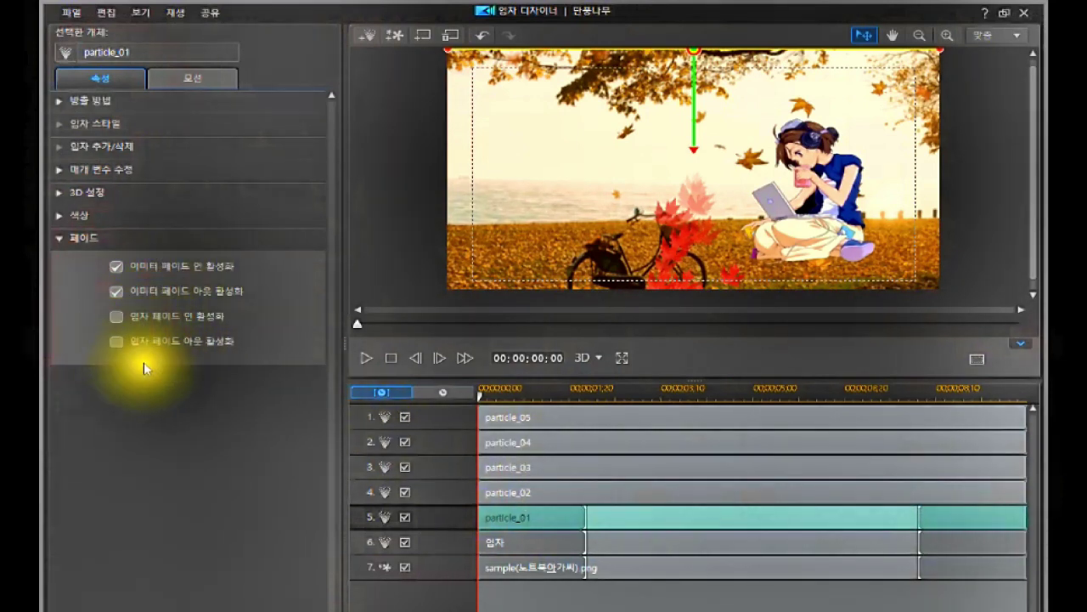
click(118, 318)
click(120, 316)
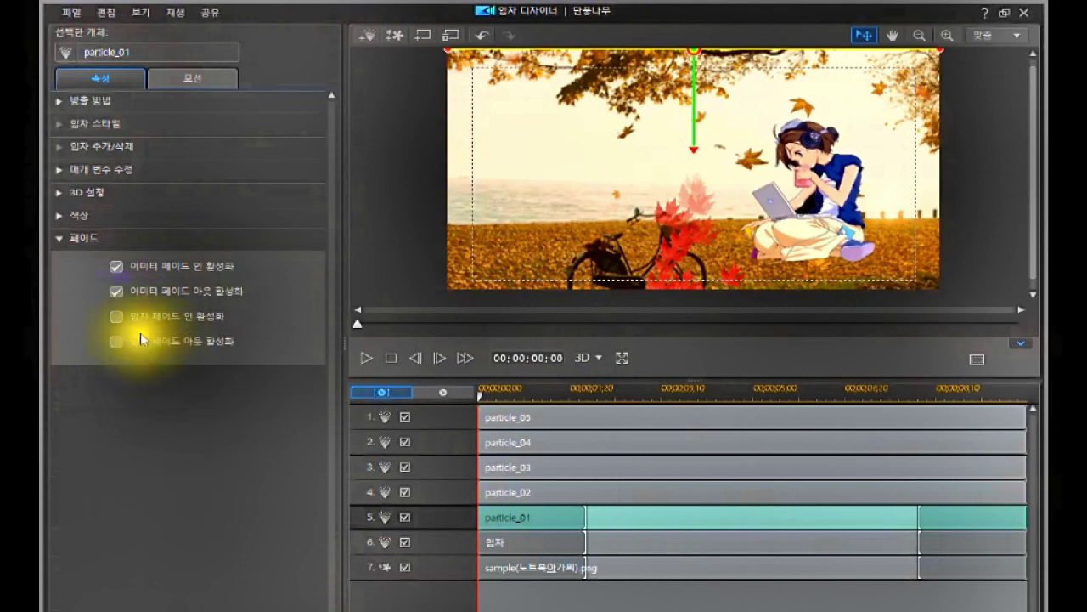
click(117, 316)
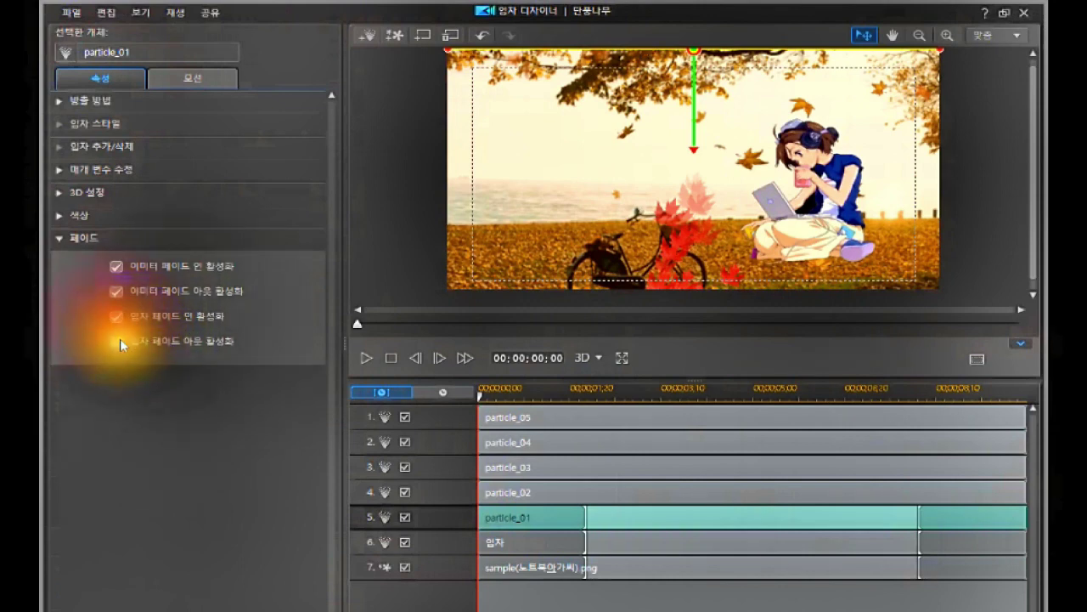
click(112, 342)
click(112, 341)
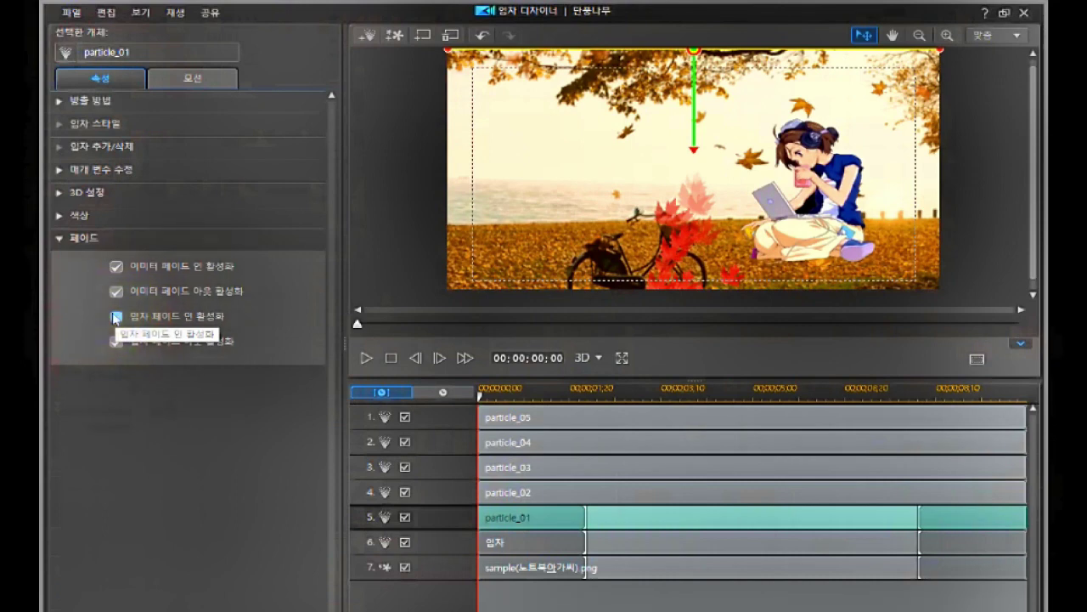
Step: Toggle particle_01's particle fade-in (입자 페이드 인) and particle fade-out (입자 페이드 아웃) once more, leaving both enabled
click(114, 316)
click(113, 341)
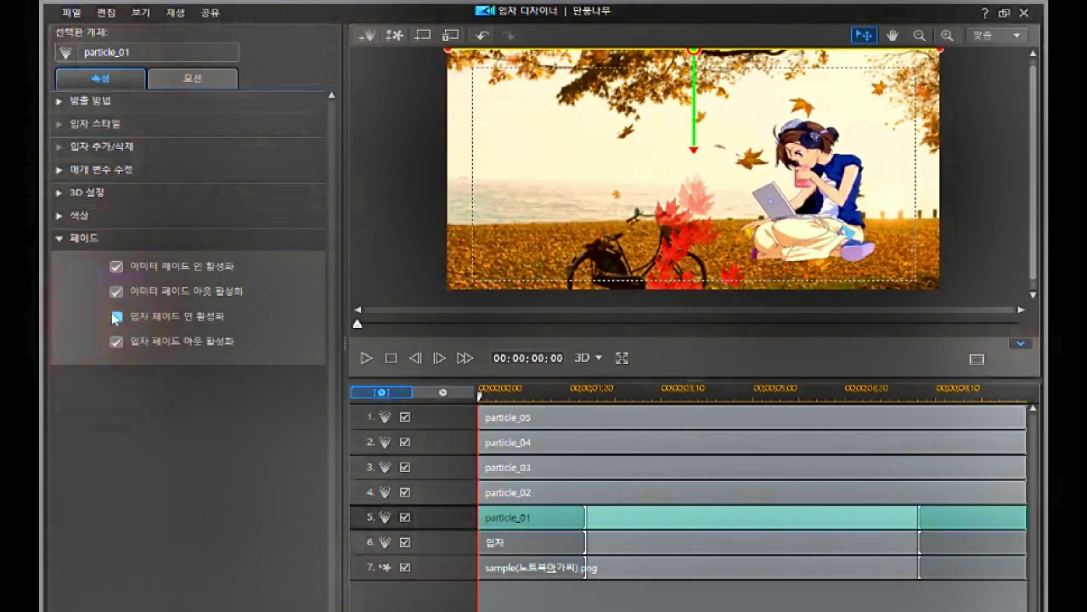
click(112, 346)
click(112, 340)
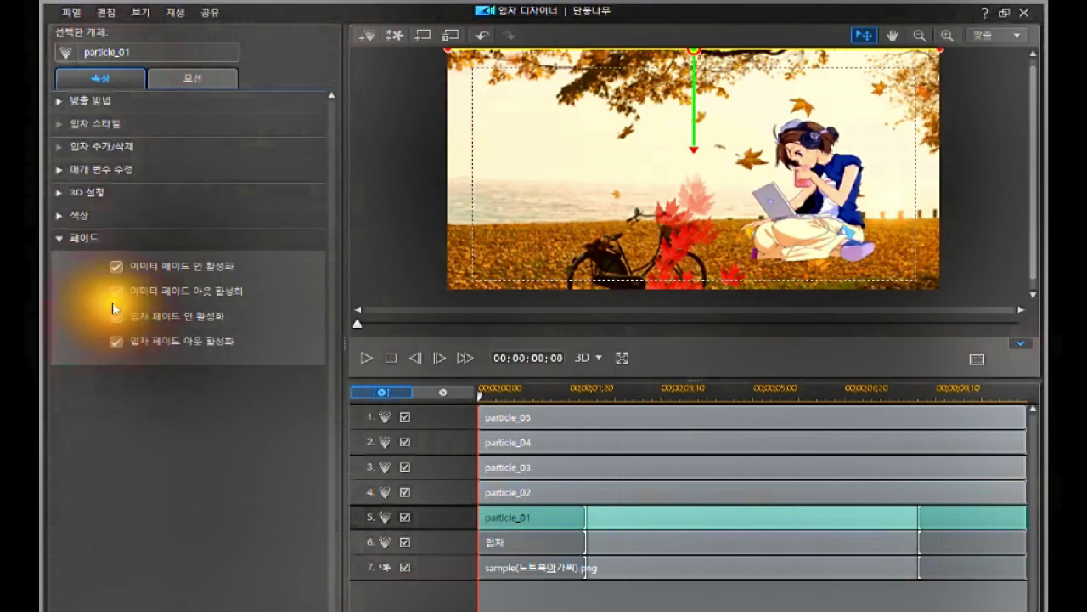
click(113, 313)
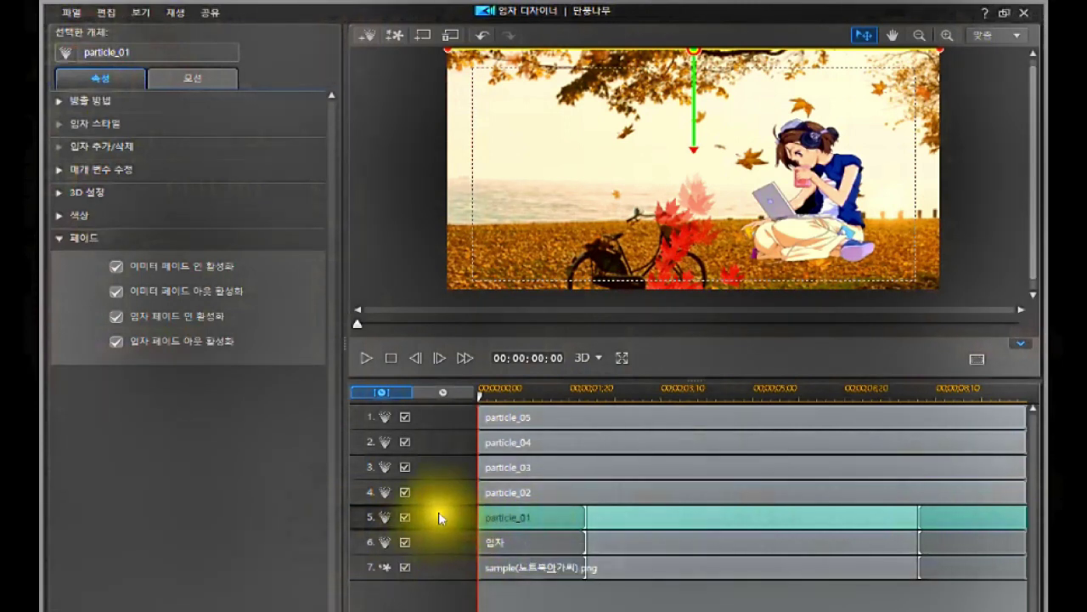
Step: Look over the emission method (방출 방법) choices in the properties of the particle_01 track
click(535, 513)
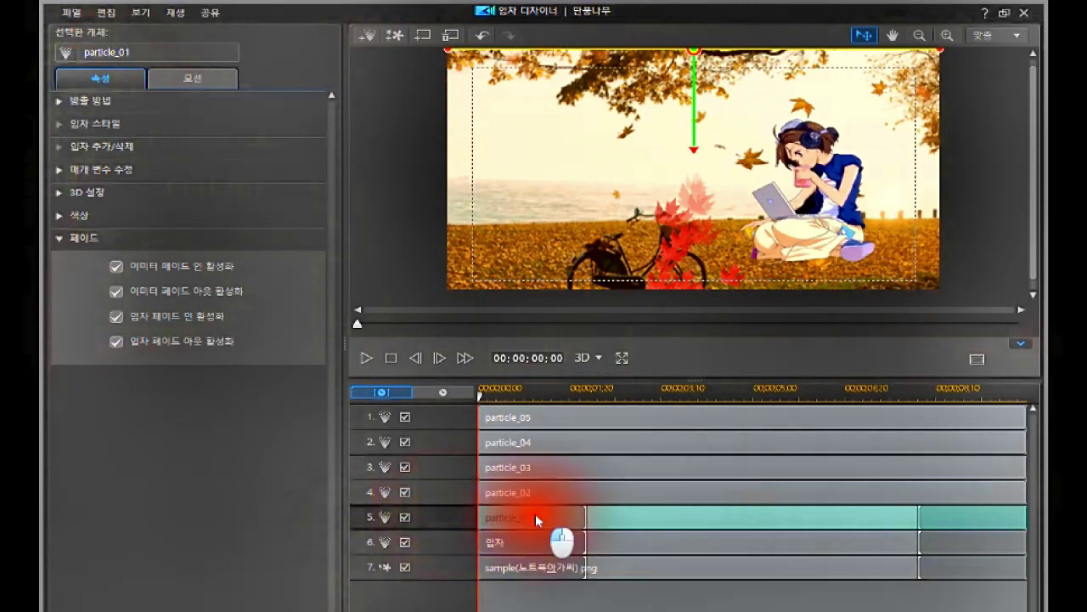
click(101, 76)
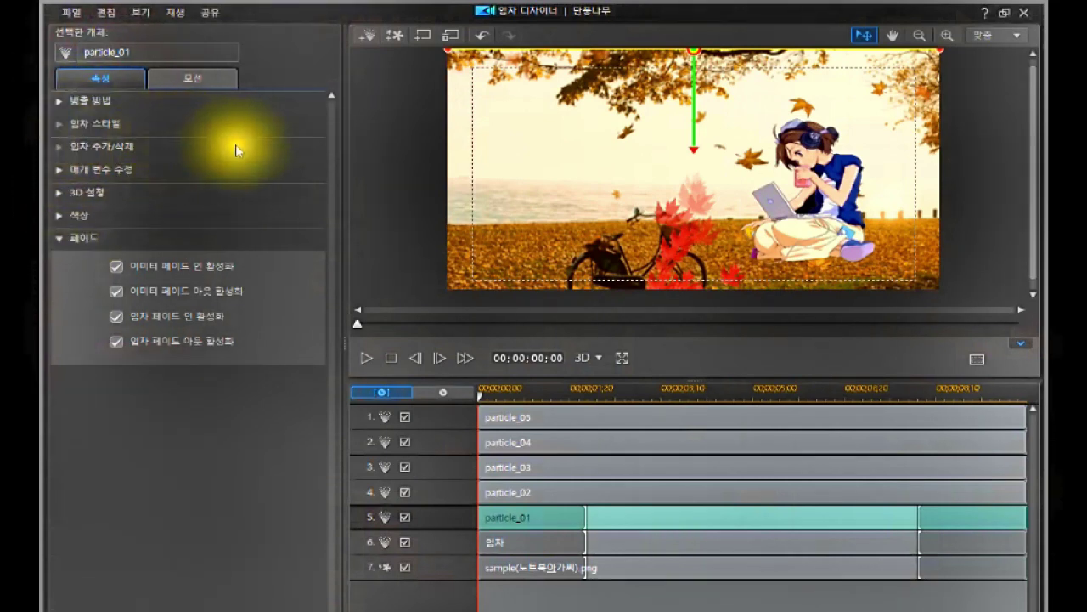
click(58, 101)
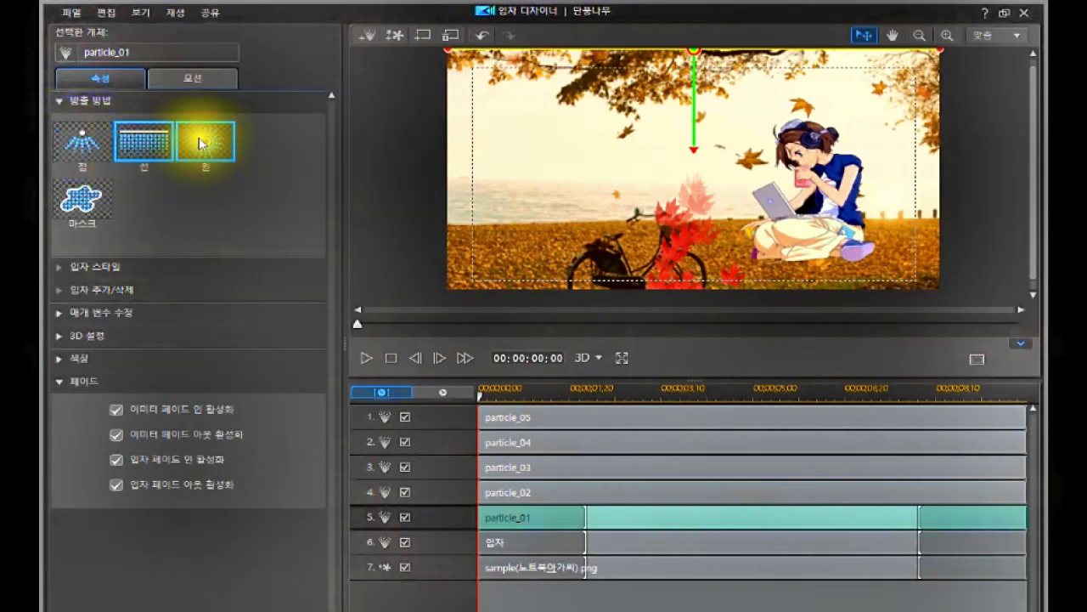
click(62, 97)
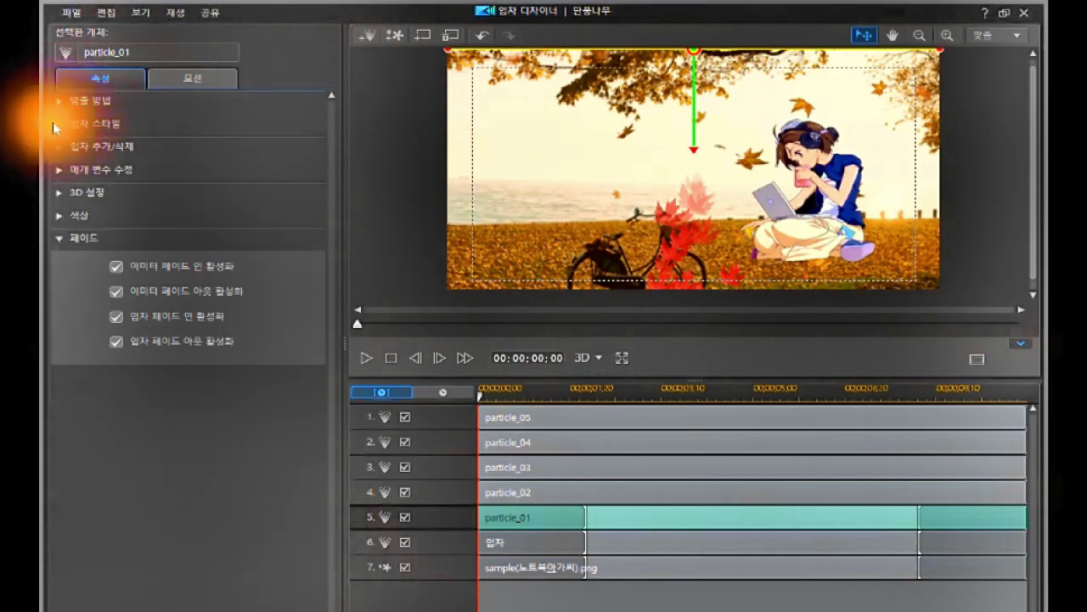
Step: Try to open the particle style (입자 스타일) and particle add/delete (입자 추가/삭제) settings for particle_01
click(79, 128)
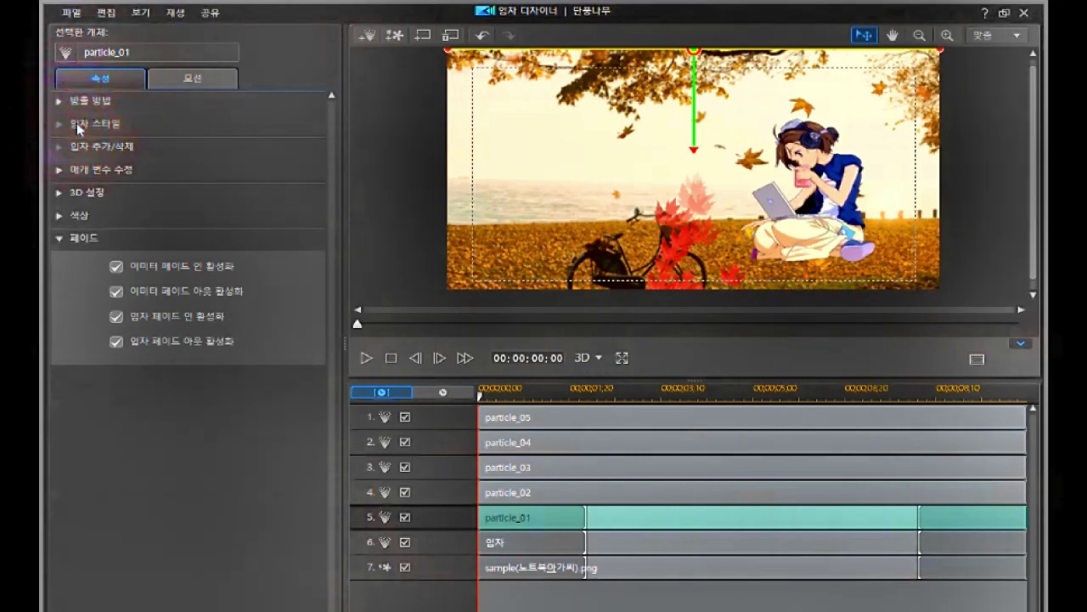
click(77, 146)
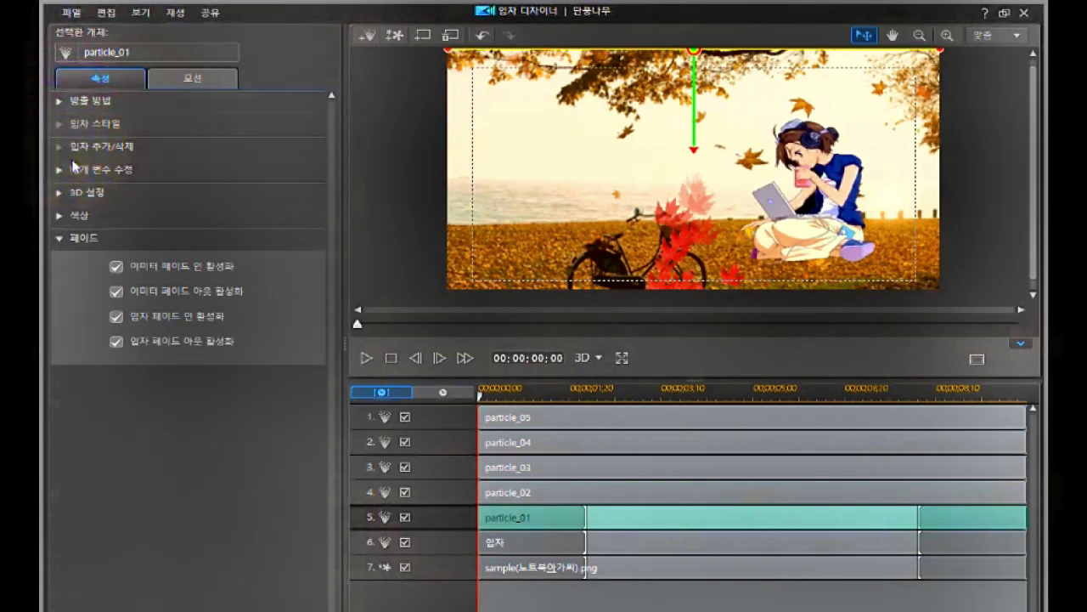
click(90, 148)
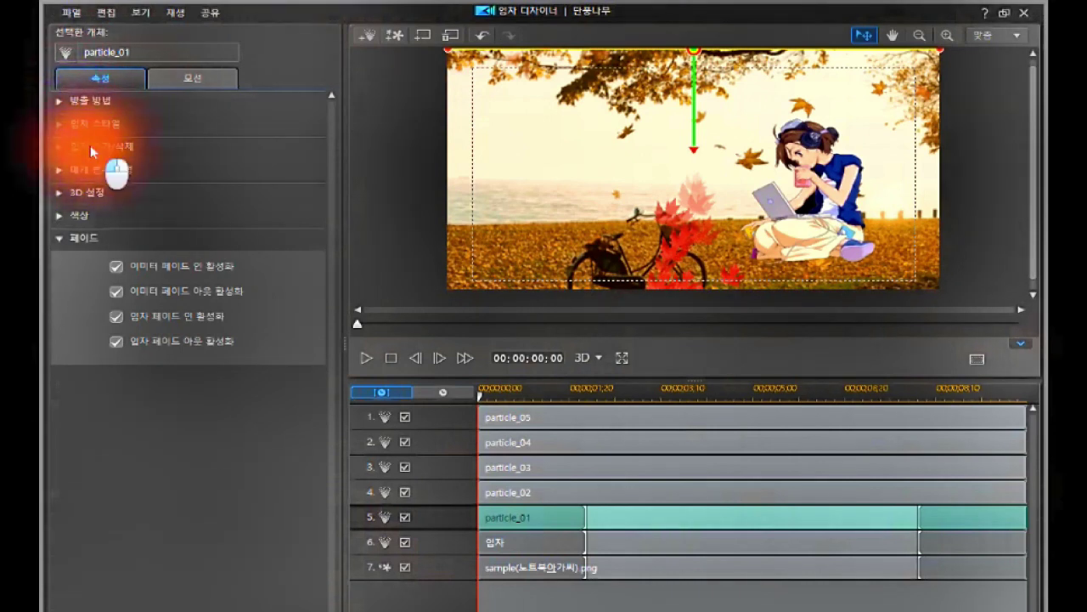
click(433, 513)
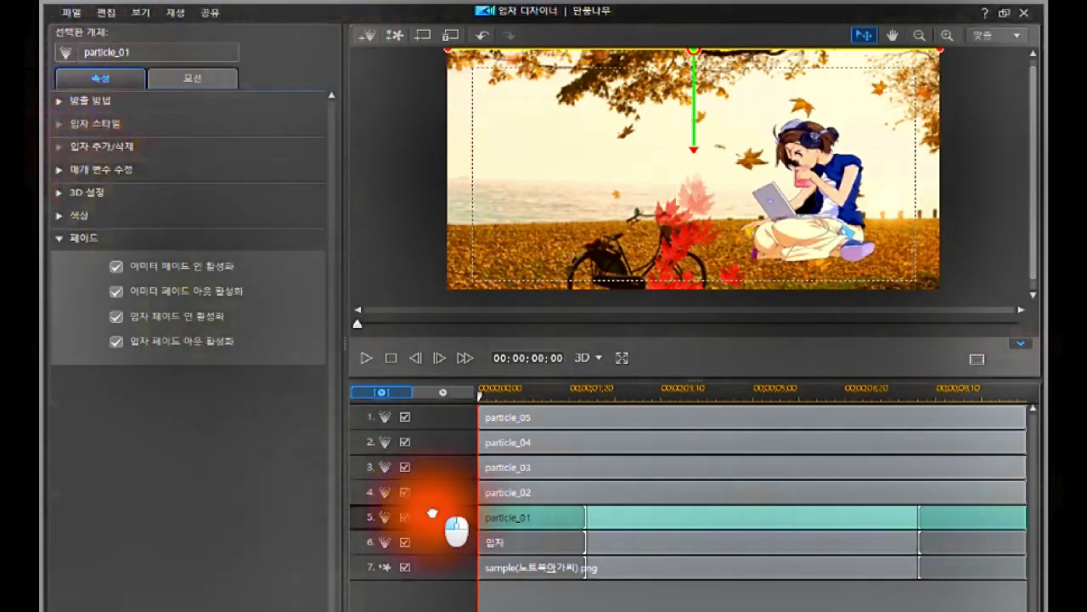
click(432, 513)
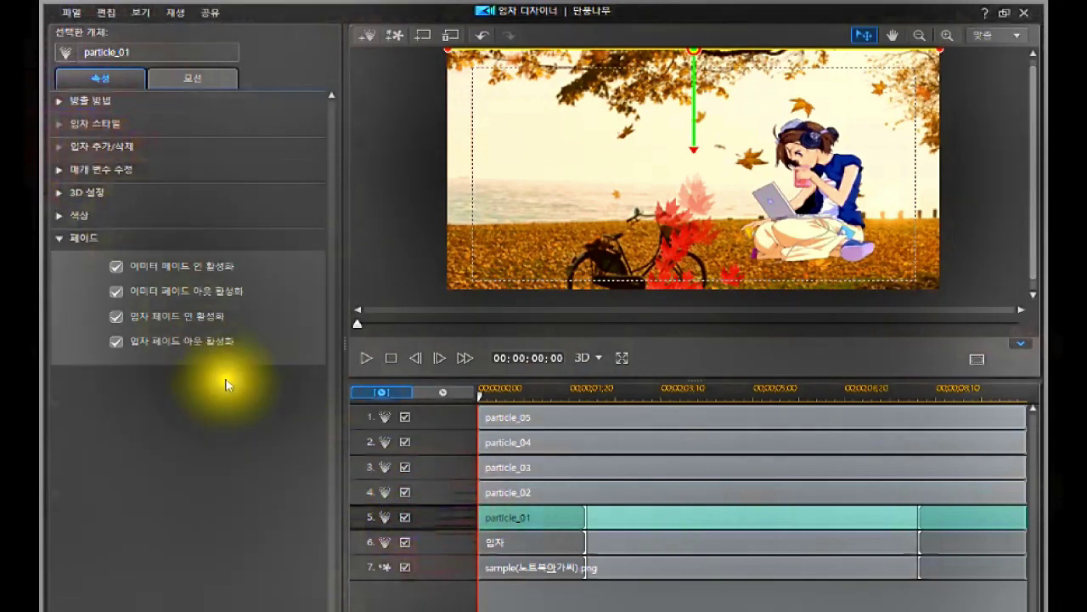
Step: Expand the parameter settings (매개 변수 수정) for particle_01 and compare them with those of particle_04 and particle_02
click(59, 171)
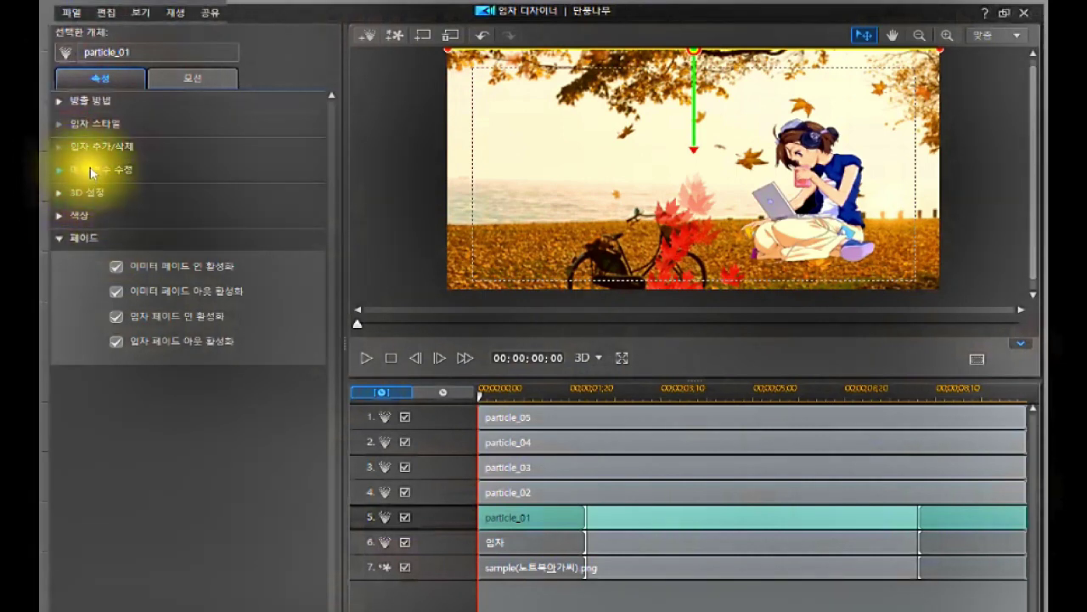
click(90, 166)
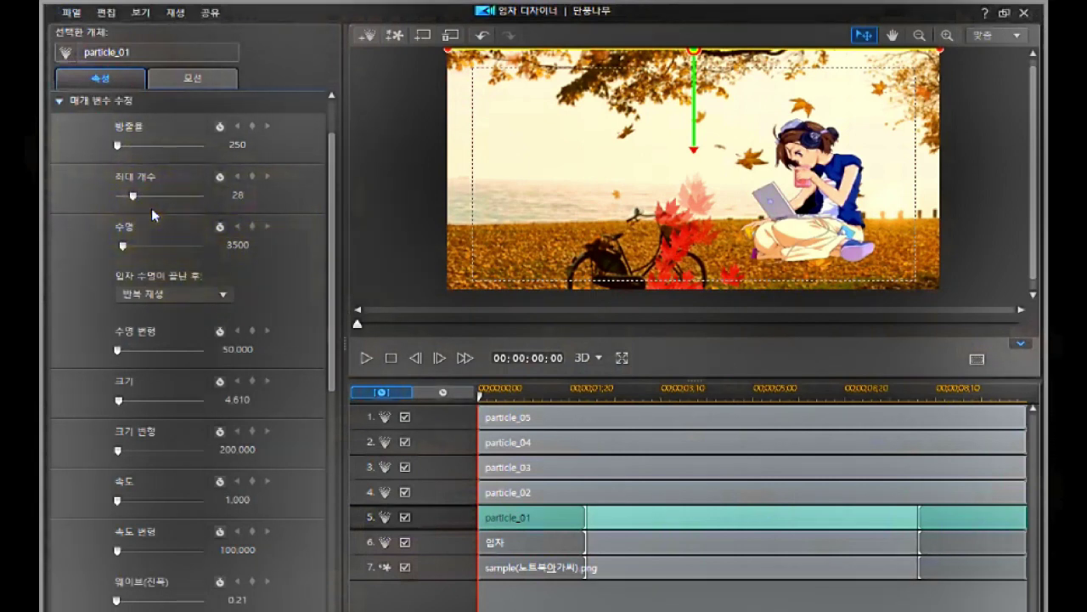
click(423, 508)
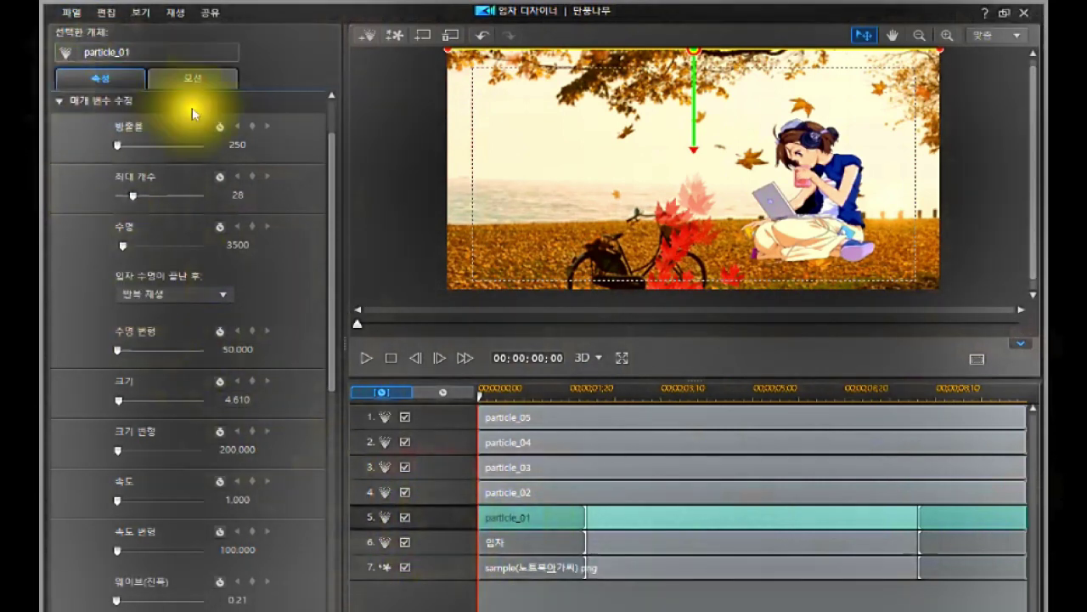
click(443, 514)
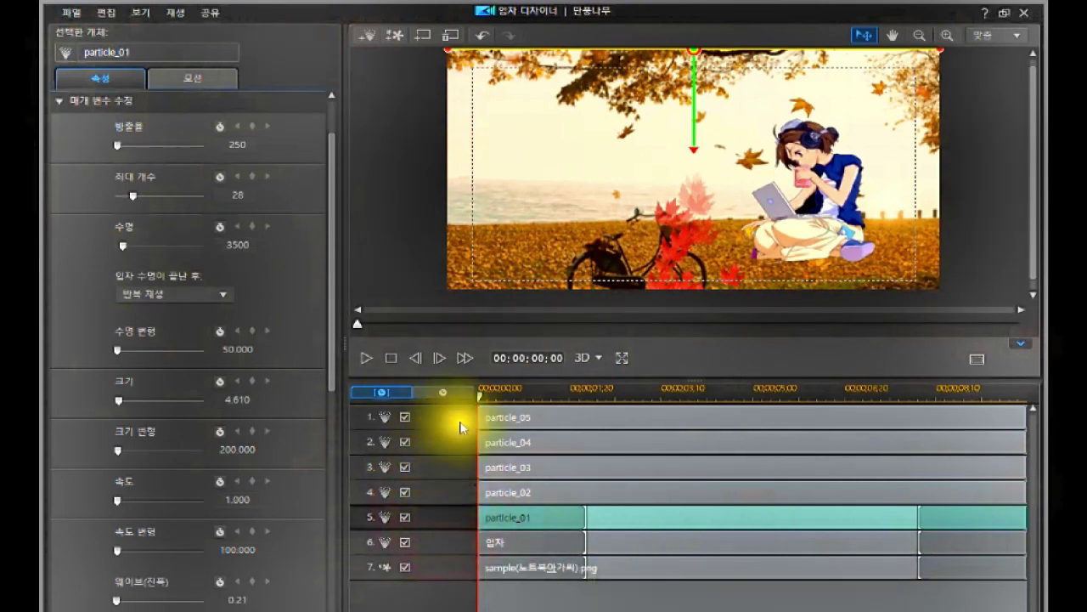
click(428, 520)
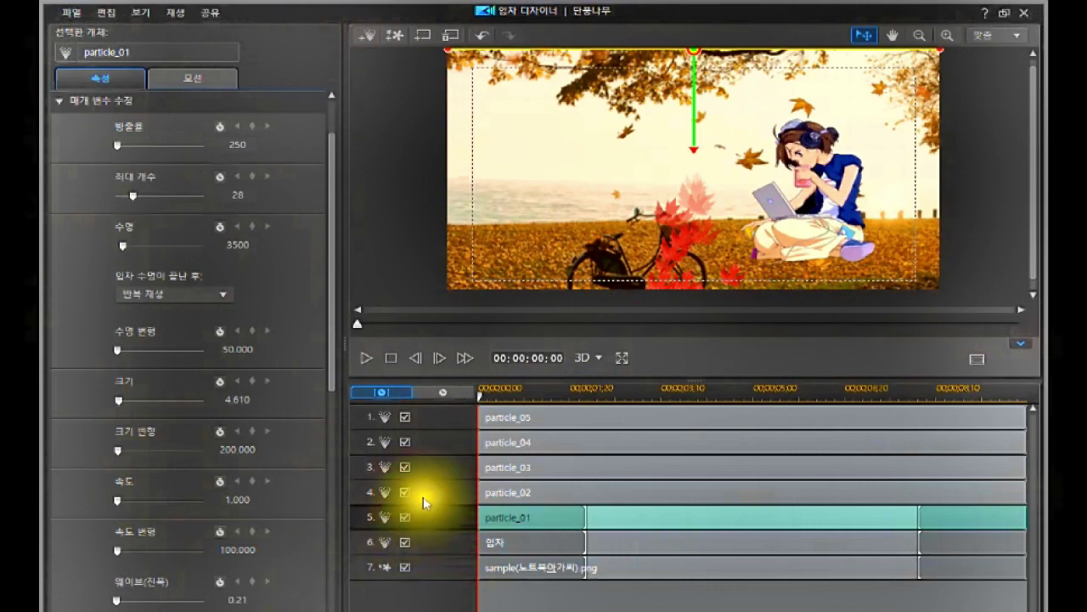
click(426, 442)
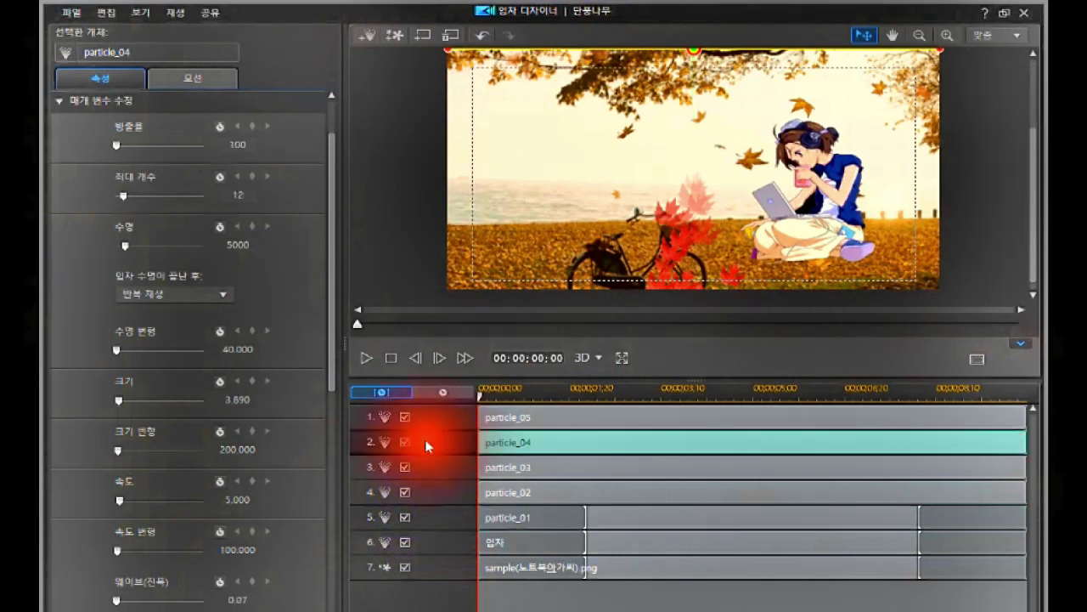
click(419, 486)
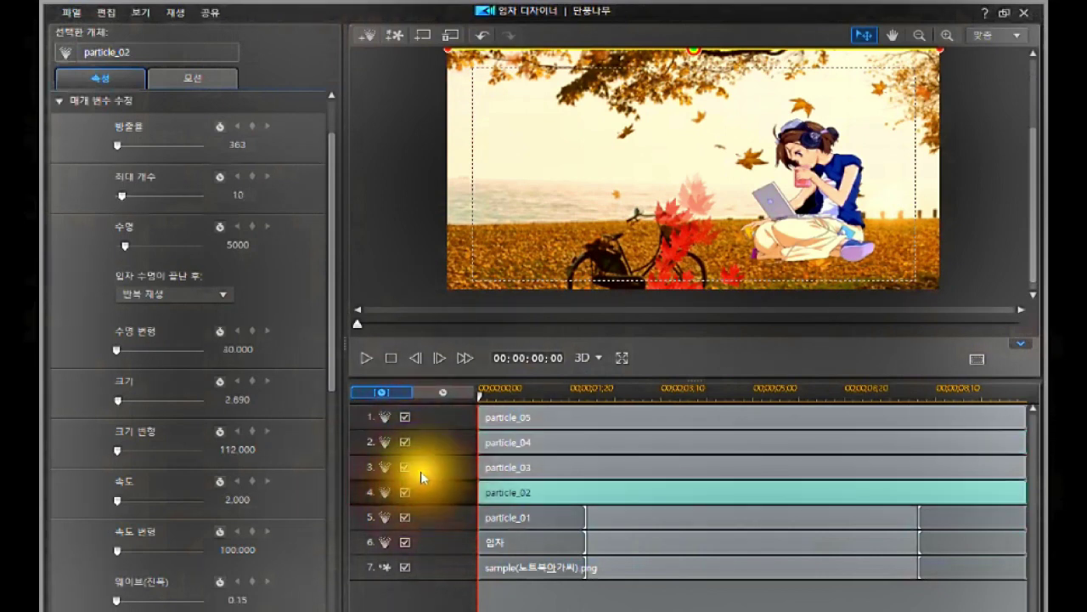
Step: Set the maximum count (최대 개수) of particle_04 to 5
click(417, 441)
click(420, 436)
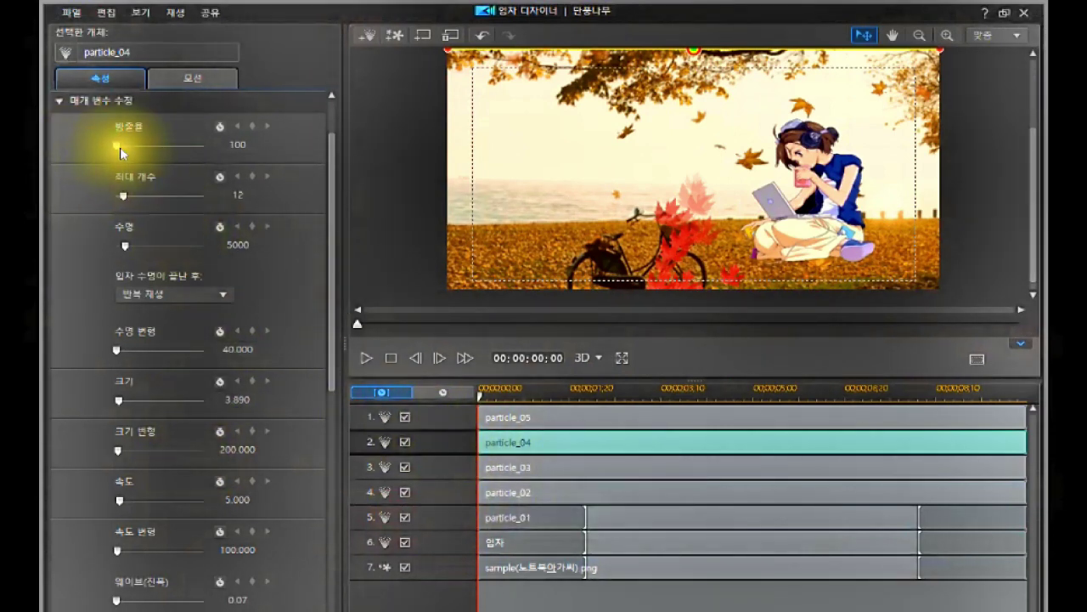
click(124, 198)
drag(124, 200, 122, 202)
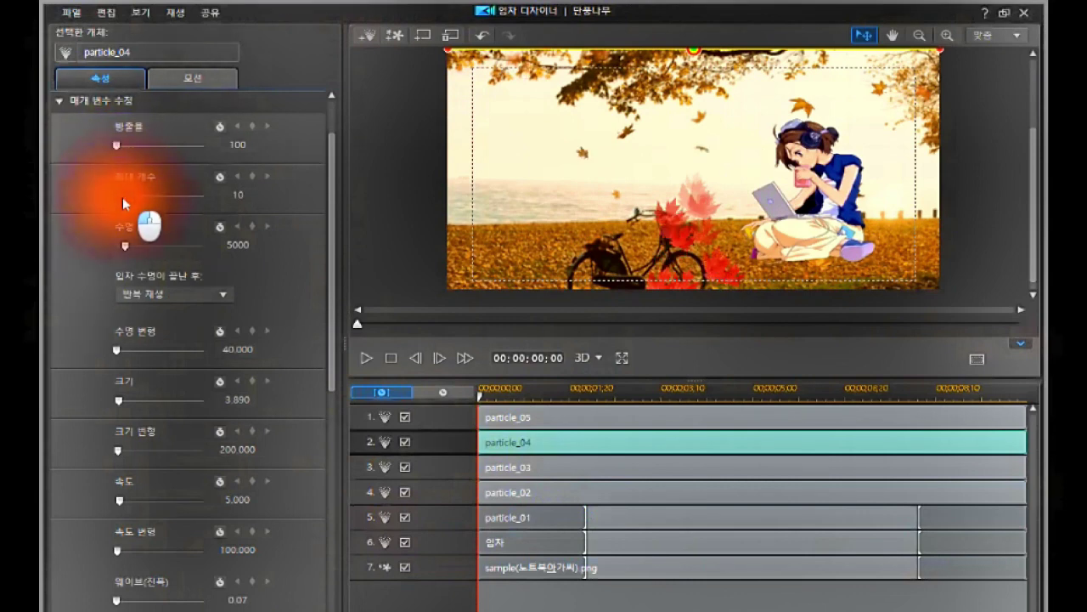
drag(122, 198, 123, 224)
click(232, 195)
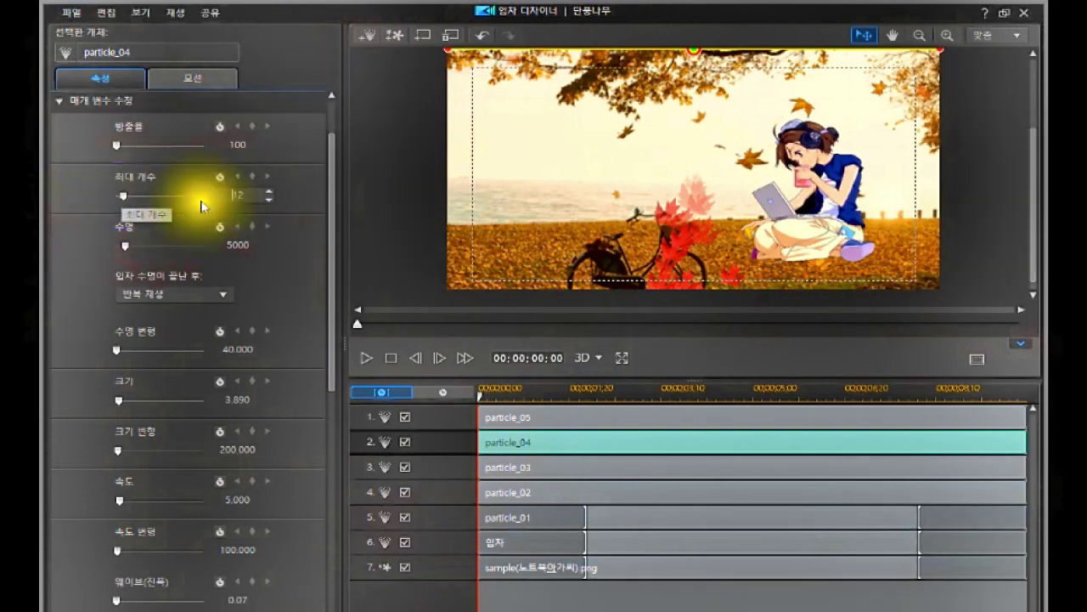
click(242, 198)
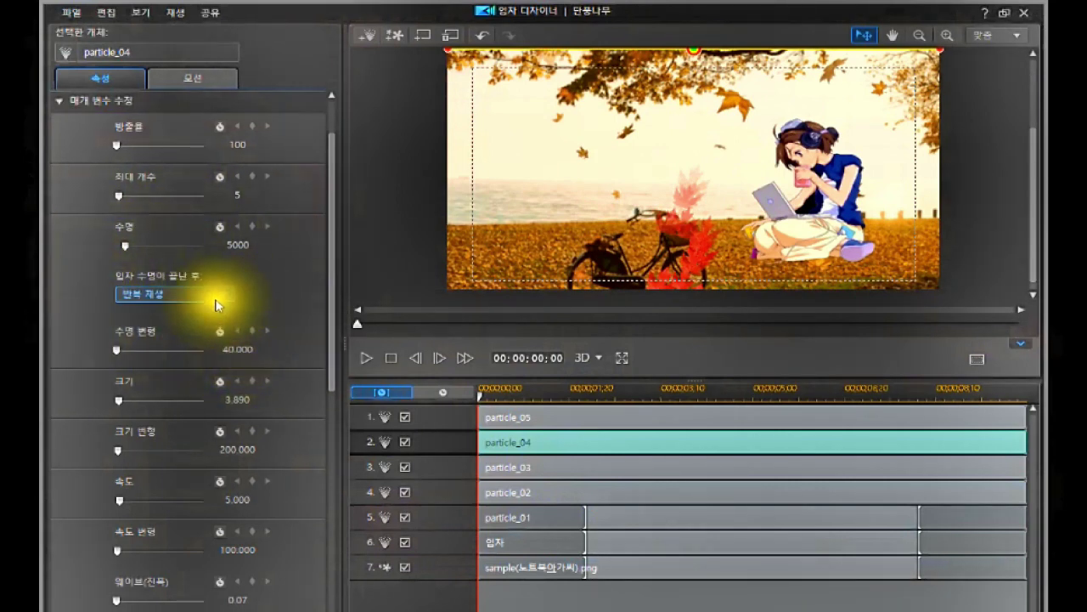
Step: Set particle_04's size (크기) to 10.909 and its speed (속도) to 9.545
scroll(274, 295, down, 1)
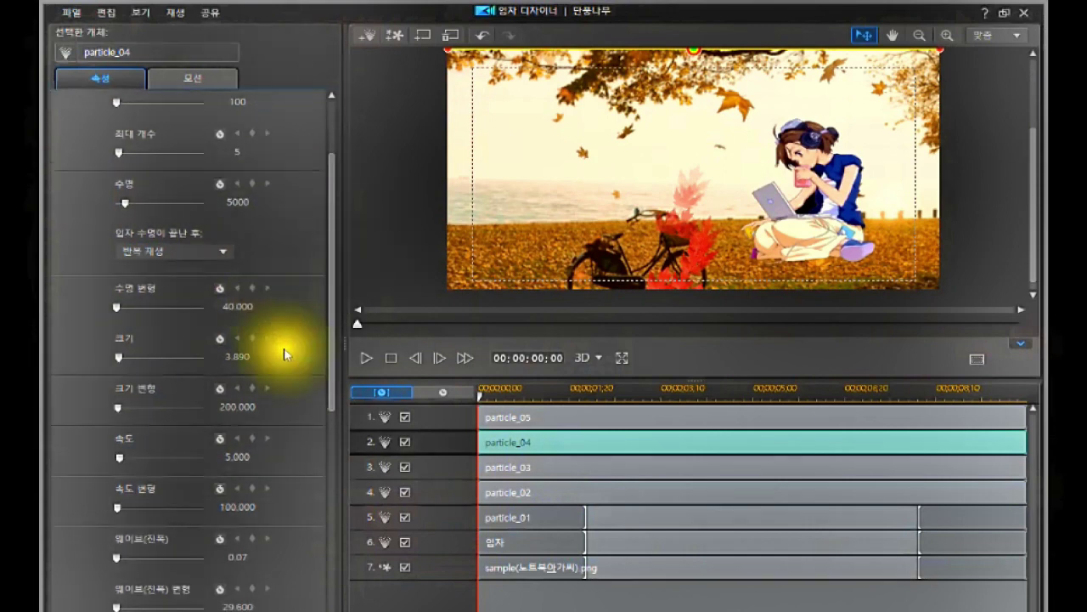
click(116, 360)
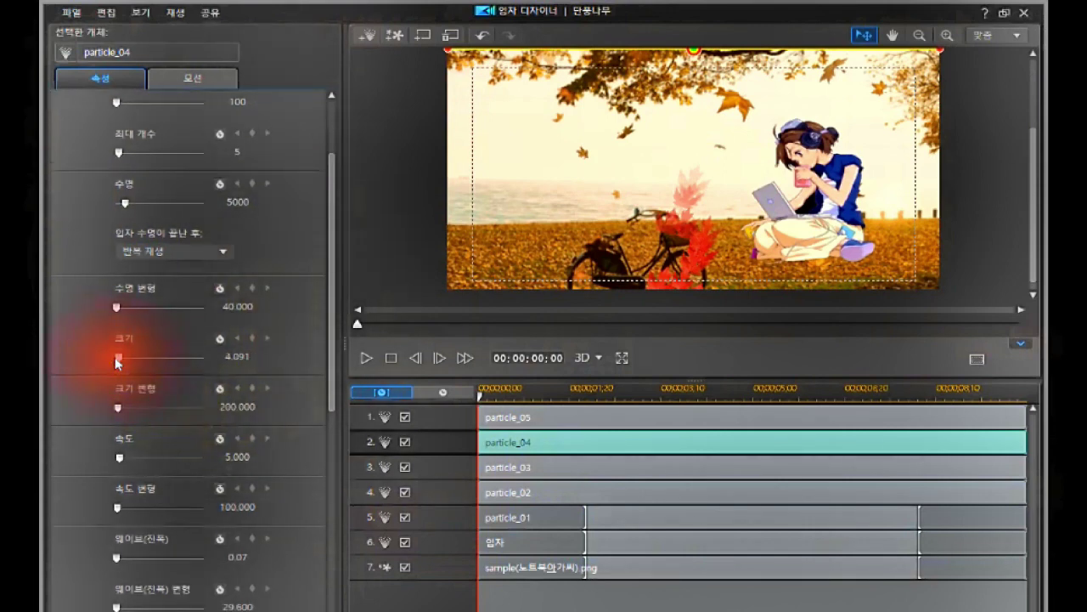
mouse_move(115, 357)
mouse_down()
mouse_move(181, 355)
mouse_move(118, 378)
mouse_up()
drag(128, 458, 120, 460)
Step: Set the rotation (회전) of particle_04 to 5
drag(332, 378, 351, 523)
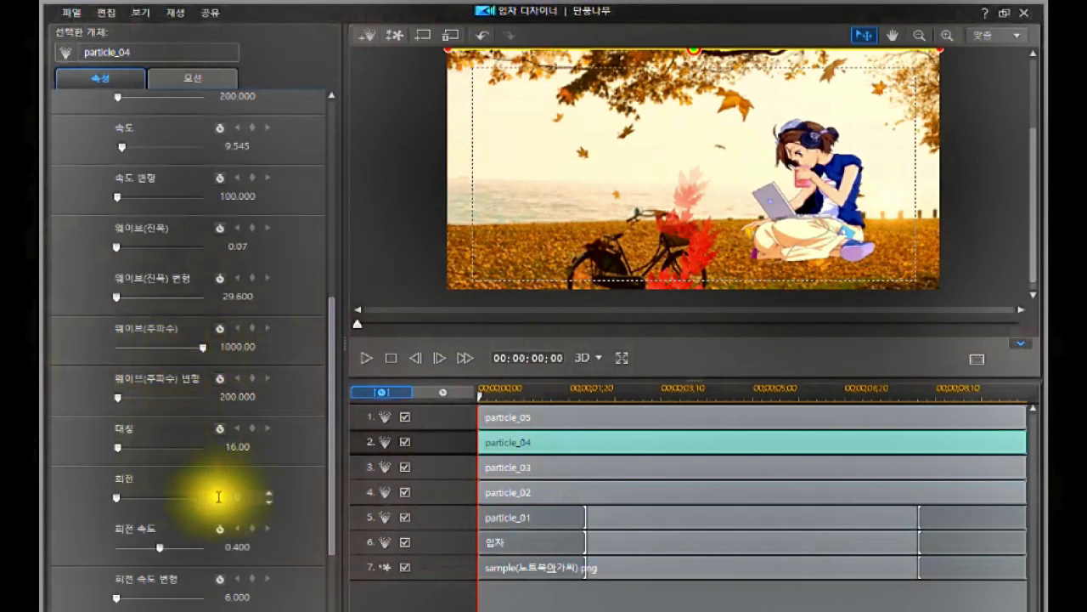
scroll(331, 437, down, 3)
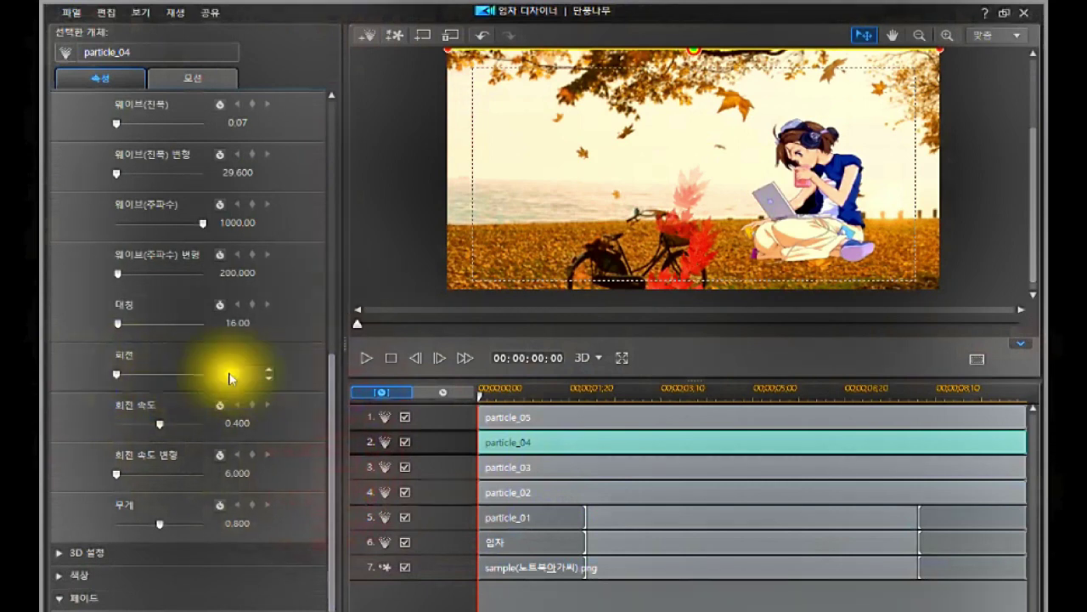
drag(118, 374, 153, 374)
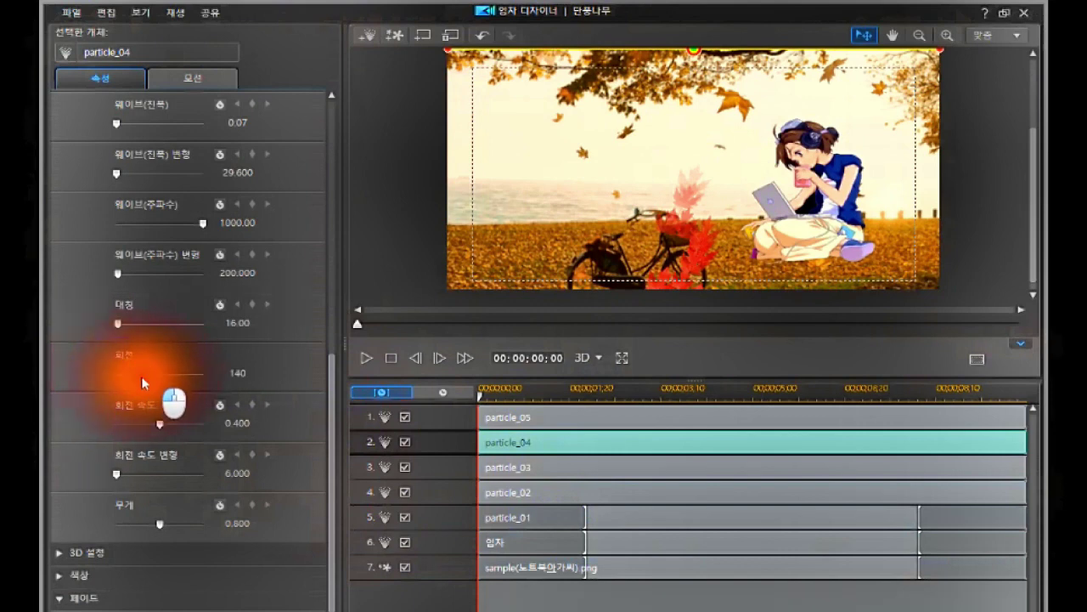
click(237, 372)
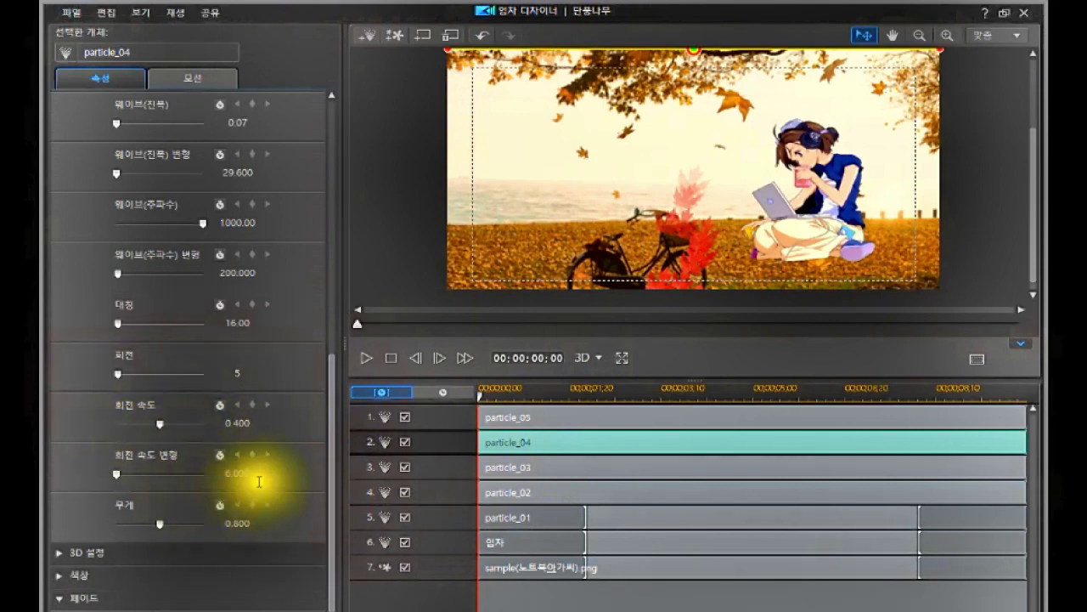
Step: Review particle_04's parameters, then select the particle_05 track to compare its parameter settings
drag(330, 434, 315, 517)
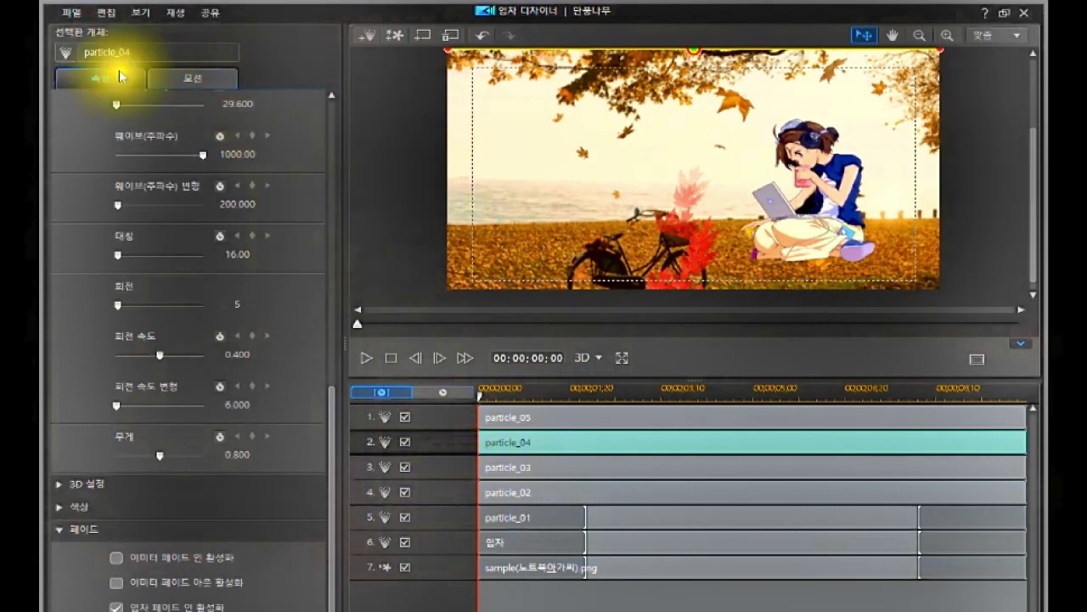
click(317, 425)
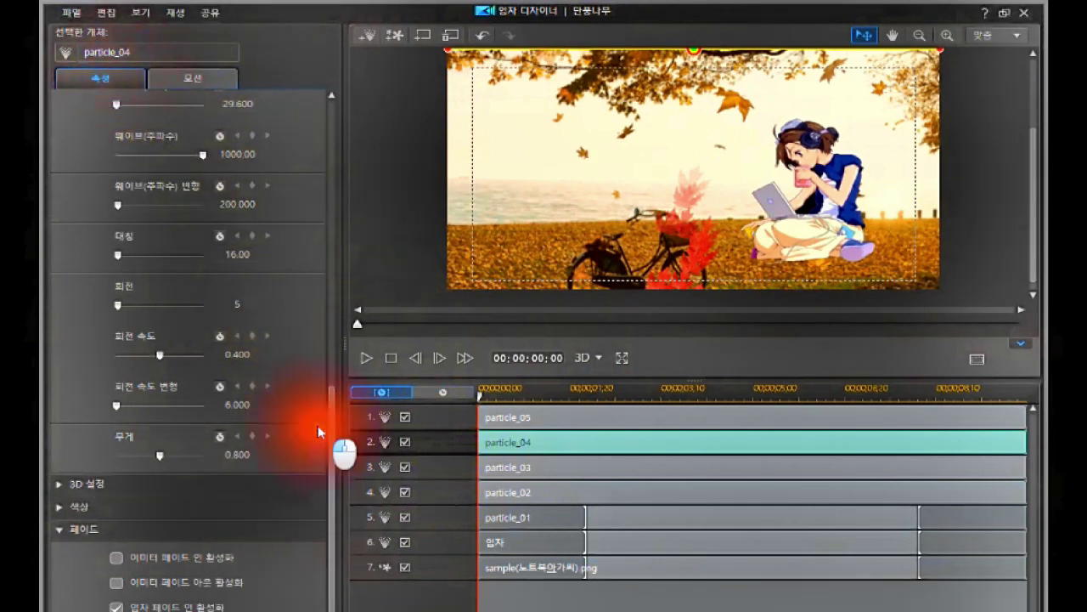
drag(315, 380, 353, 105)
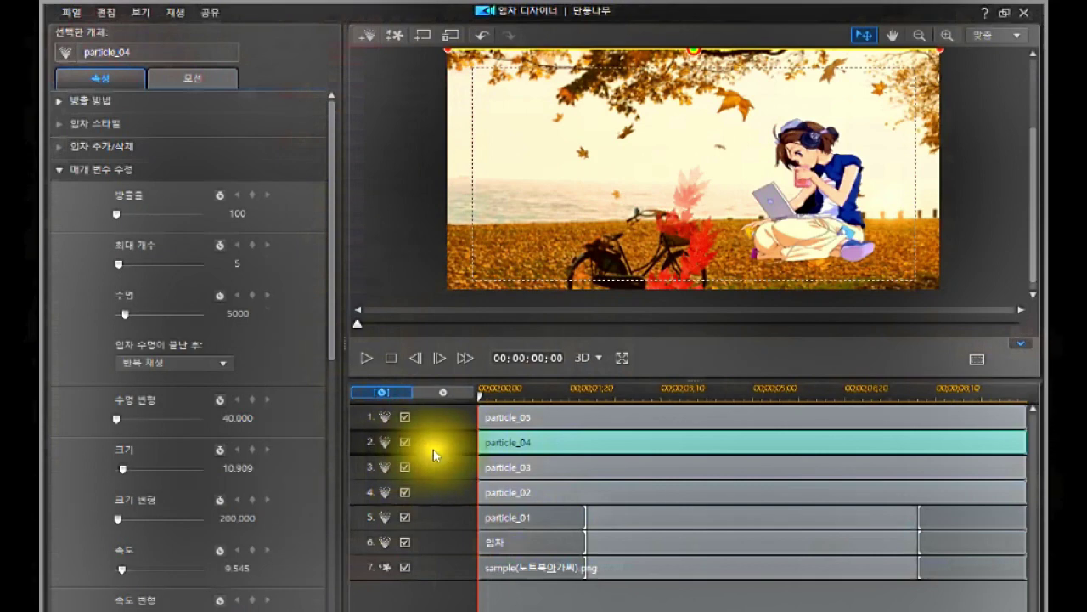
click(406, 442)
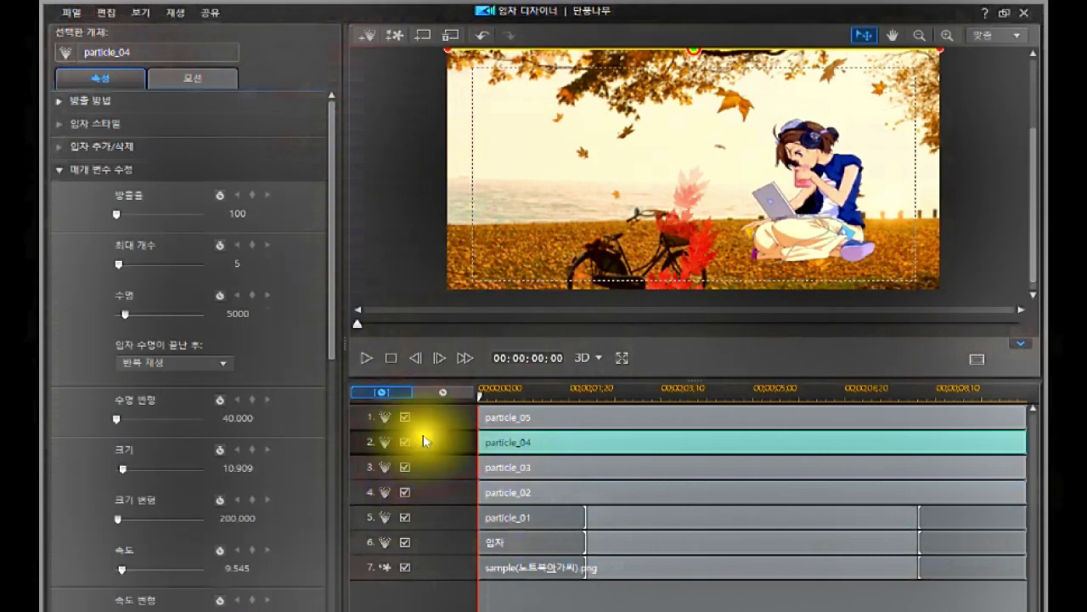
click(434, 415)
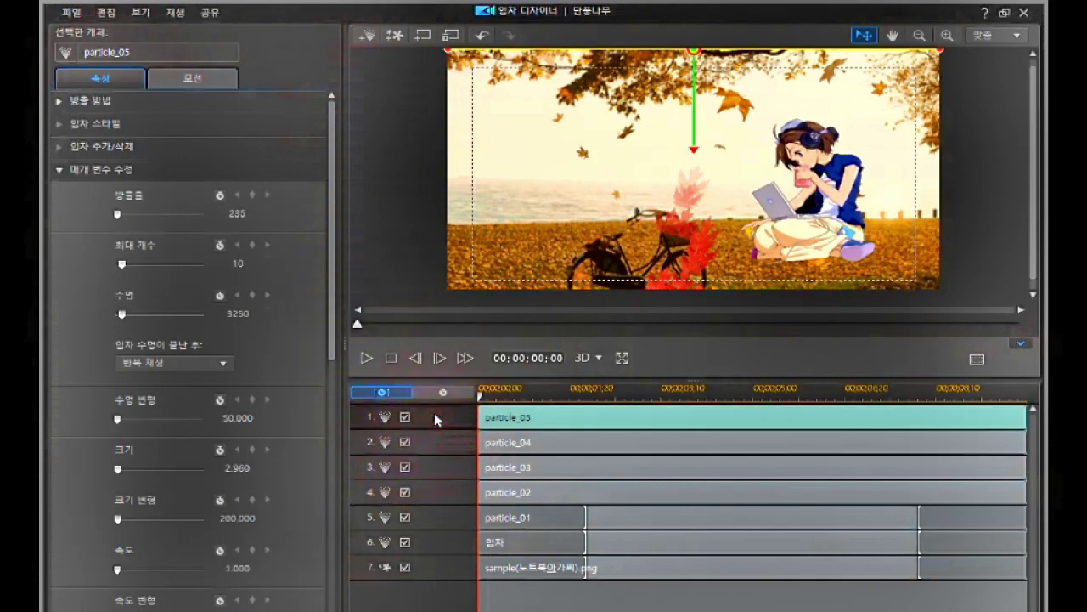
click(437, 440)
click(443, 416)
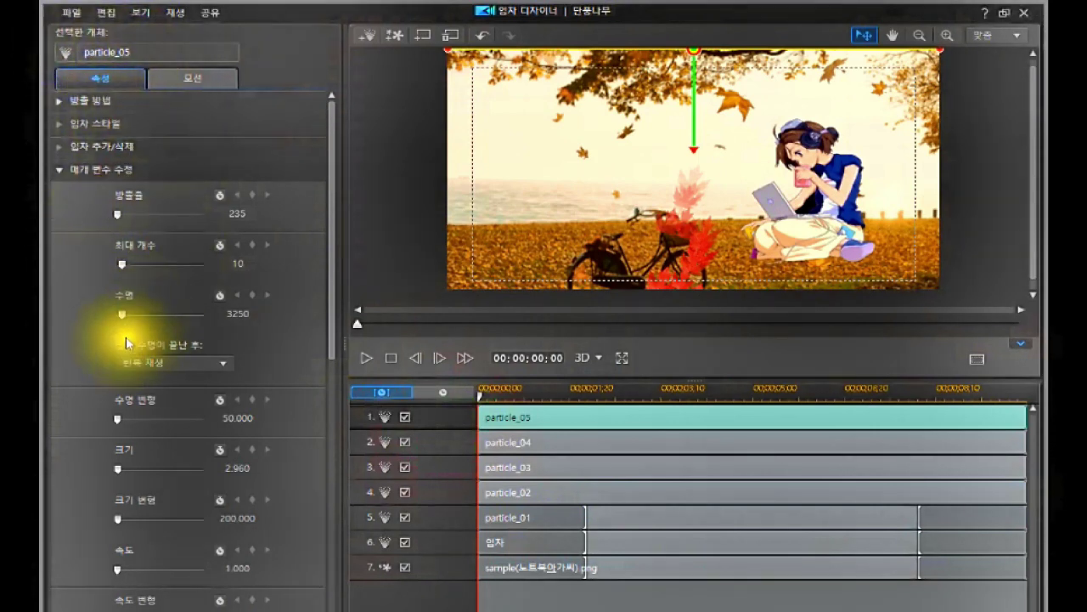
Step: Select the particle_02 track and list its motion paths with the path type (경로 유형) set to all (모두)
click(445, 416)
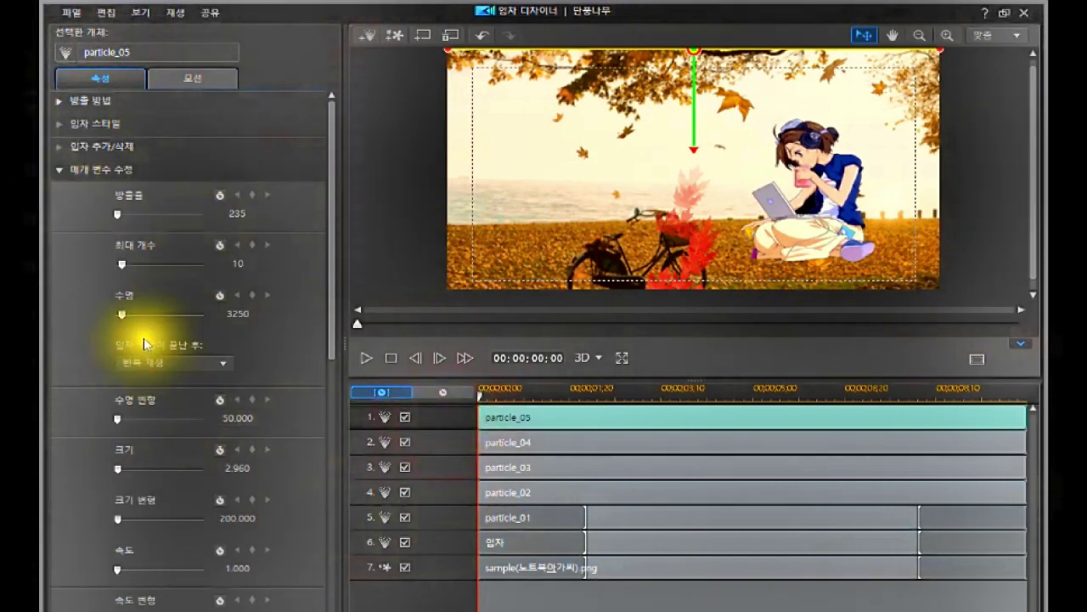
click(434, 489)
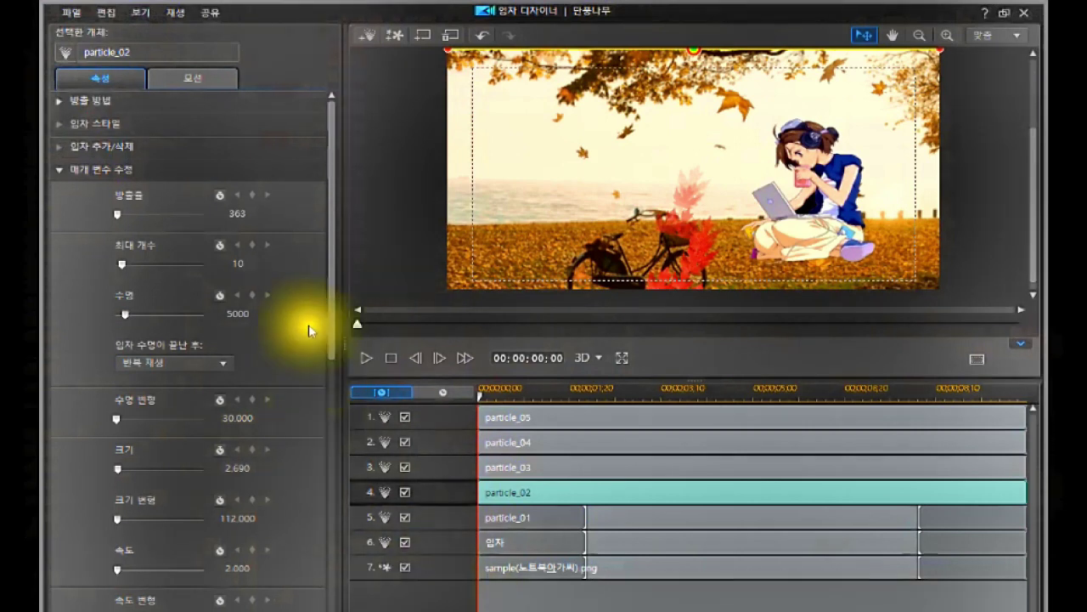
click(194, 80)
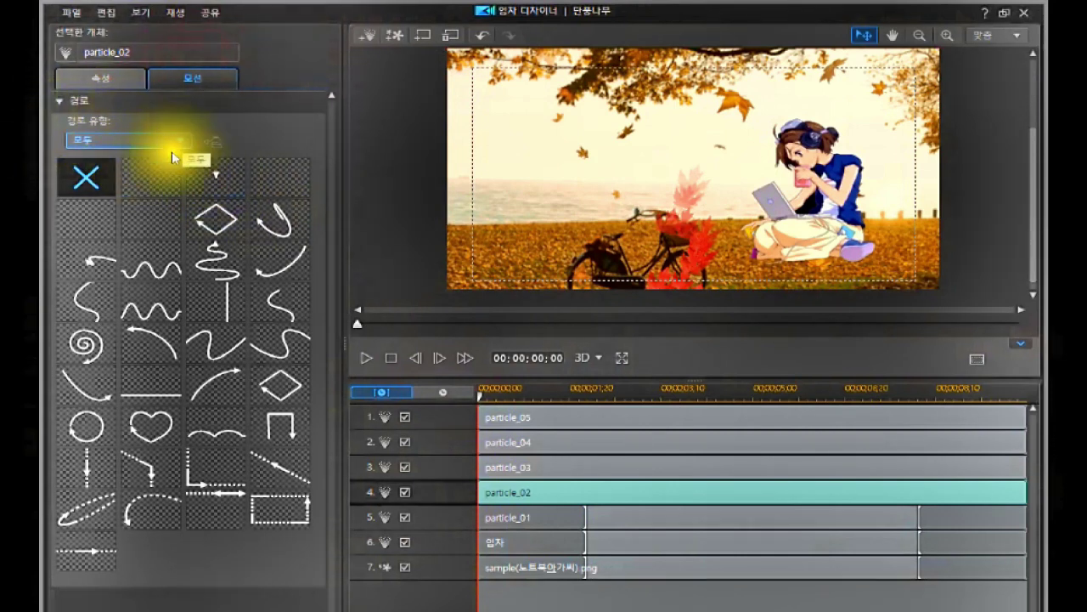
click(179, 139)
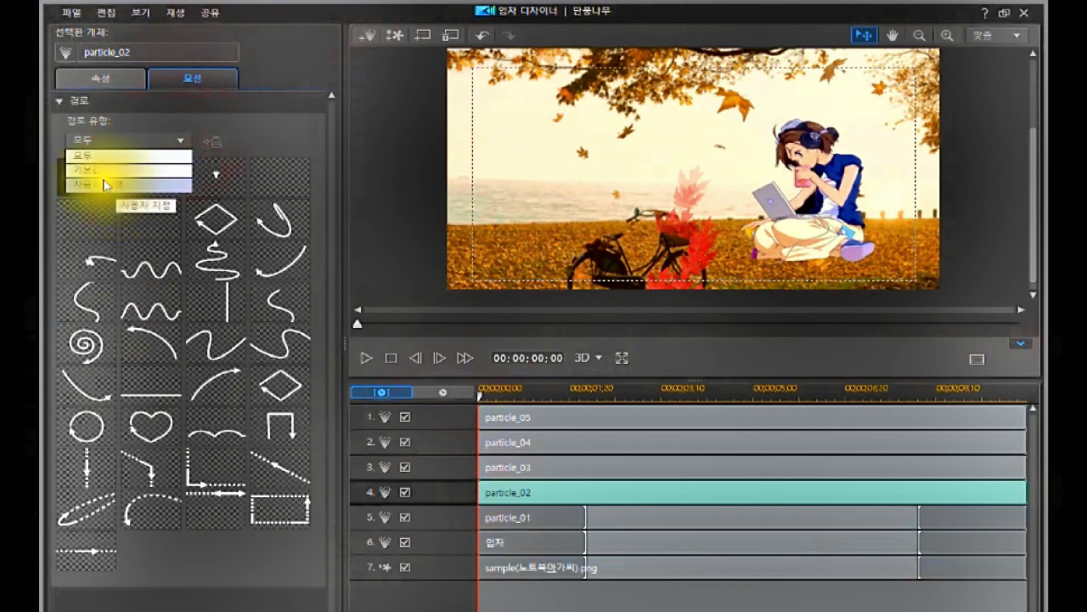
click(80, 154)
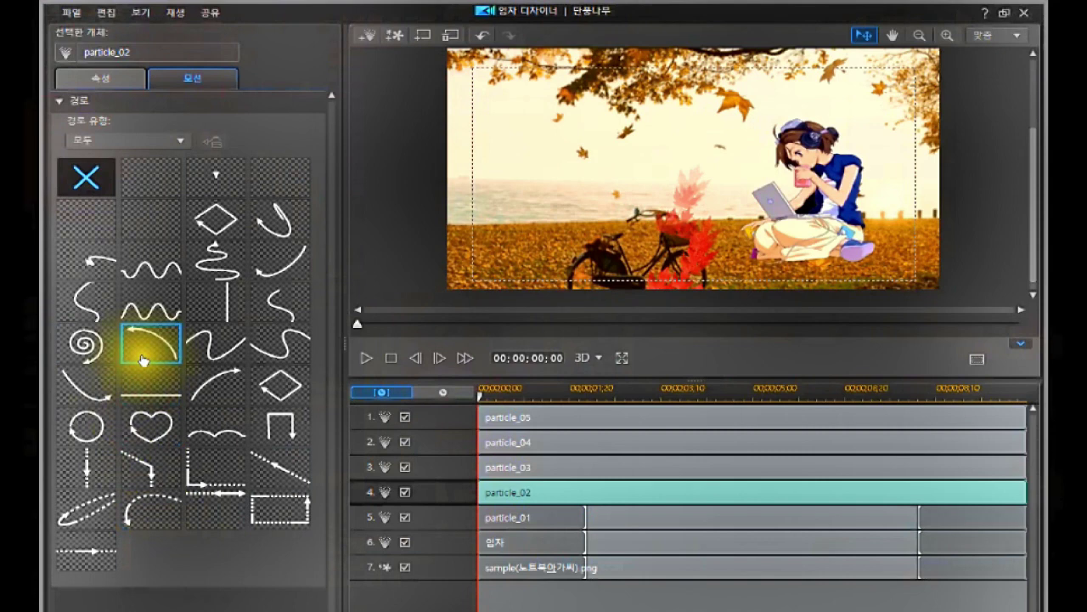
Step: Try the arc, winding and spiral motion paths on particle_02, then clear its path
click(149, 355)
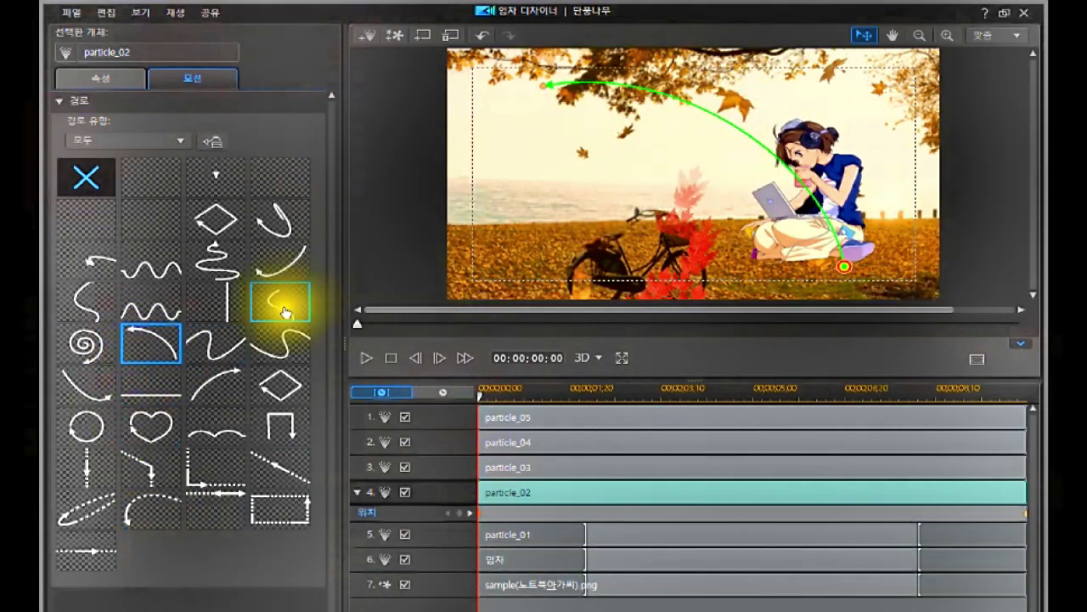
click(219, 269)
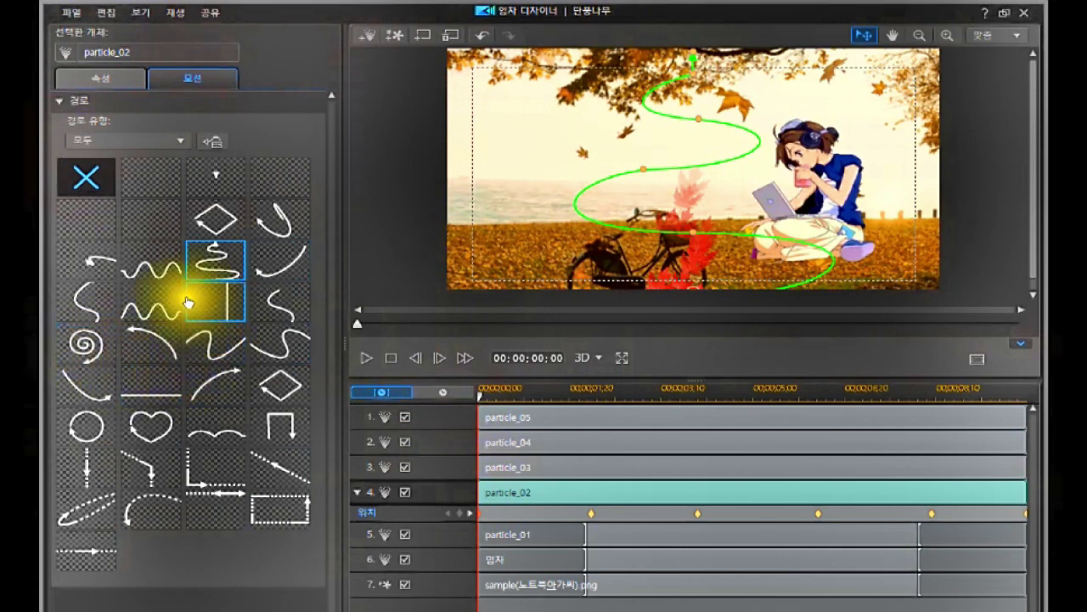
click(92, 424)
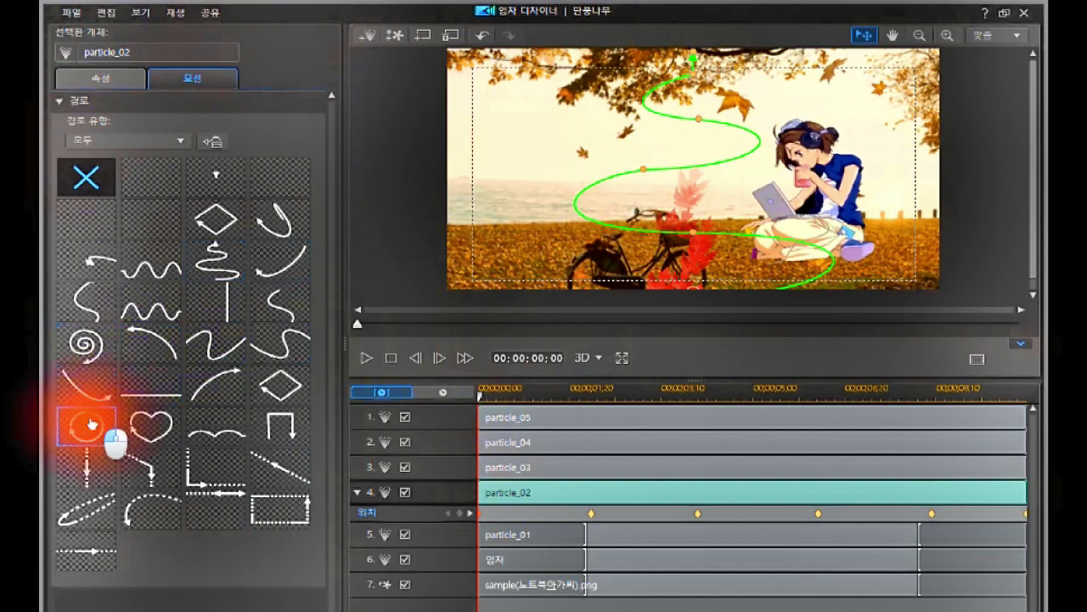
click(92, 360)
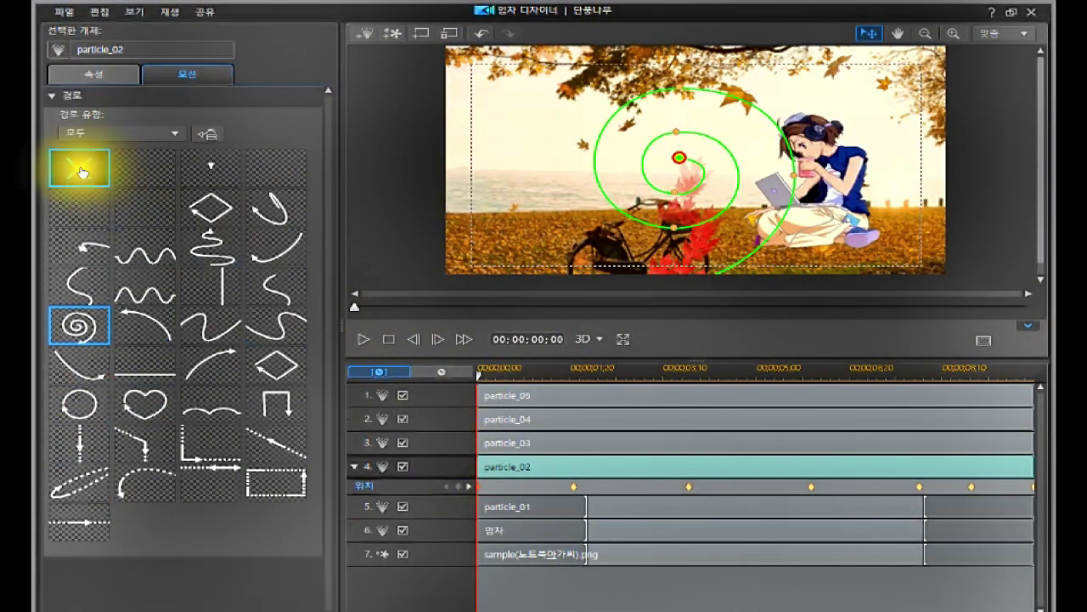
click(74, 171)
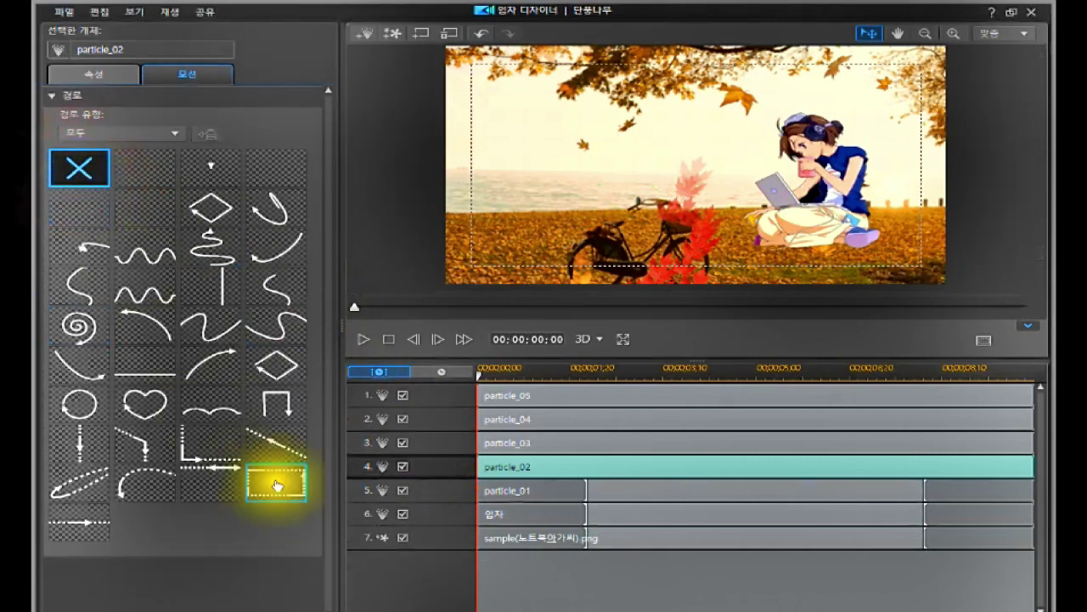
Step: Apply the spiral motion path to the selected particle_02 track, then remove the path again
click(425, 461)
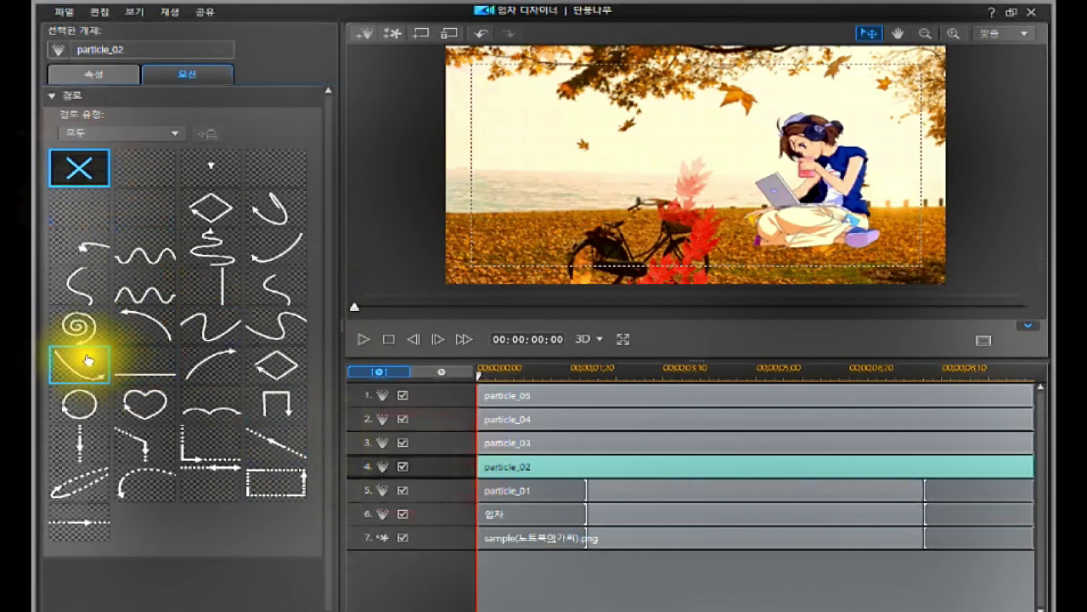
click(80, 325)
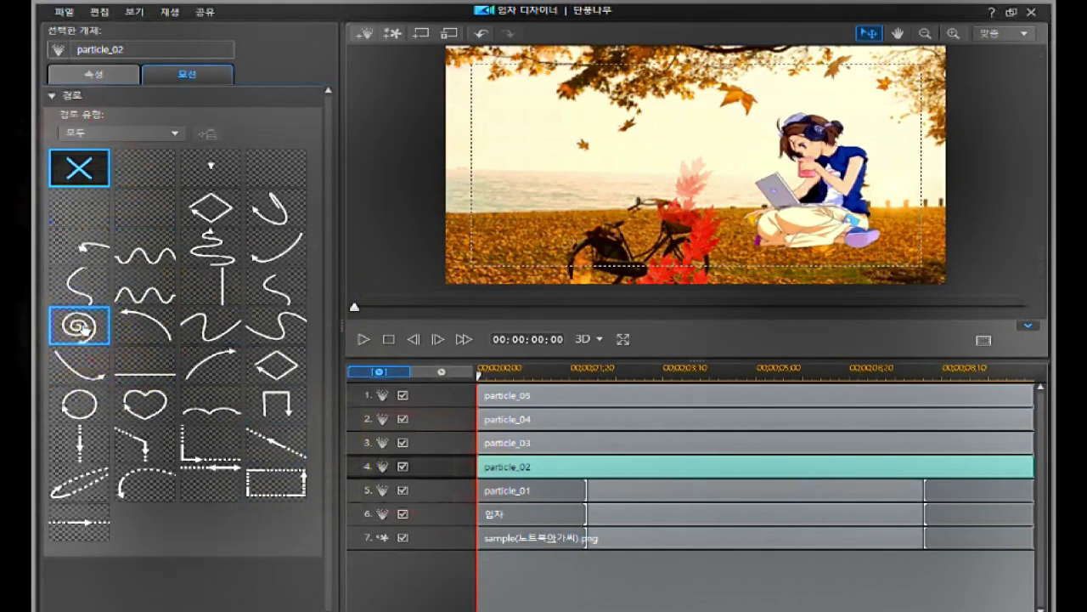
click(80, 325)
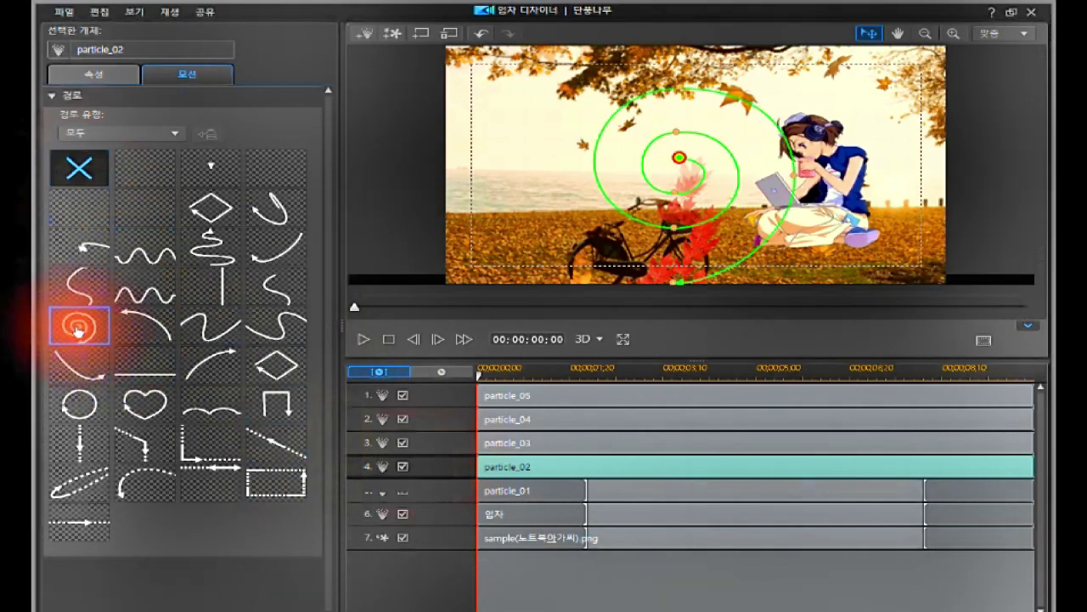
click(425, 460)
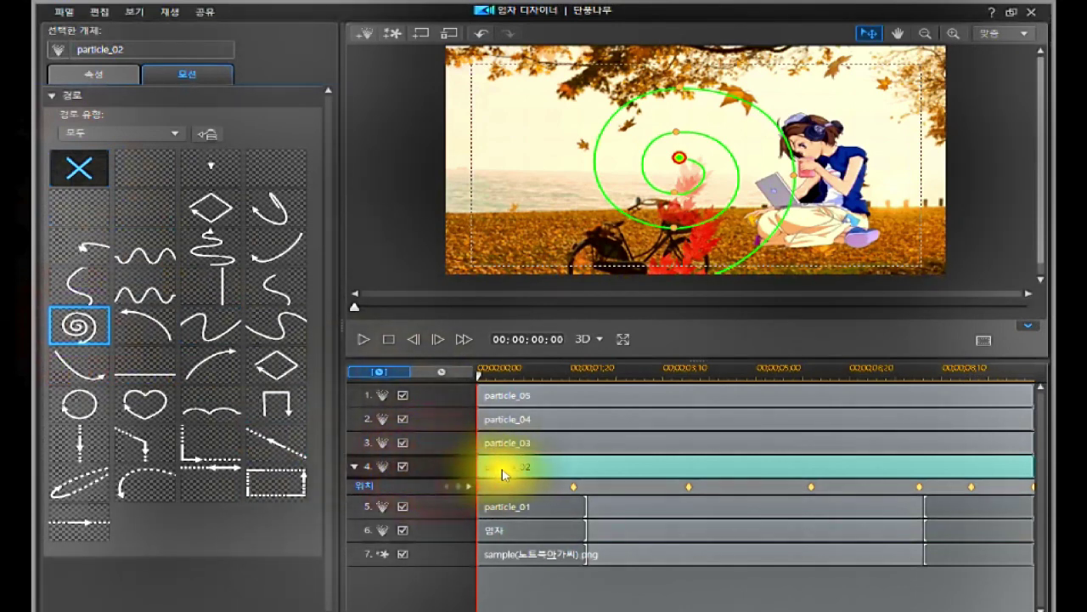
click(439, 469)
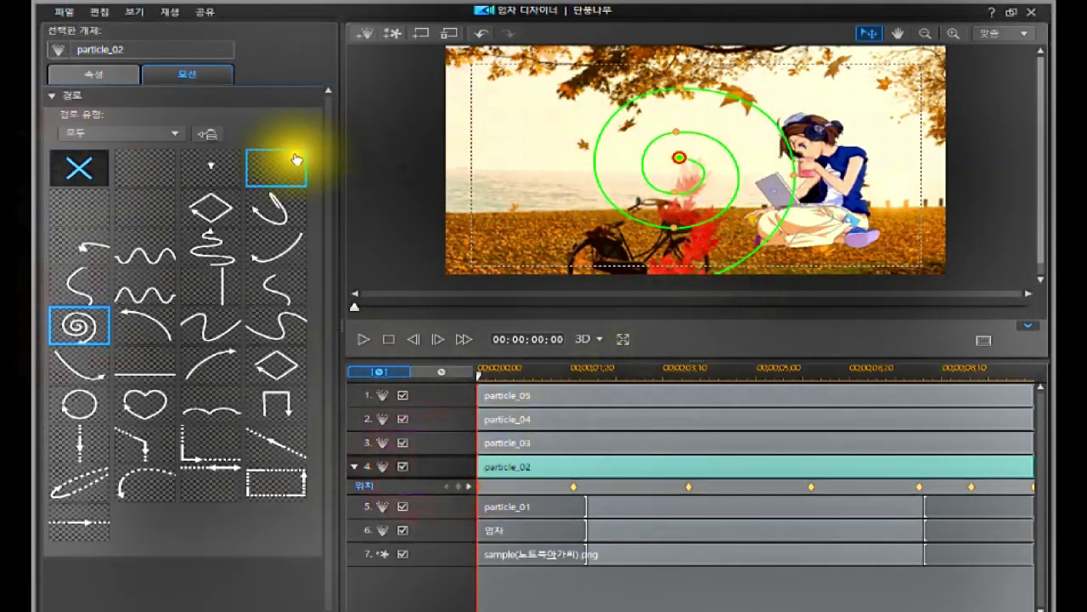
click(77, 168)
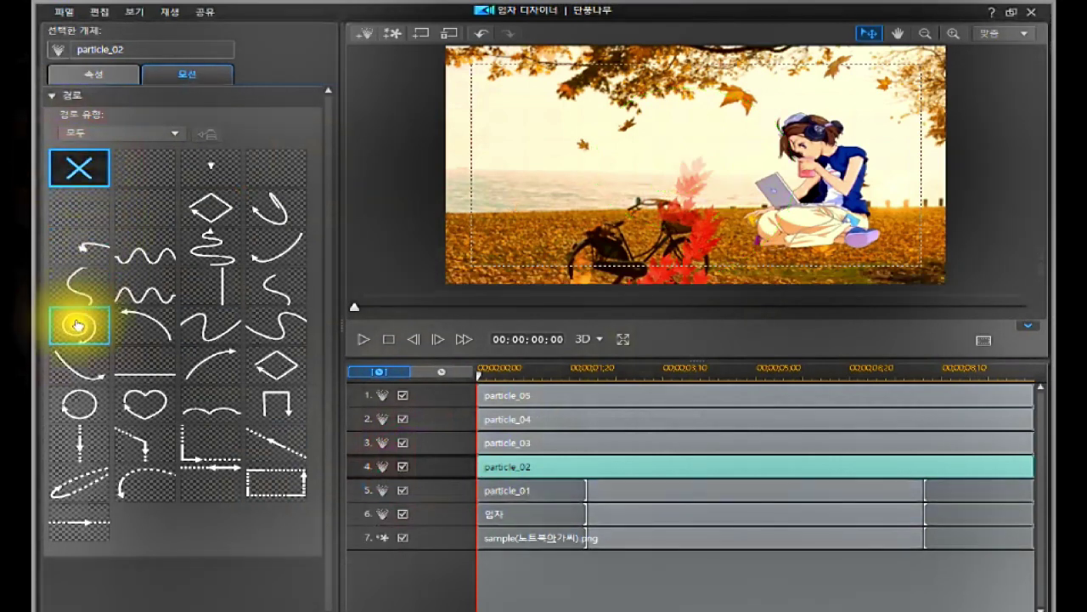
Step: Assign the spiral motion path to particle_02 and shift the whole path upward in the preview
click(77, 325)
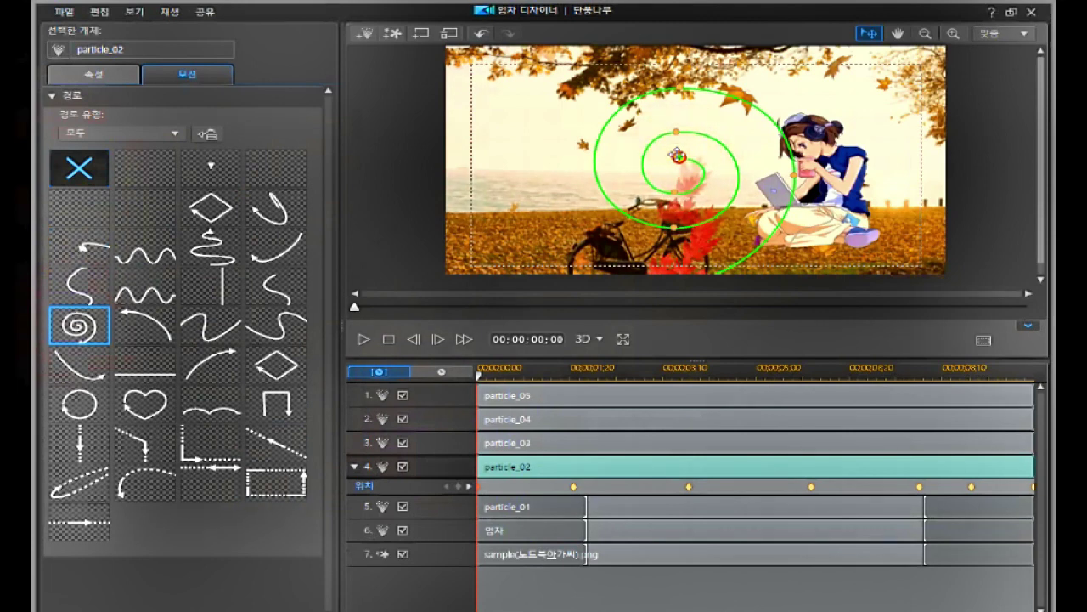
drag(678, 155, 681, 125)
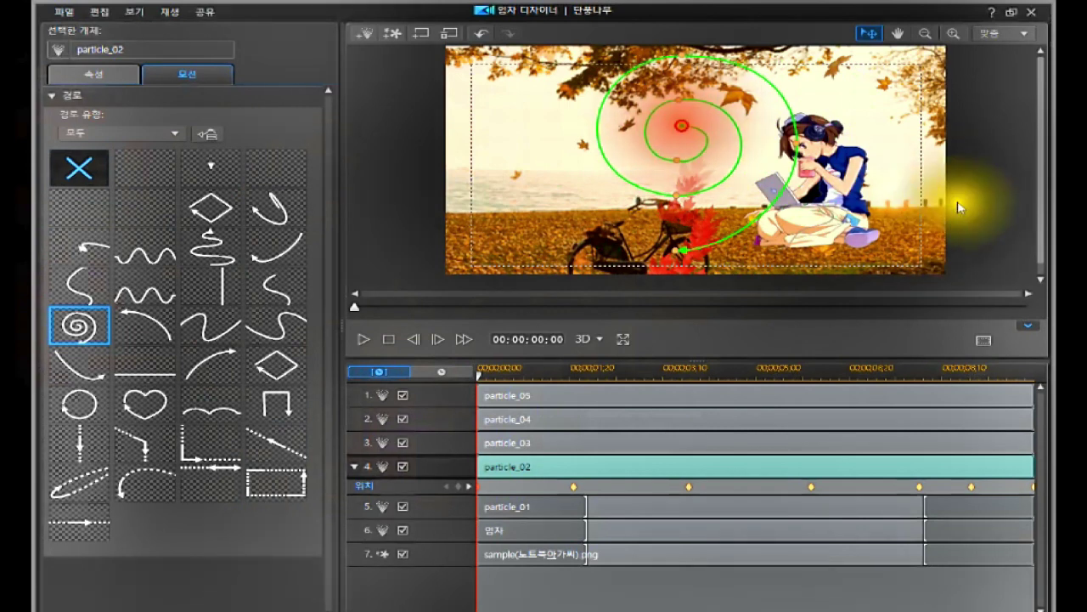
Step: Extend the end point of particle_02's spiral path down and to the left, near the bicycle at the image's lower edge
drag(680, 246, 674, 243)
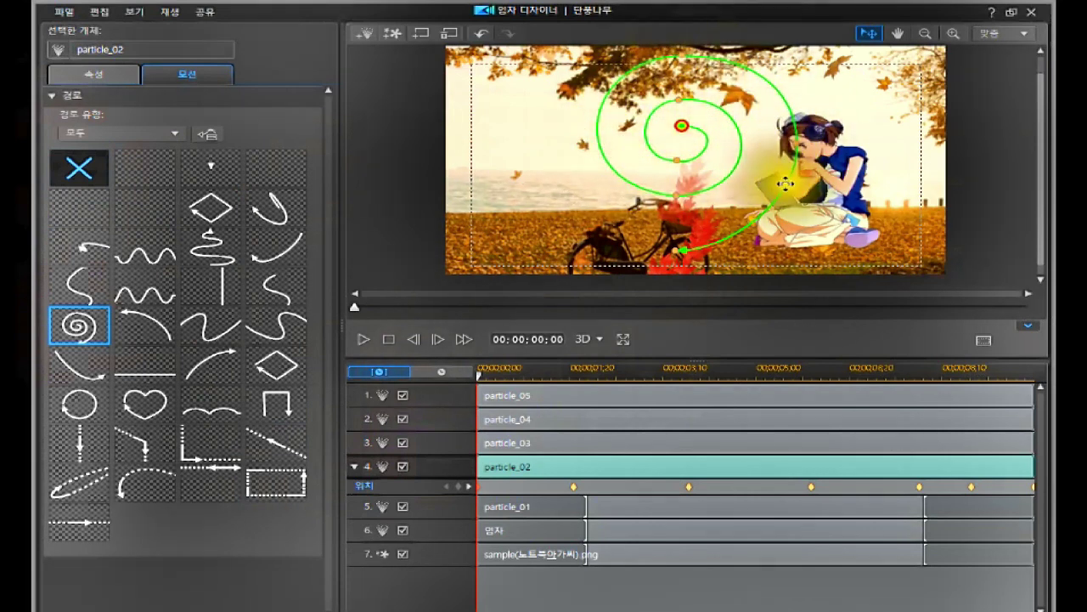
click(673, 250)
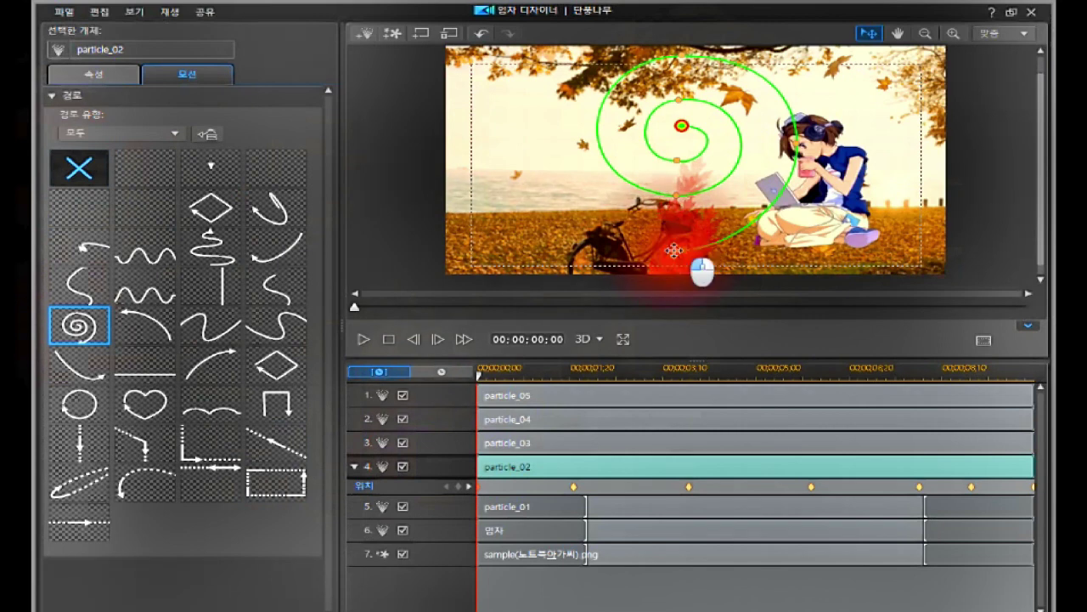
drag(674, 250, 639, 241)
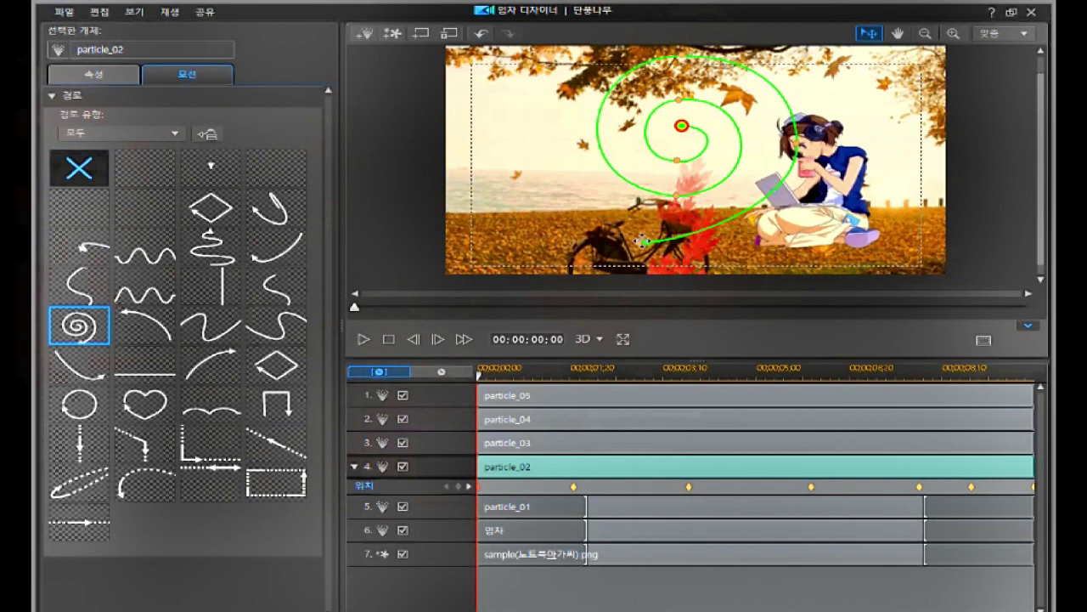
click(644, 240)
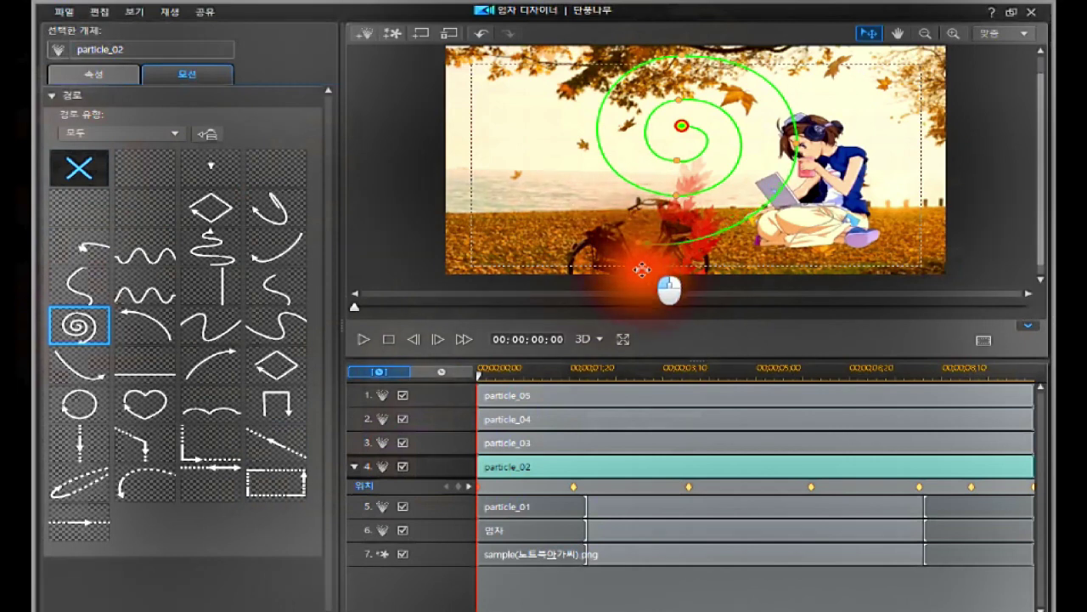
drag(641, 274, 683, 276)
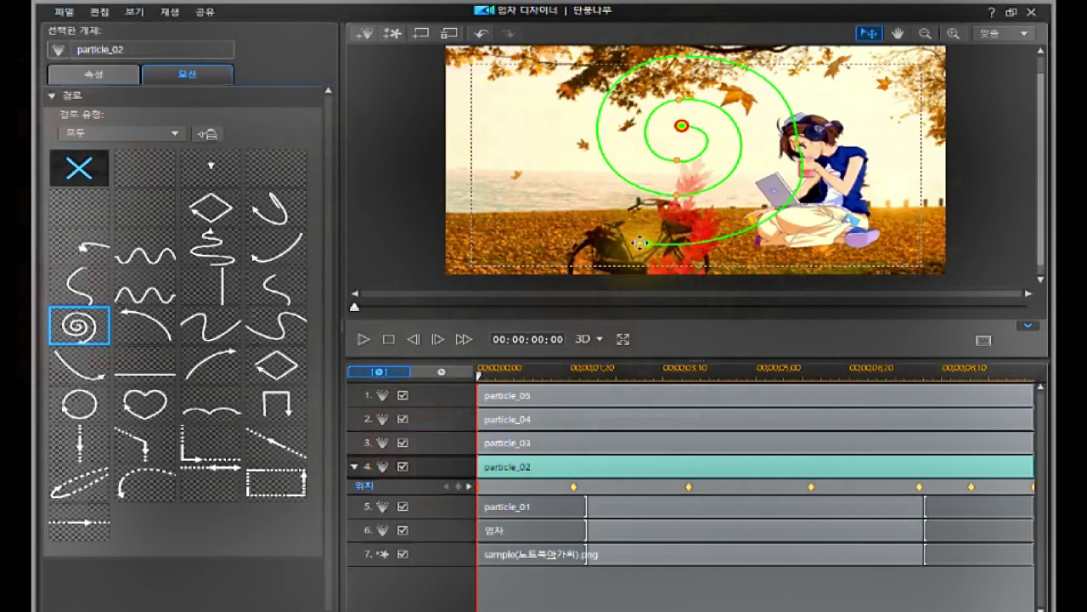
drag(639, 242, 600, 272)
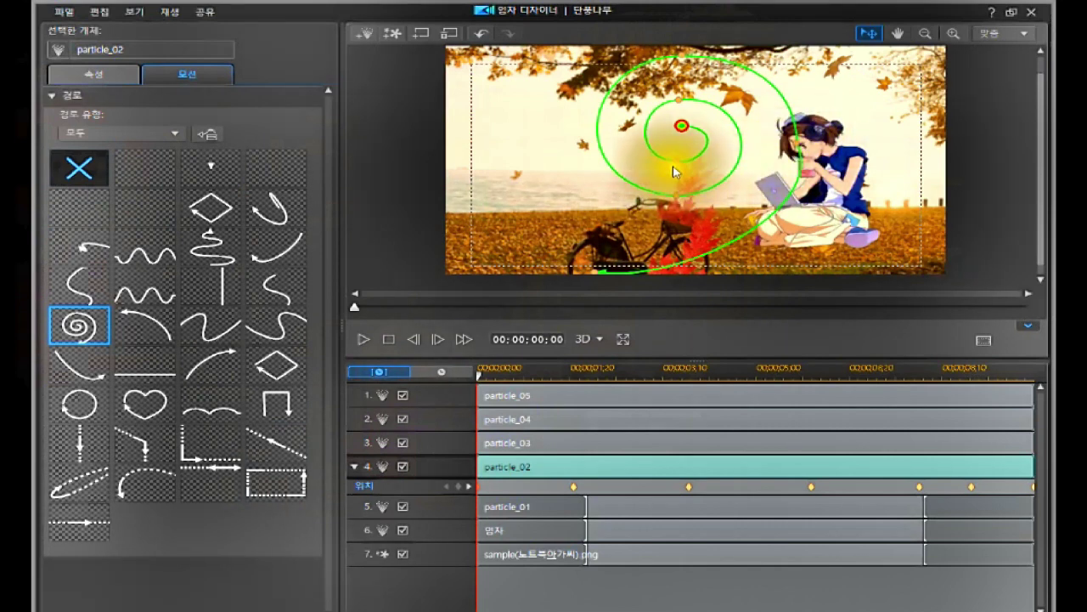
Step: Stretch the right side of the spiral's outer loop outward past the seated girl and readjust its lower curve
click(796, 140)
drag(796, 140, 853, 137)
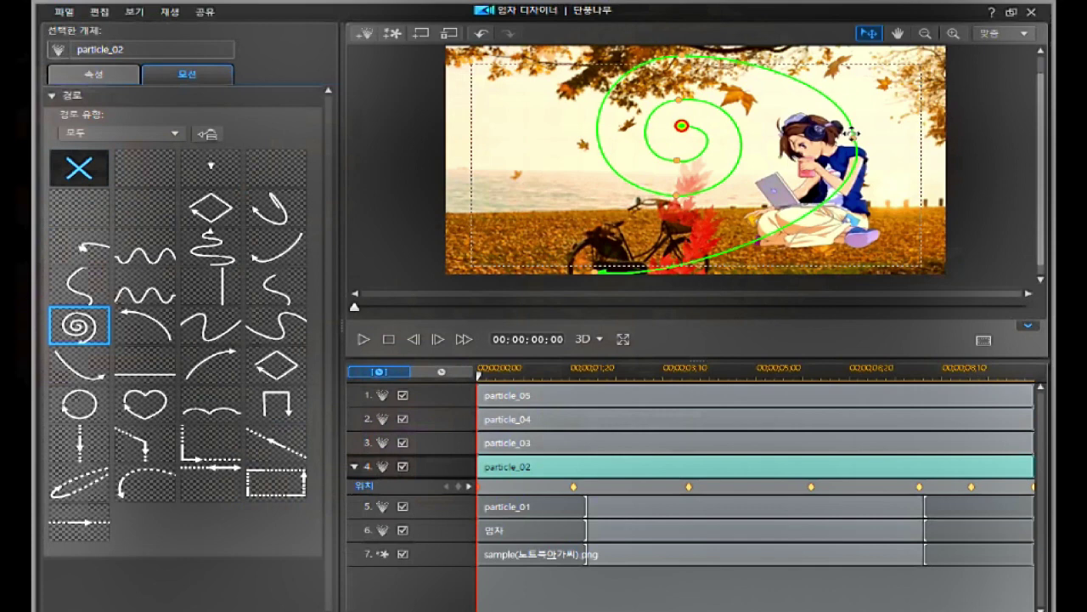
click(852, 134)
drag(851, 133, 841, 88)
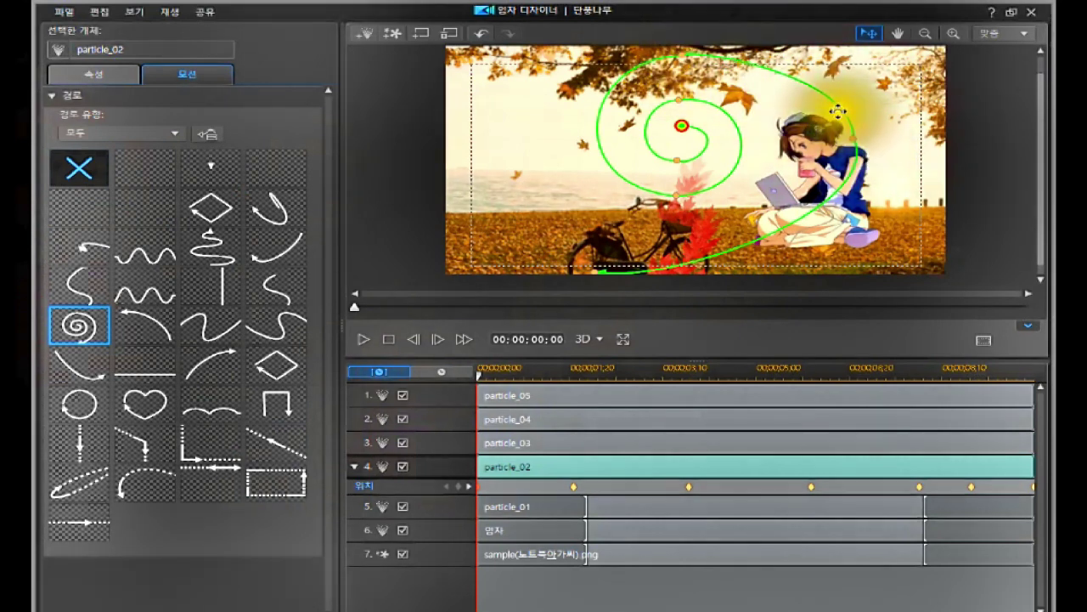
drag(839, 105, 817, 231)
Step: Widen the left side of the spiral's outer loop and pull its right node slightly inward, keeping particle_02 selected
drag(600, 150, 495, 182)
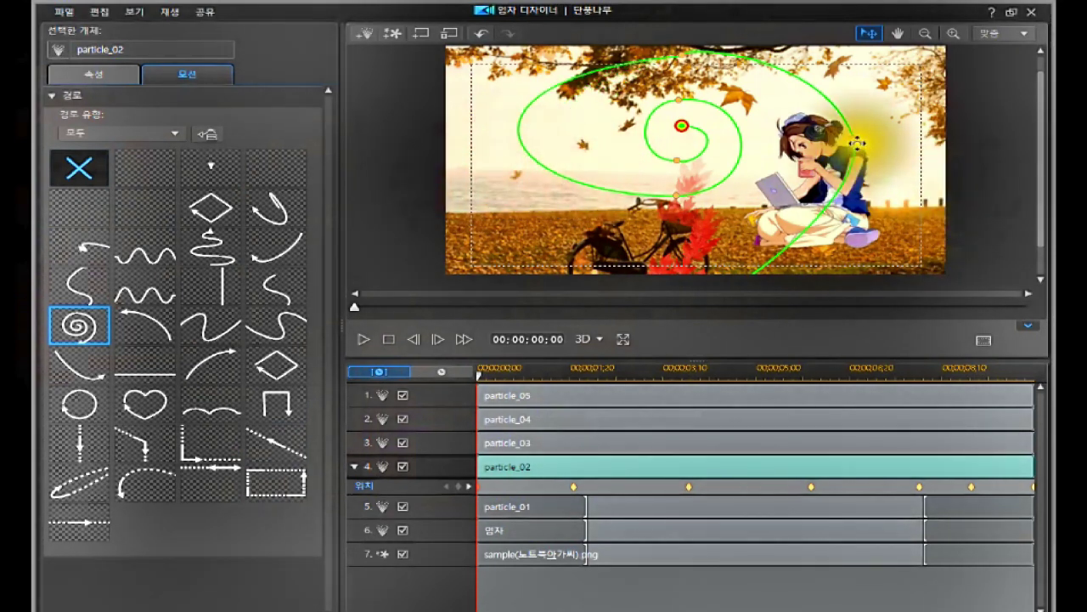
drag(852, 137, 824, 150)
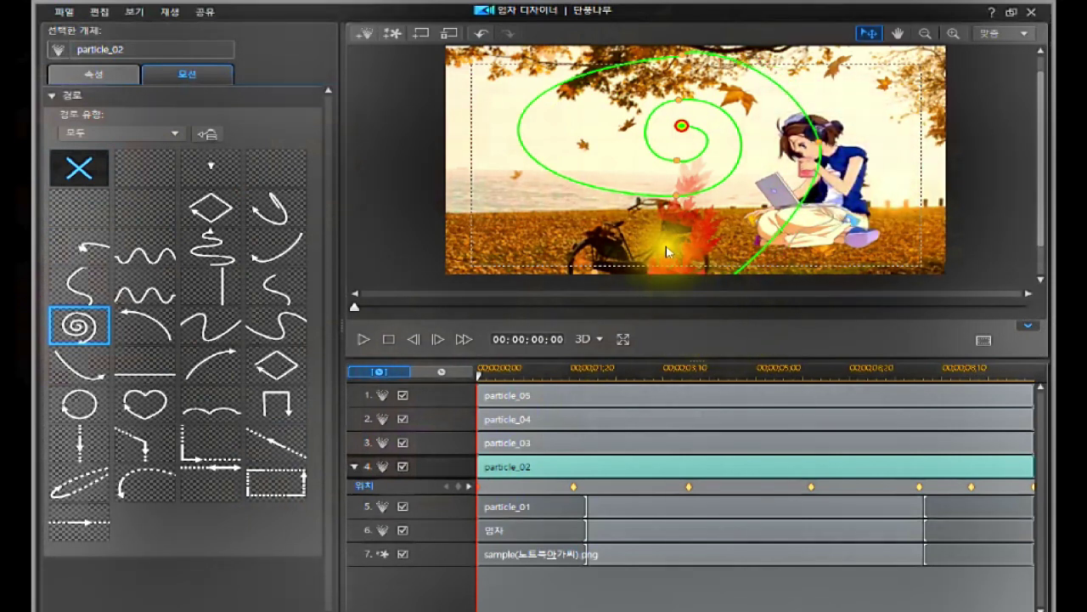
drag(679, 122, 677, 127)
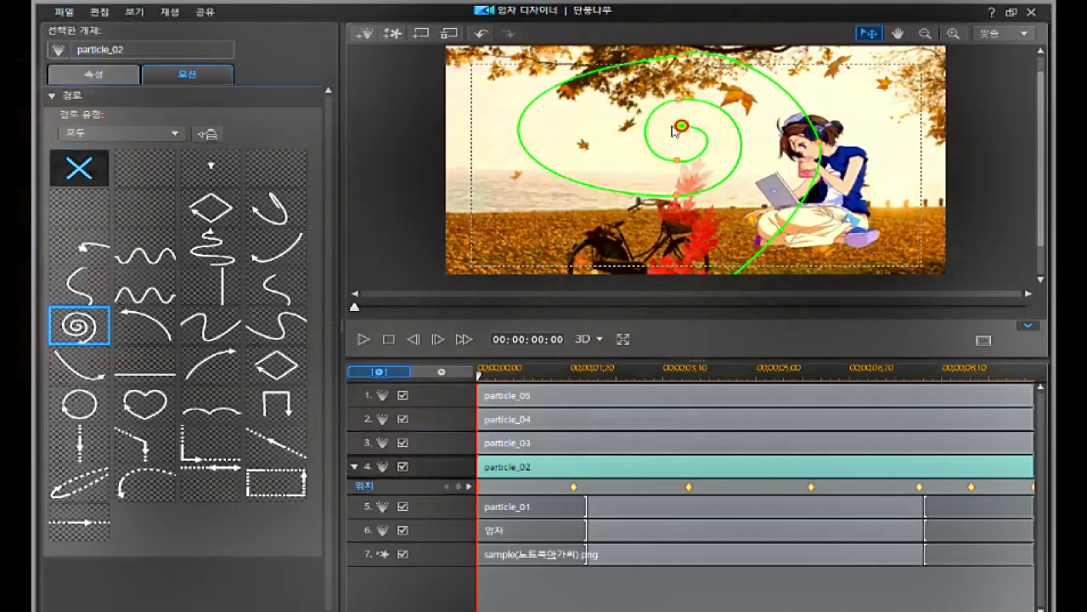
click(445, 467)
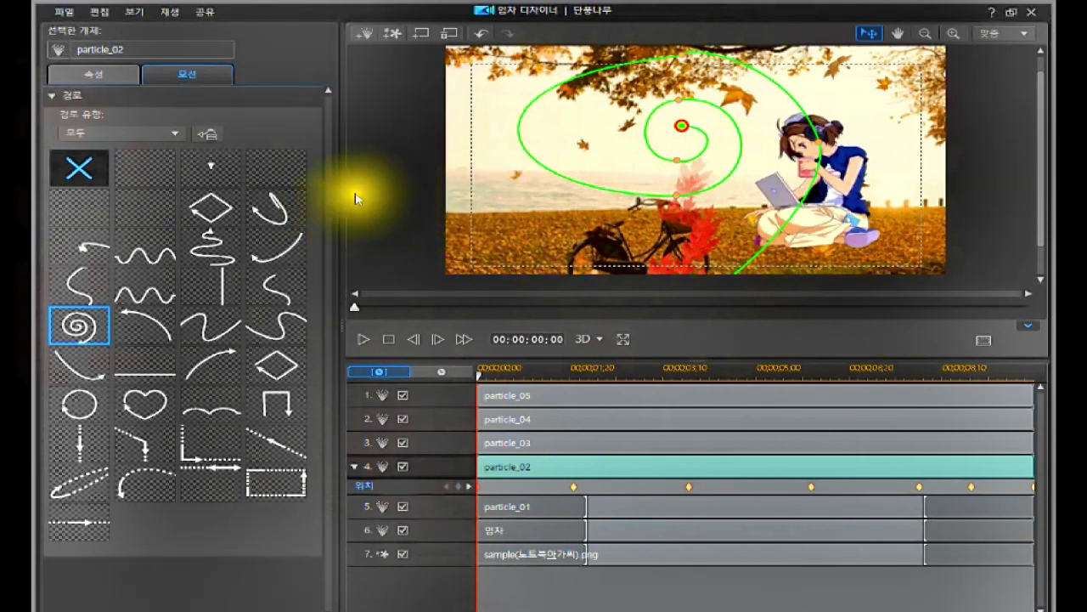
Step: Collapse the path (경로) settings and select the sample(노트북&아가씨).png object track
click(51, 95)
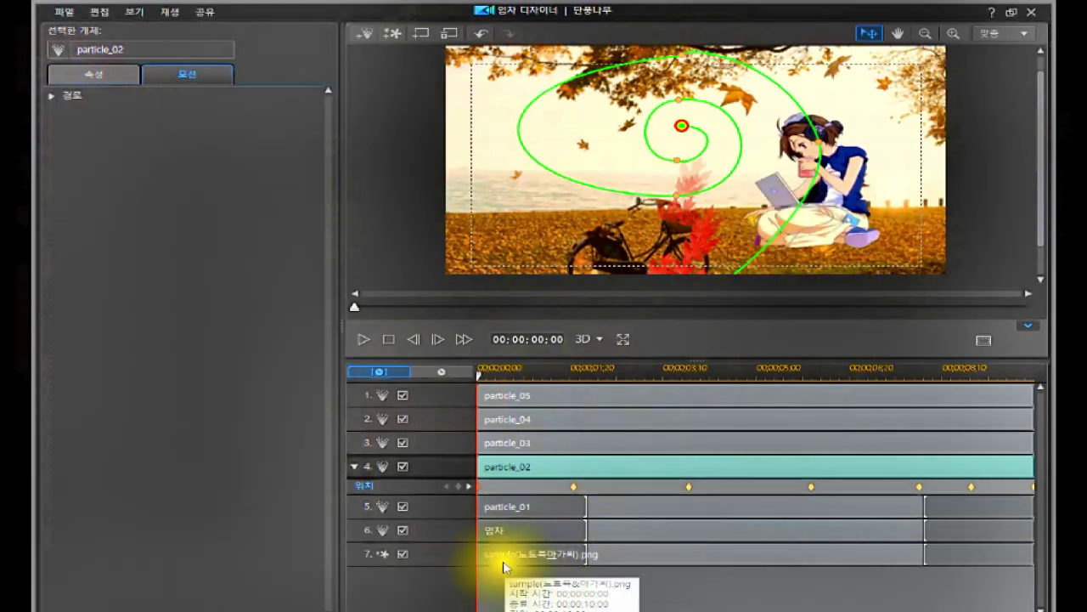
click(462, 552)
click(462, 548)
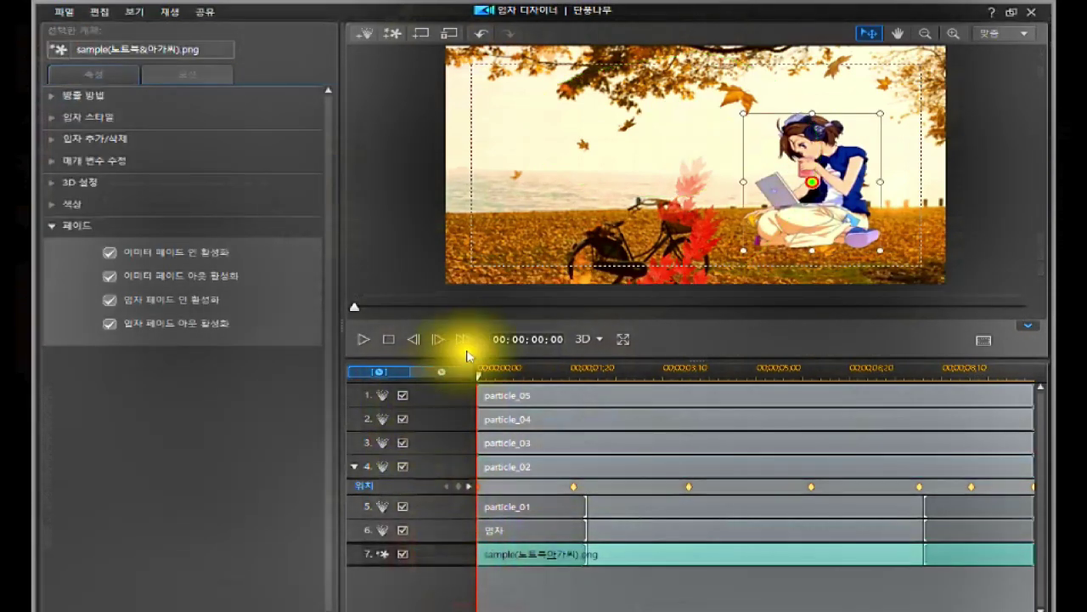
click(433, 554)
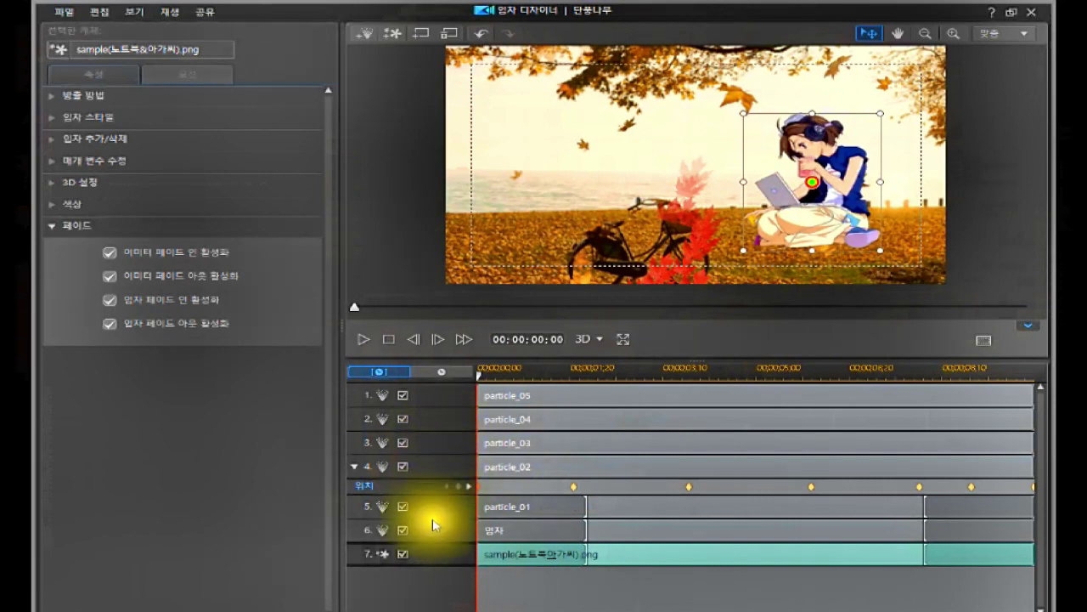
click(445, 550)
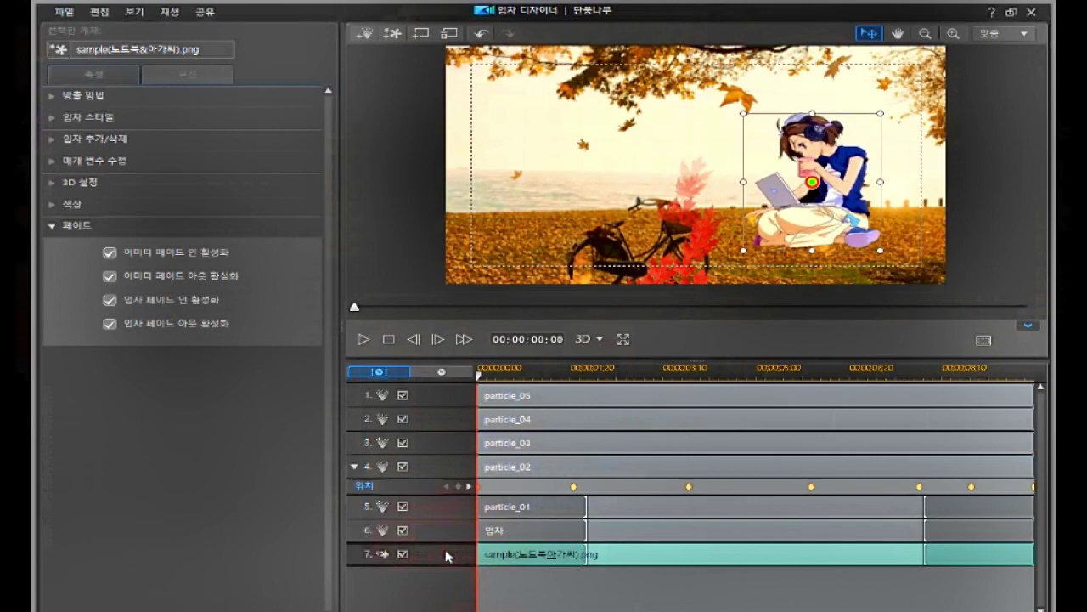
click(447, 555)
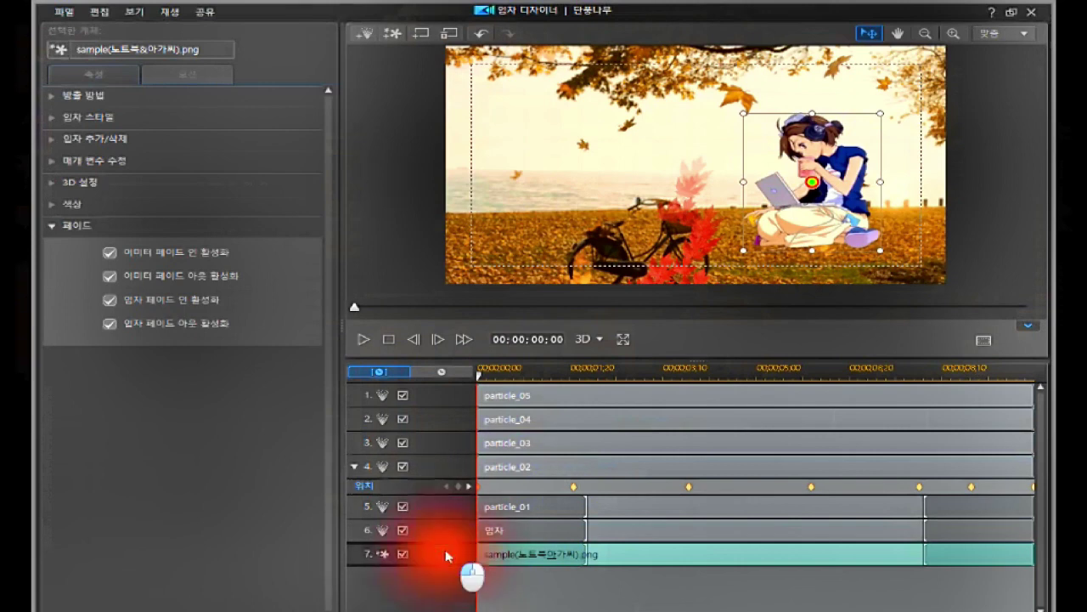
Step: Move the sample(노트북&아가씨).png object track up to third place, between particle_04 and particle_03
drag(445, 553, 440, 451)
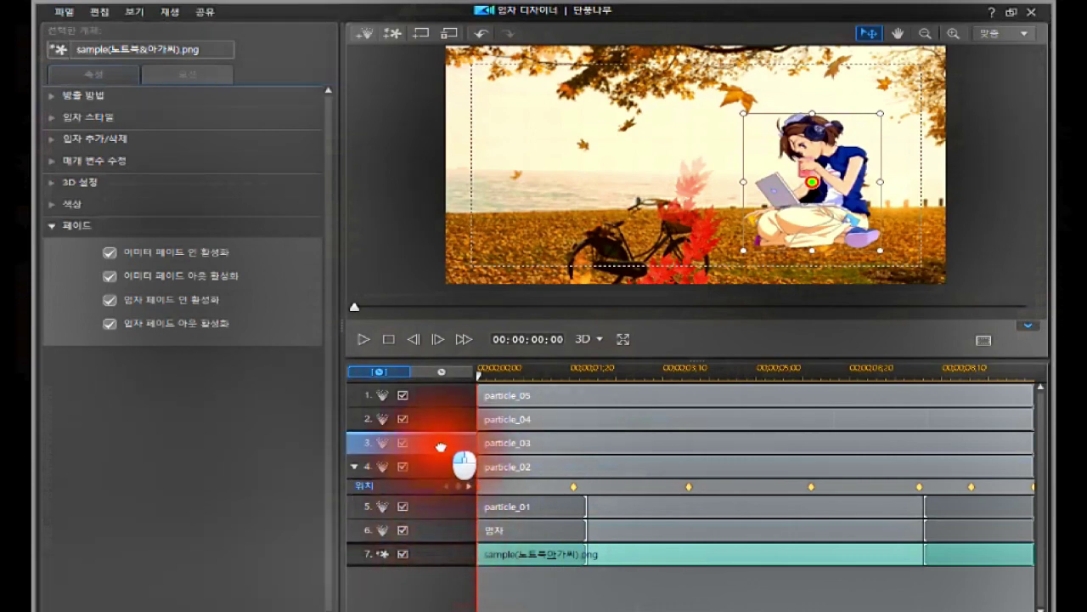
drag(440, 447, 440, 445)
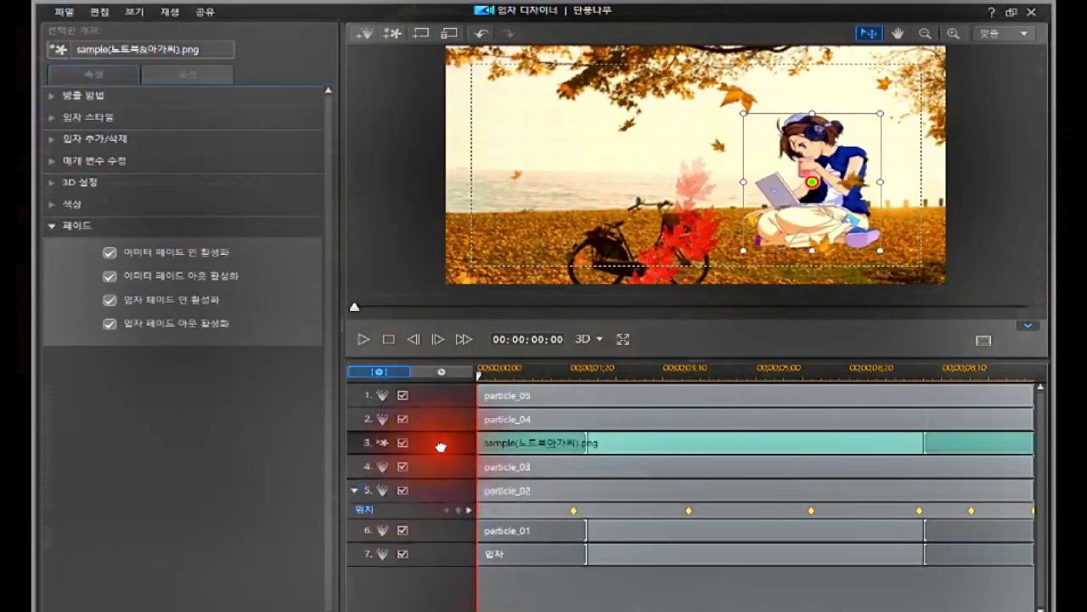
right_click(510, 435)
click(383, 413)
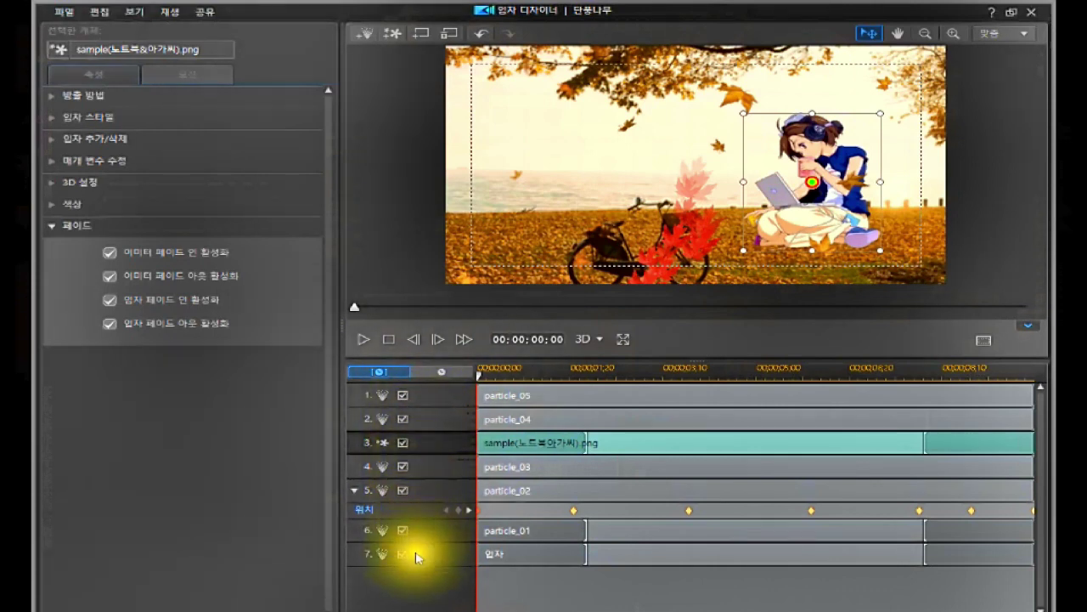
click(426, 438)
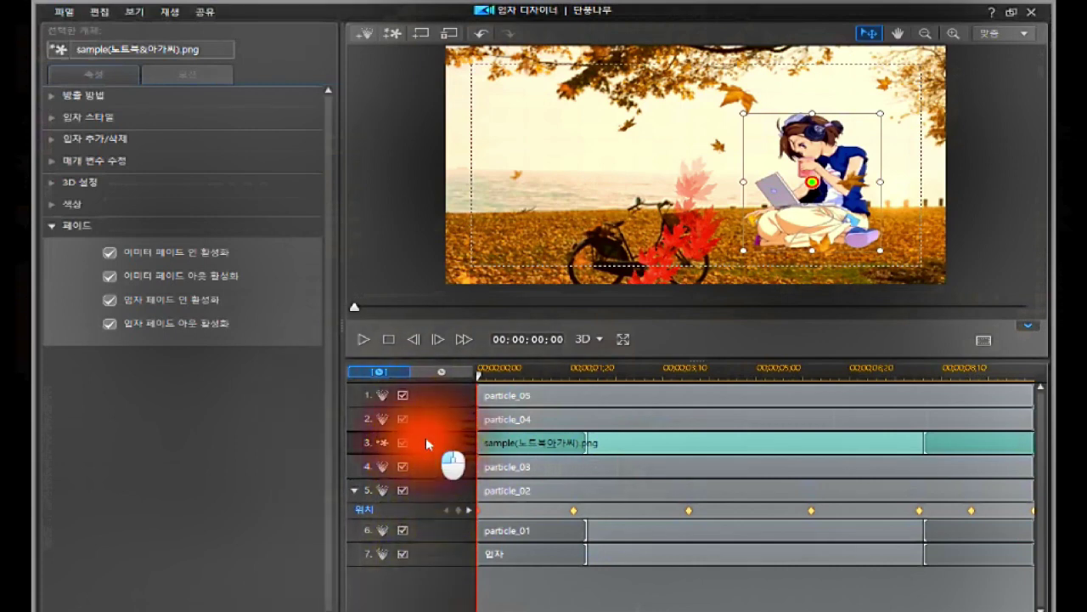
Step: Examine the stacking order of particle_05, particle_04 and particle_03 relative to the seated-girl image, selecting each track in turn
click(429, 393)
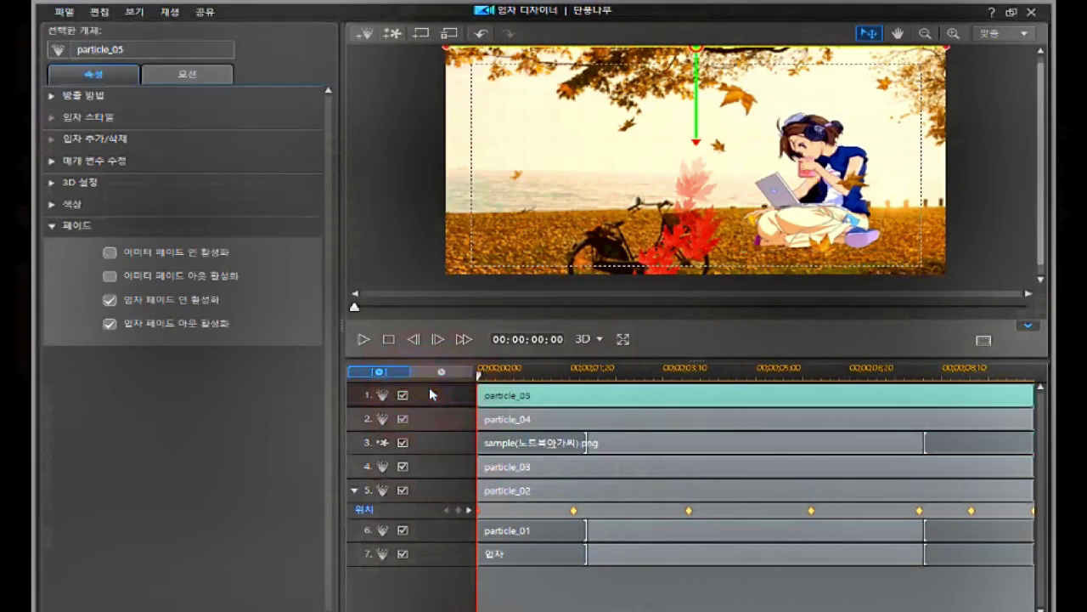
click(435, 418)
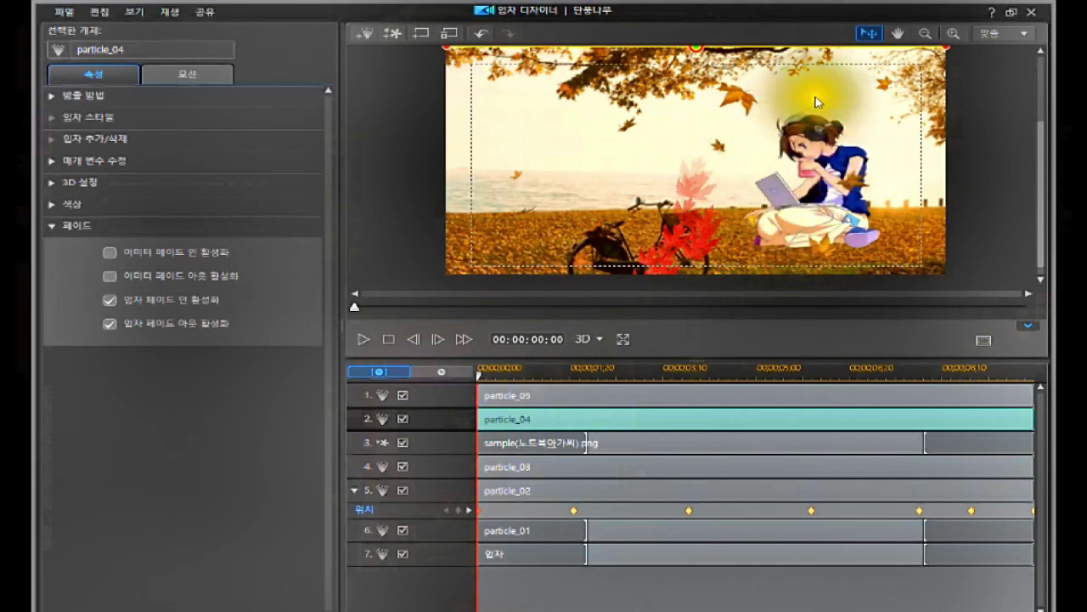
click(442, 466)
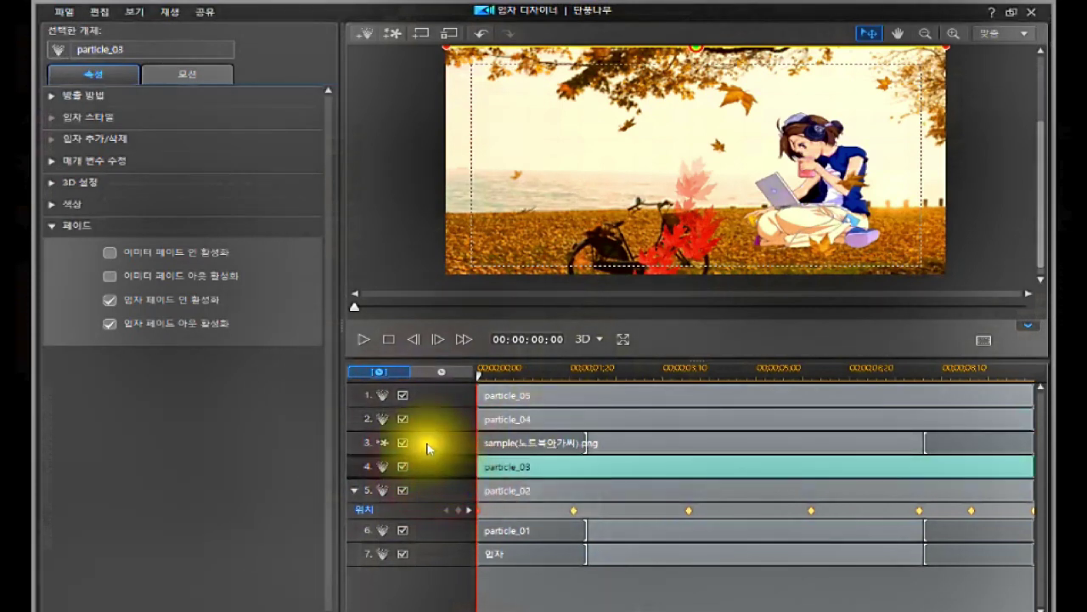
click(427, 442)
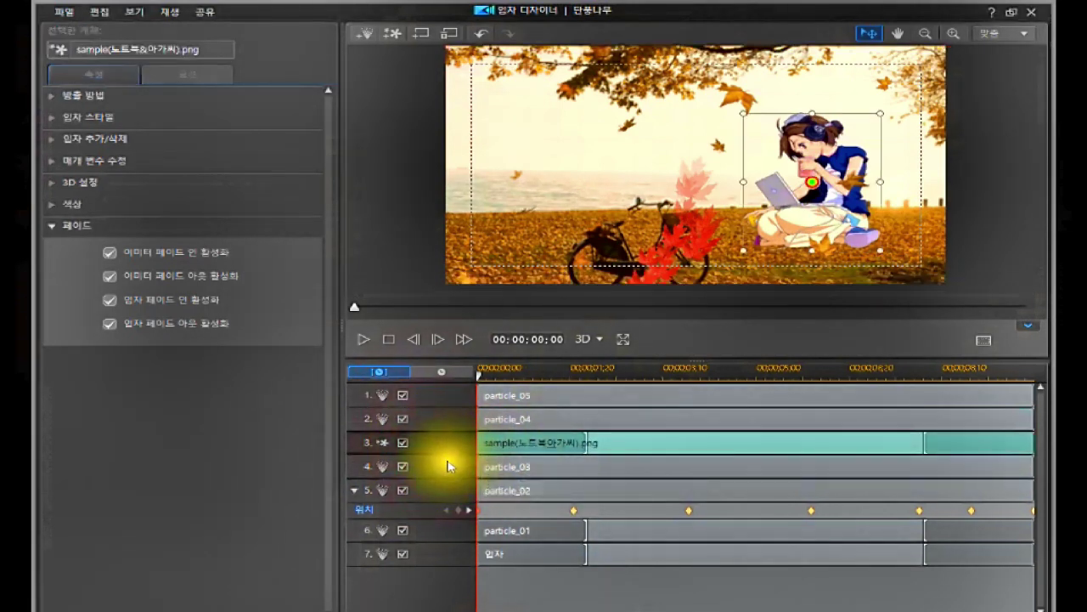
click(449, 466)
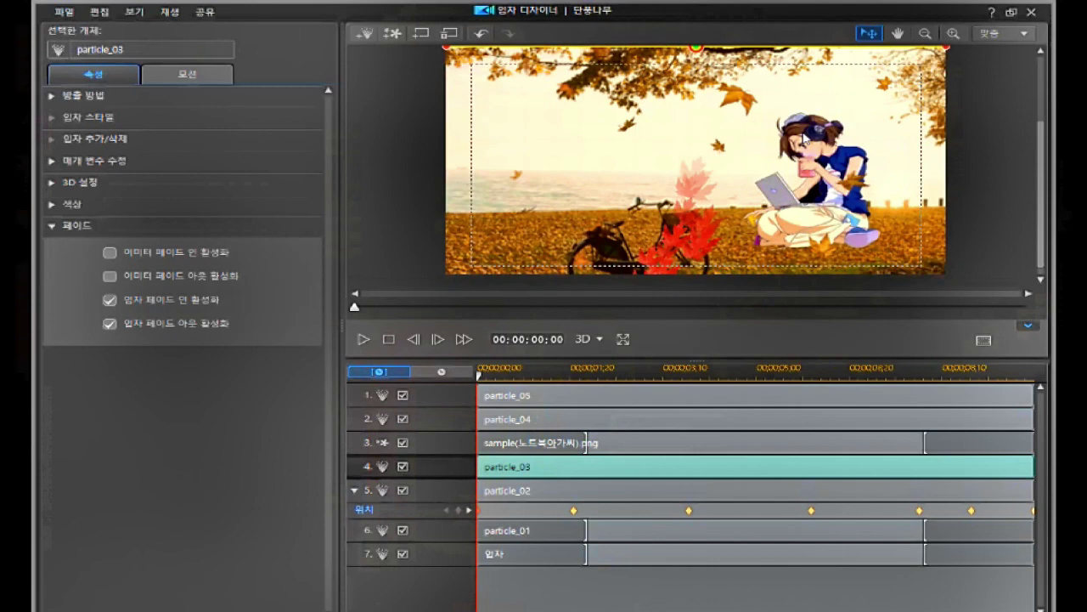
click(802, 140)
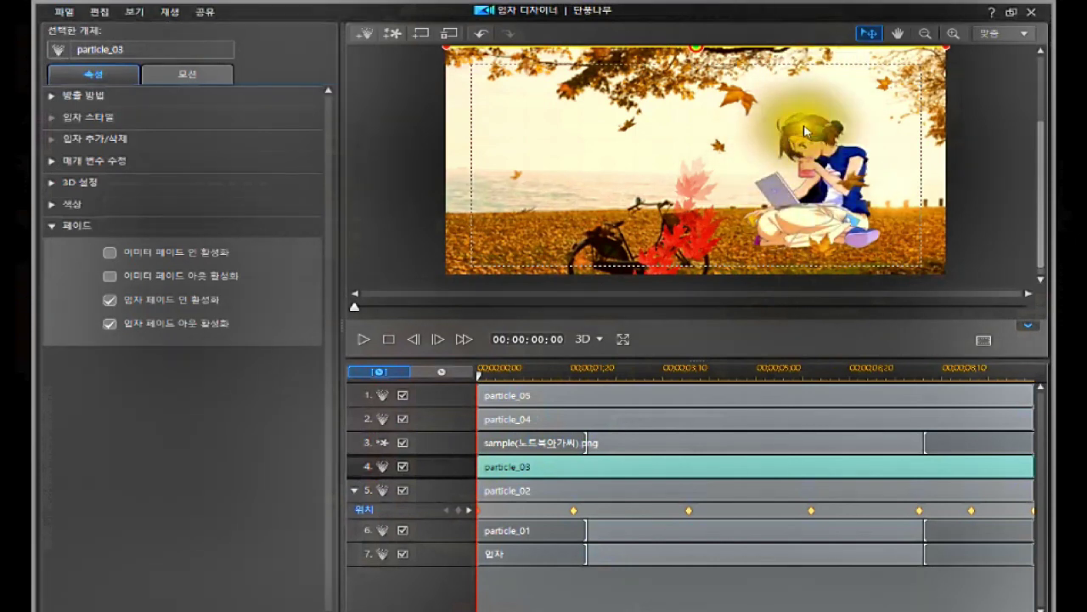